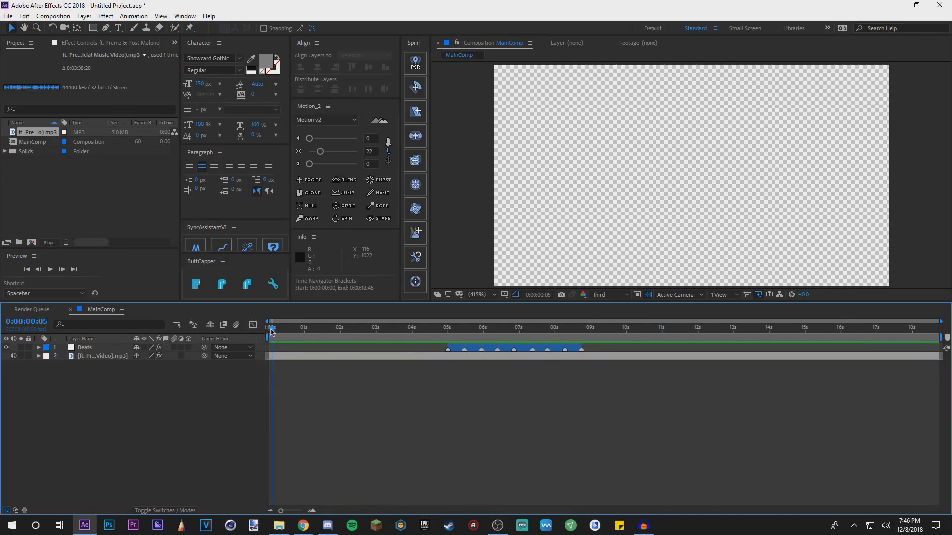
drag(86, 384, 65, 344)
click(157, 386)
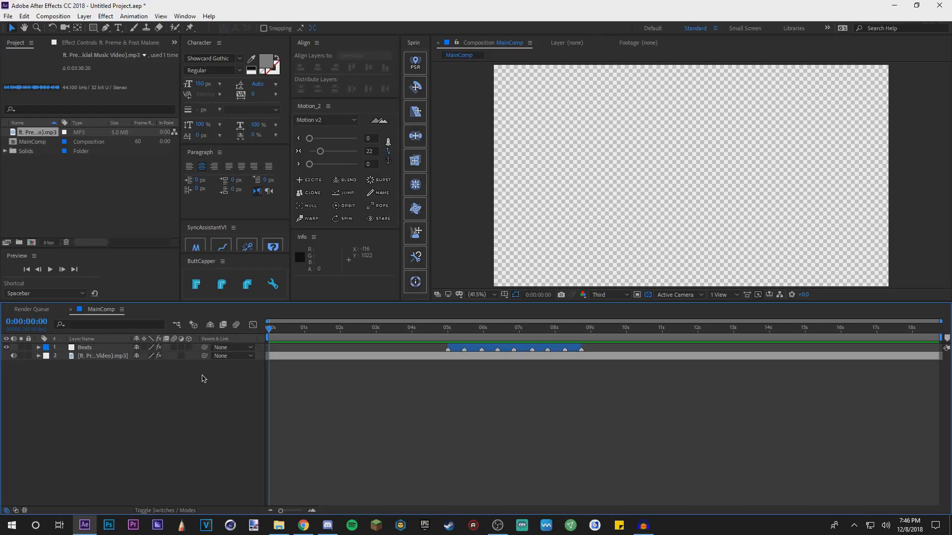
drag(65, 177, 2, 65)
click(84, 184)
click(146, 397)
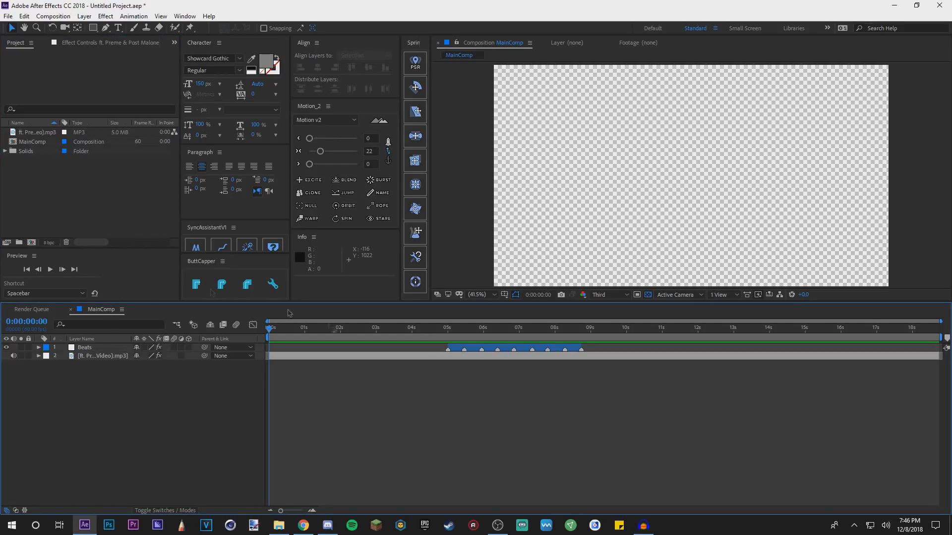
drag(138, 415, 108, 347)
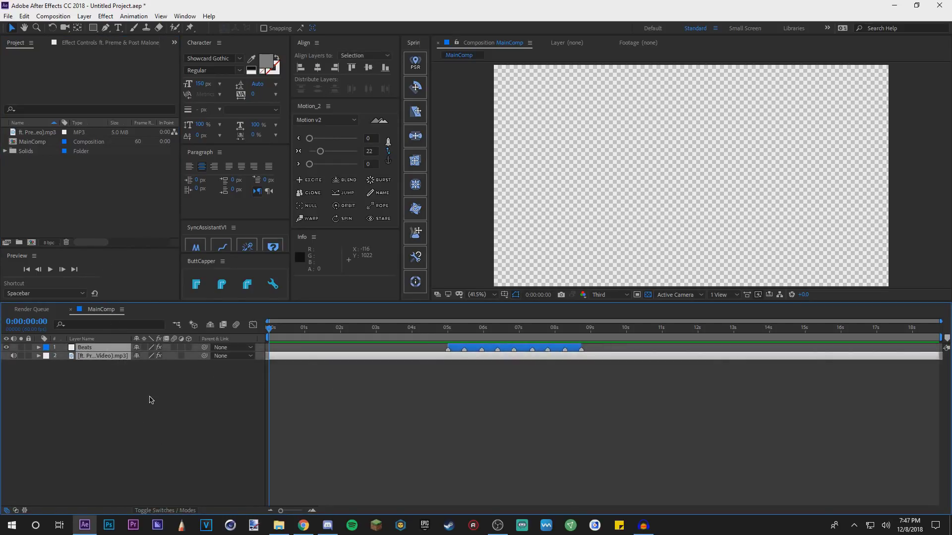
click(149, 399)
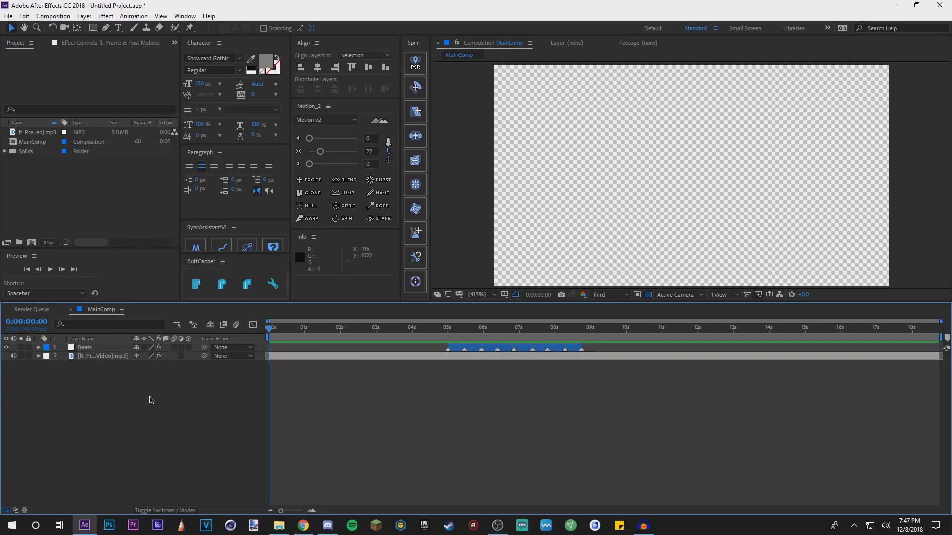
Examine the keyframed properties of the MP3 layer in MainComp, collapse them and return to the start of the timeline
drag(331, 340, 470, 343)
click(90, 357)
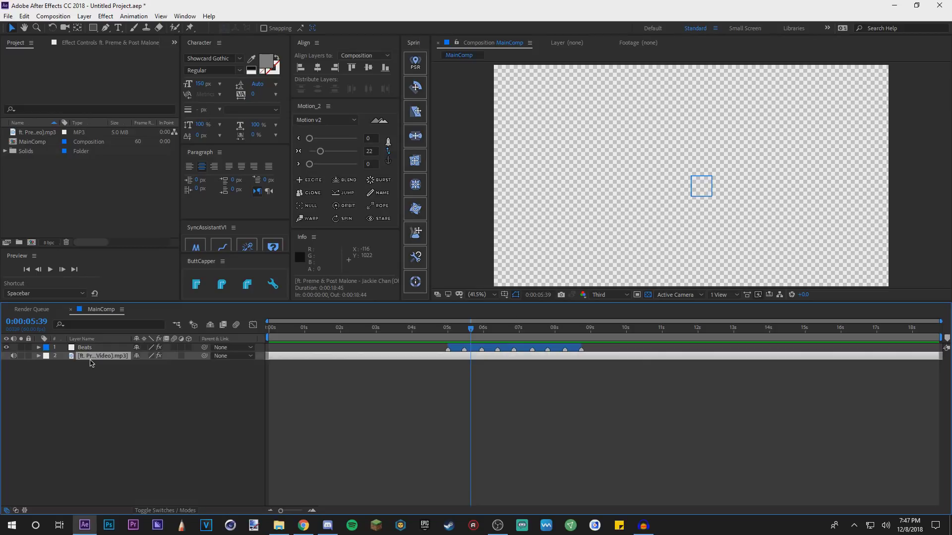
key(u)
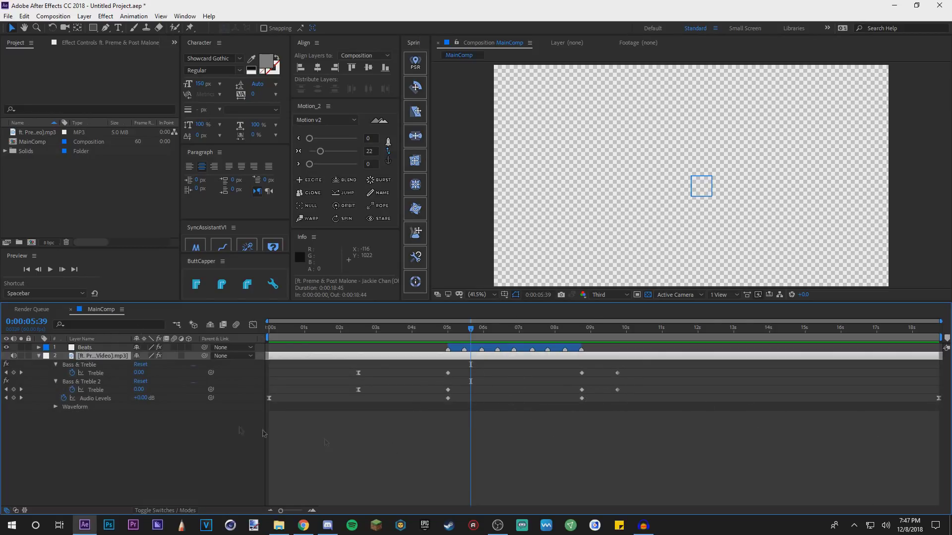
click(40, 355)
click(109, 418)
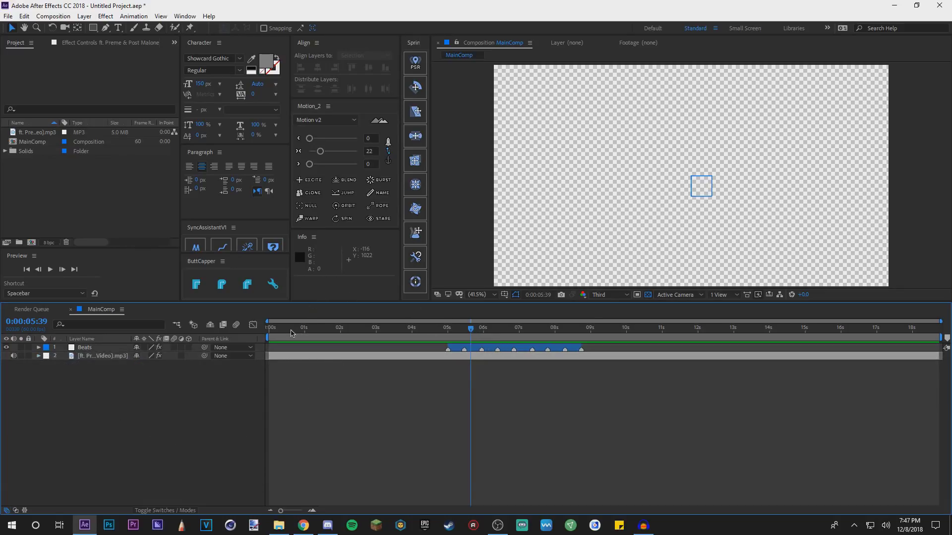
key(Home)
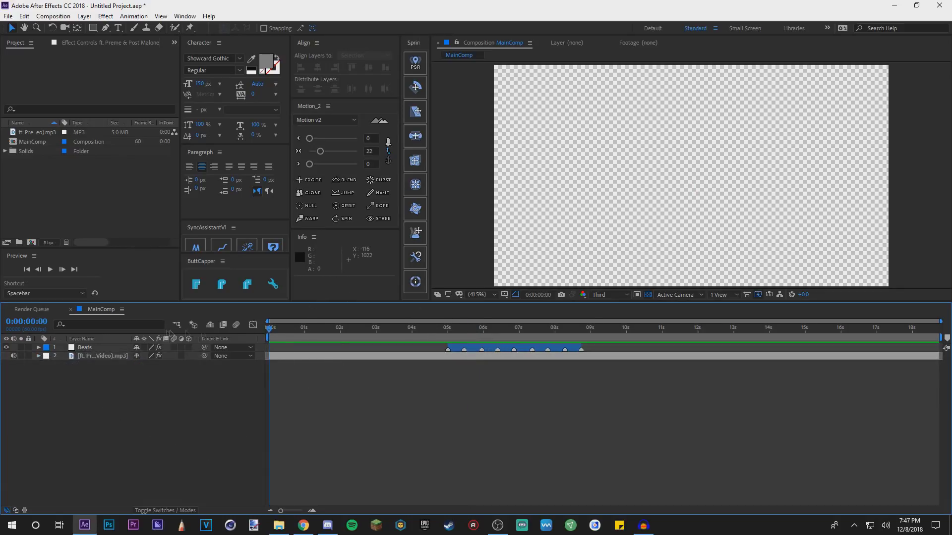
Create a new 1920 x 1080, 60 fps composition named Text
click(33, 243)
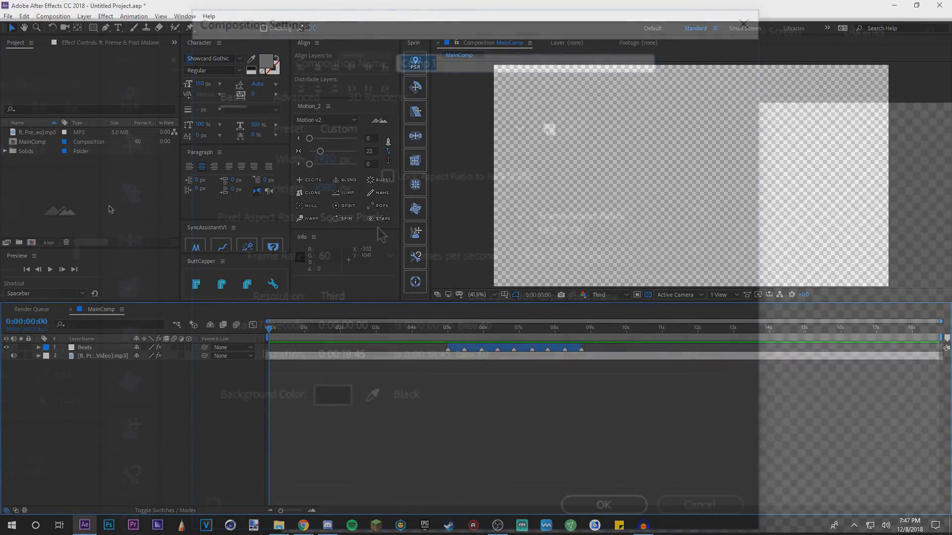
text(Text)
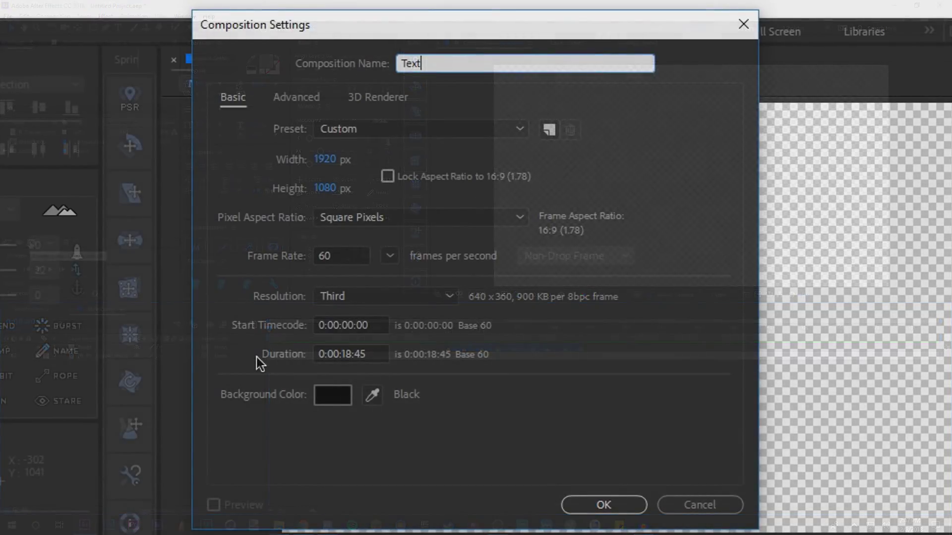
click(623, 506)
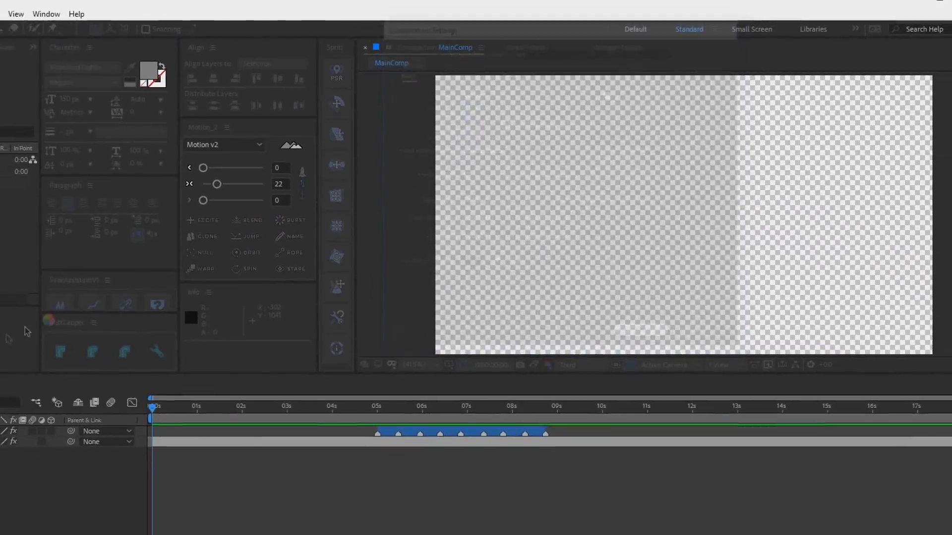
Add a text layer reading NAME and set its font to Cartoonist
click(676, 185)
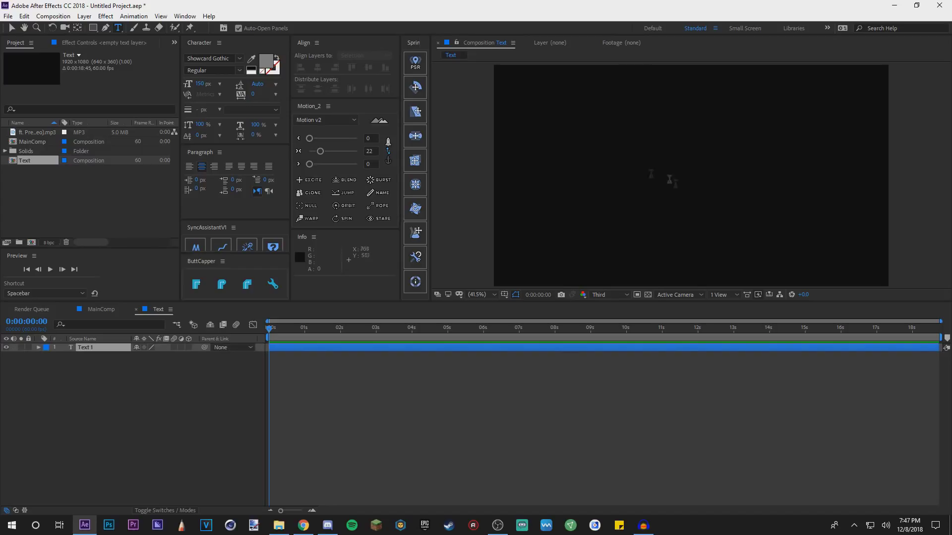
text(NAME)
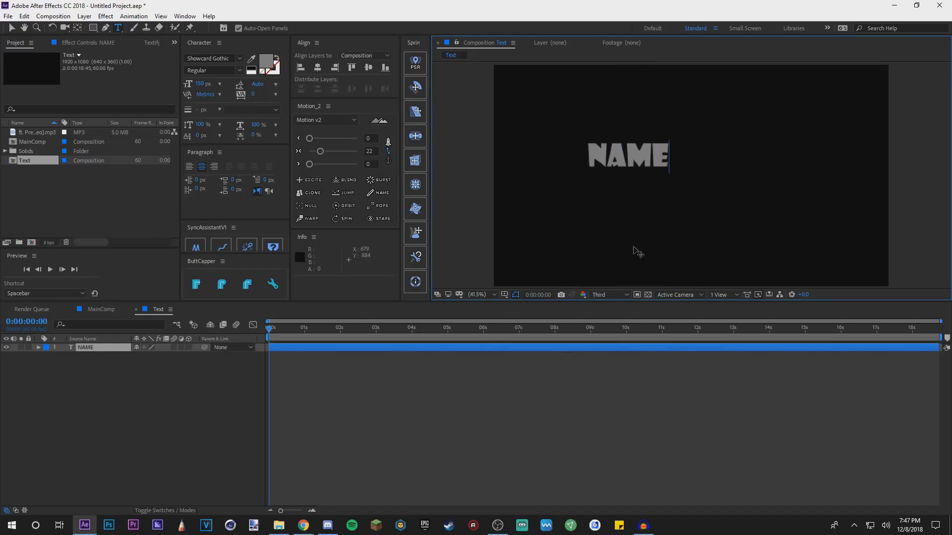
key(ctrl+a)
click(232, 58)
click(239, 58)
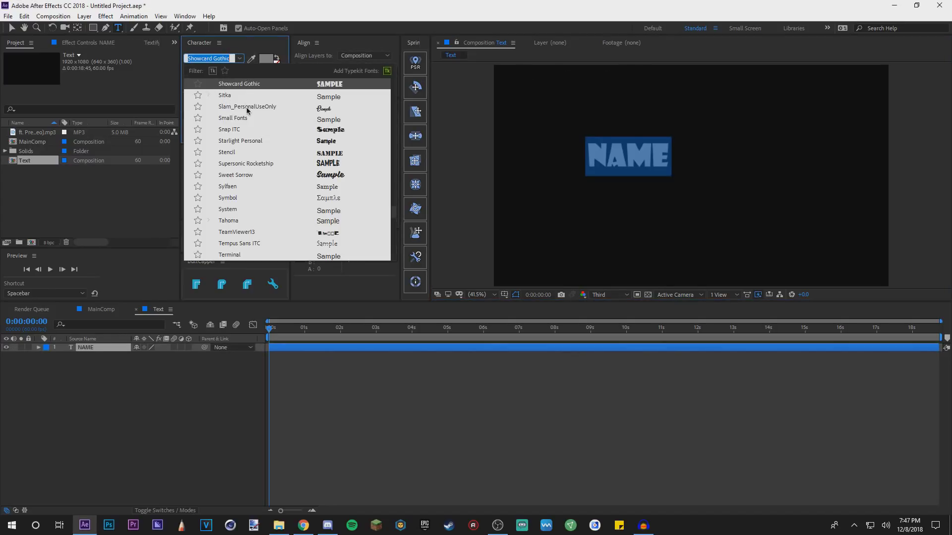
text(cart)
key(Return)
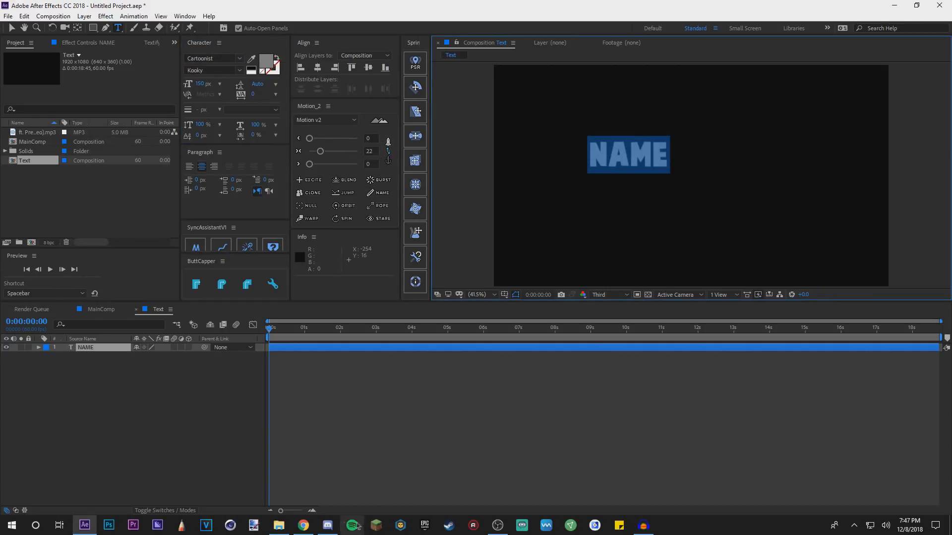
Centre the text's anchor point and align the text horizontally and vertically to the middle of the composition
click(388, 160)
click(365, 153)
click(318, 67)
click(369, 68)
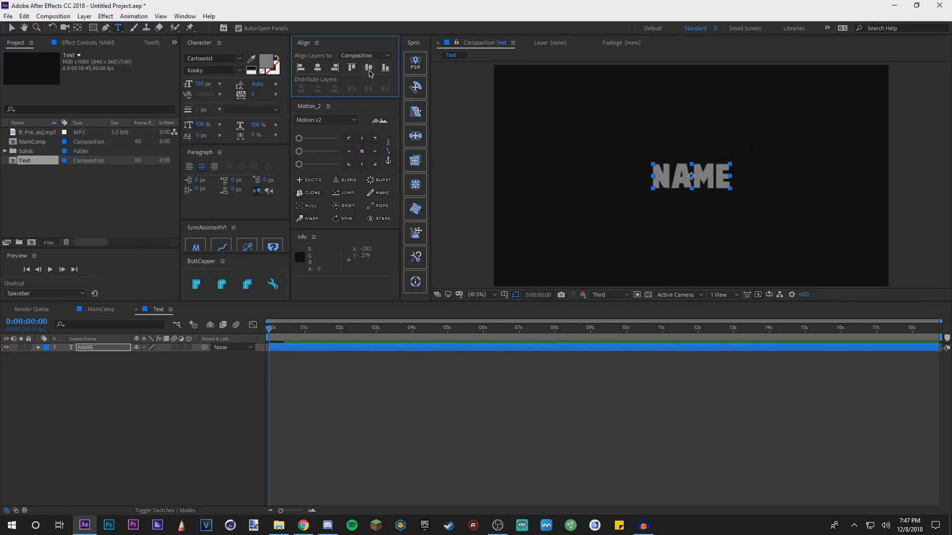
Set the NAME text's font size to 200 px
click(106, 448)
click(99, 348)
drag(185, 396, 92, 346)
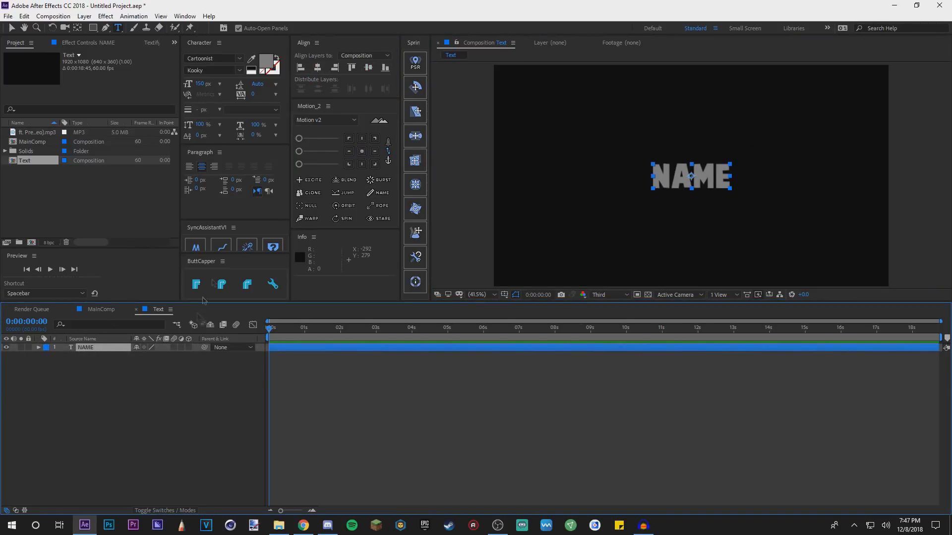
click(202, 85)
text(200)
key(Return)
Recentre the anchor point of the resized NAME text and realign the layer to the composition's centre
click(142, 360)
click(120, 347)
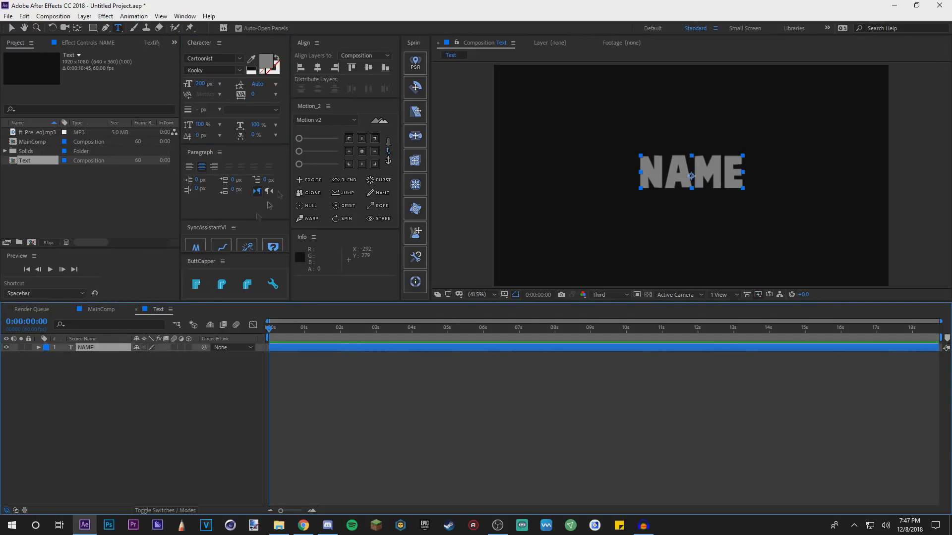
click(361, 151)
click(318, 67)
click(131, 372)
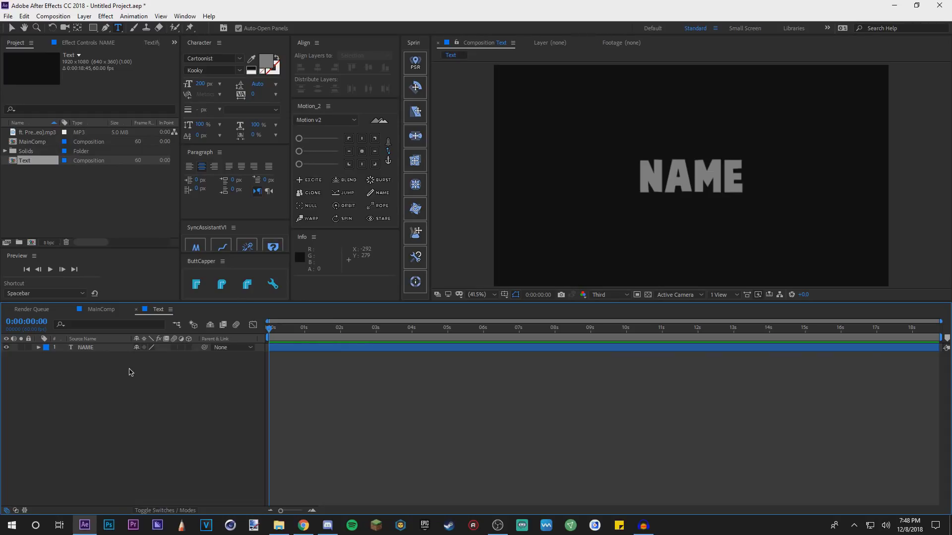
Find the Gradient Ramp effect and apply it to the NAME text layer
click(119, 348)
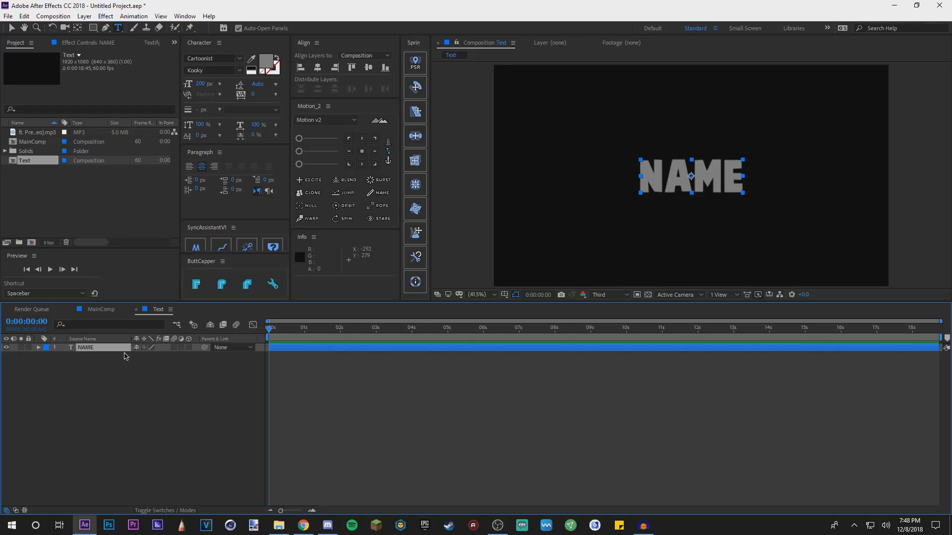
key(ctrl+space)
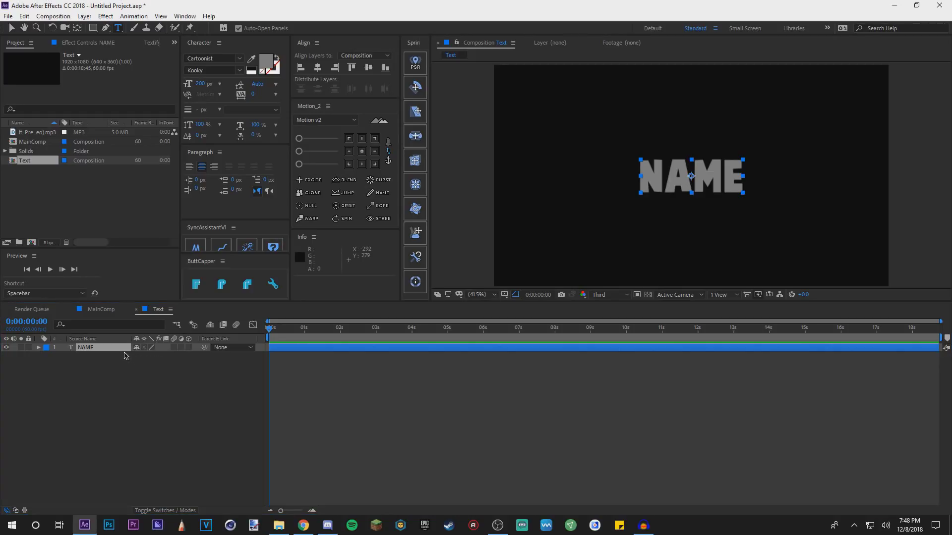
drag(167, 419, 111, 349)
key(ctrl+5)
text(grad)
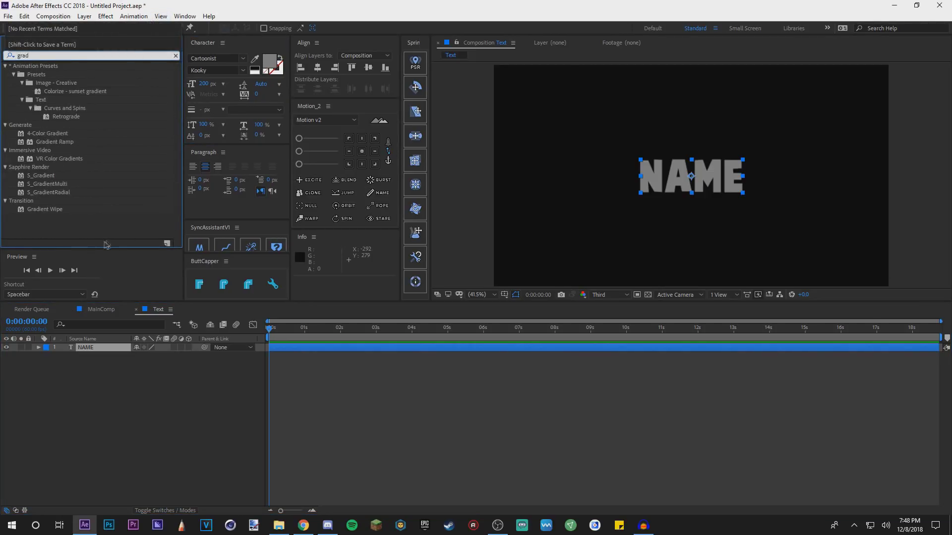
click(55, 142)
drag(68, 145, 117, 348)
click(165, 393)
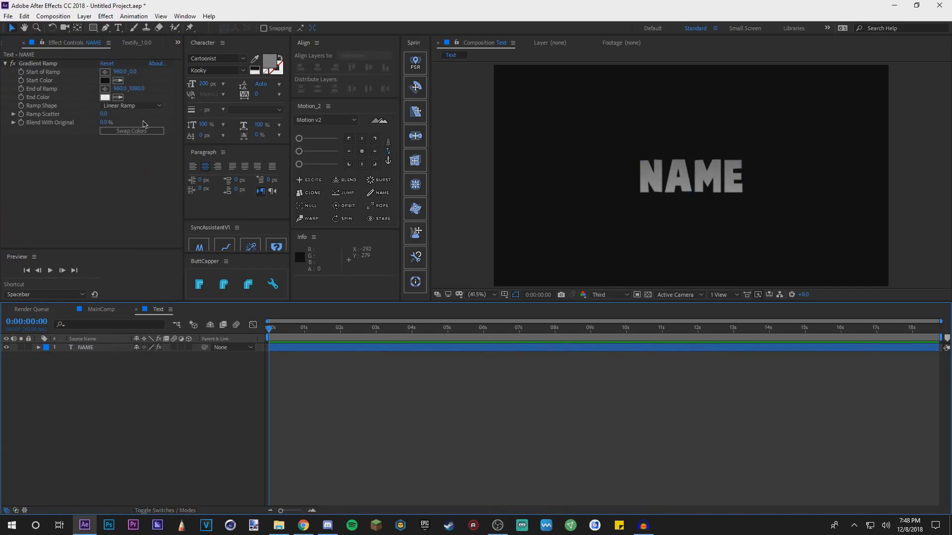
Swap the Gradient Ramp's colours and set the start of the ramp to 960, 454
click(139, 133)
drag(132, 71, 326, 81)
drag(188, 71, 222, 72)
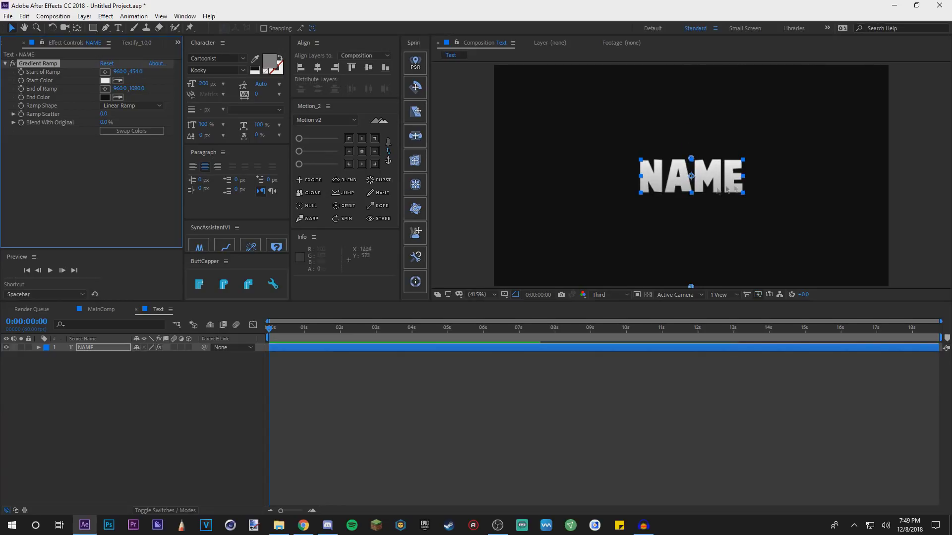
Set the Gradient Ramp to end at 960, 660 and run from light blue to dark blue
scroll(598, 227, down, 2)
scroll(655, 201, up, 2)
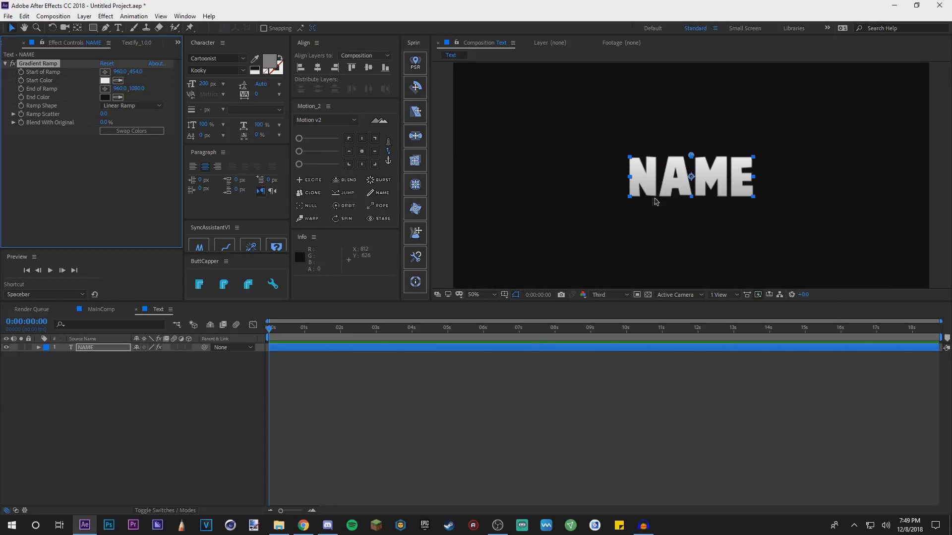
click(491, 295)
click(484, 318)
click(104, 80)
Add an Inner Shadow layer style to the NAME text and set its opacity to 25%
right_click(108, 349)
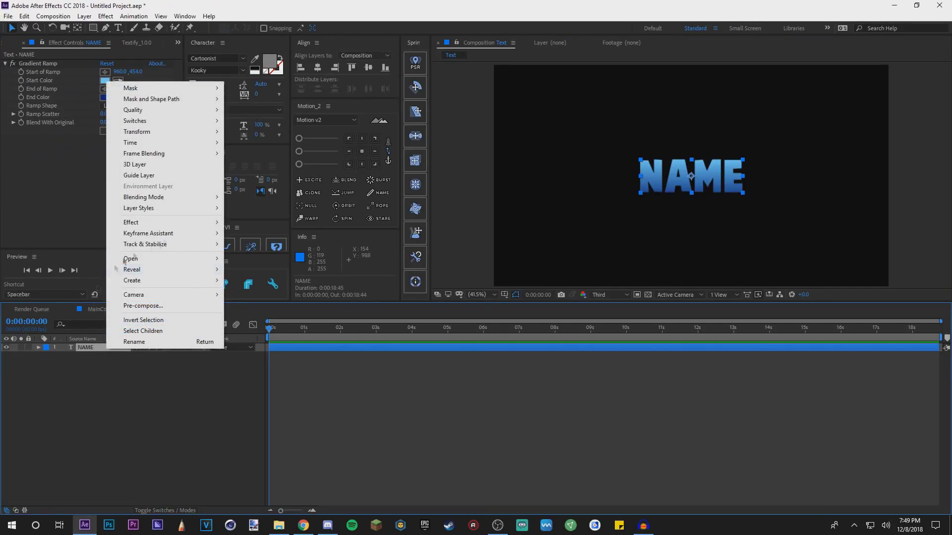
mouse_move(188, 209)
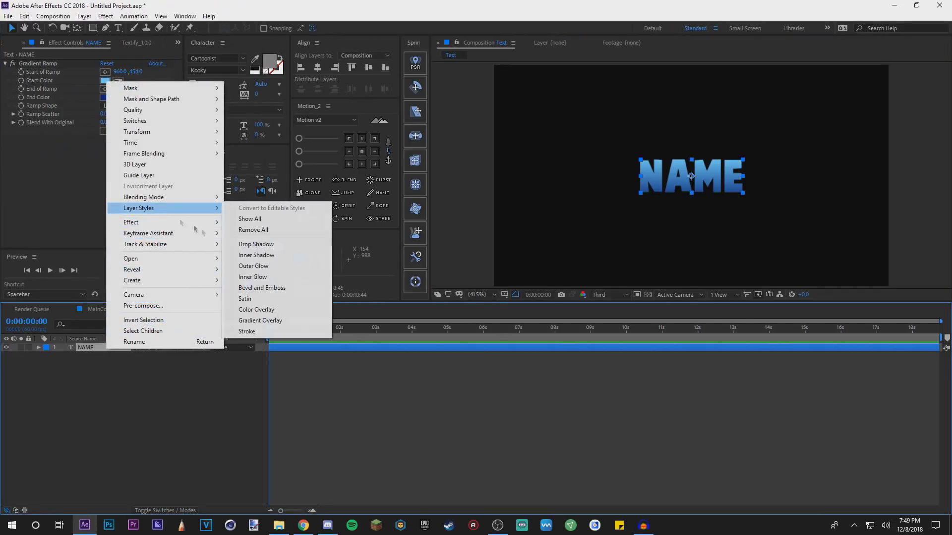
click(256, 256)
key(slash)
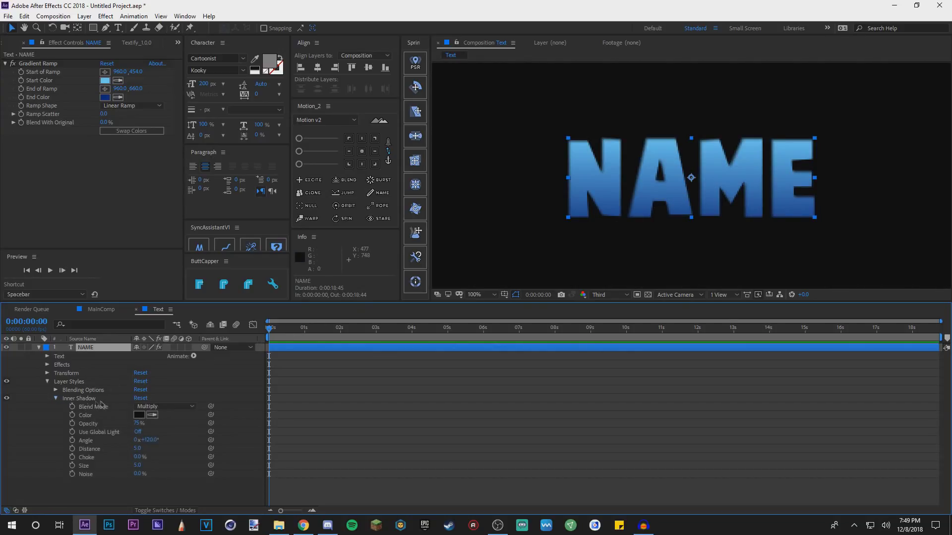
click(138, 423)
text(35)
click(169, 429)
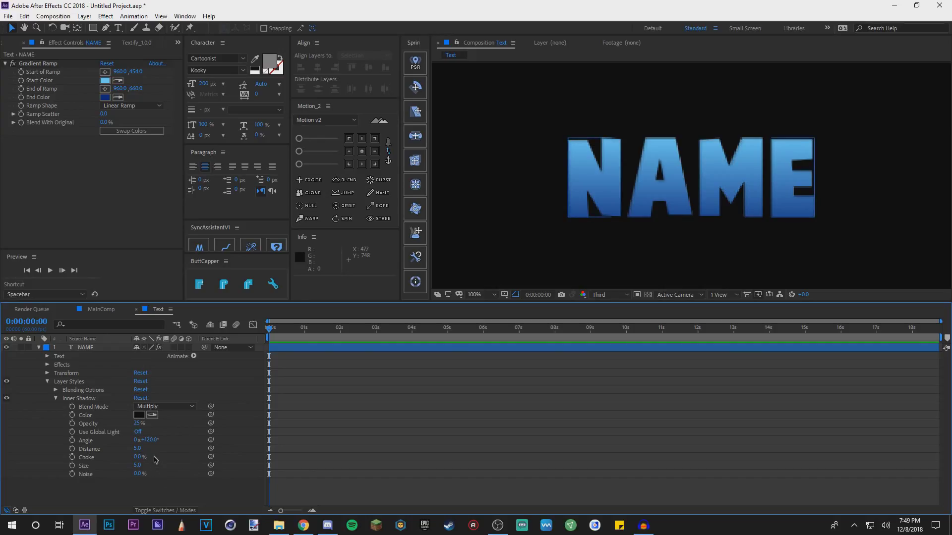
Set both the distance and the size of the Inner Shadow to 10
click(137, 449)
text(10)
key(Return)
click(139, 465)
text(10)
Add a Stroke layer style to the NAME text and change its colour to blue
right_click(76, 348)
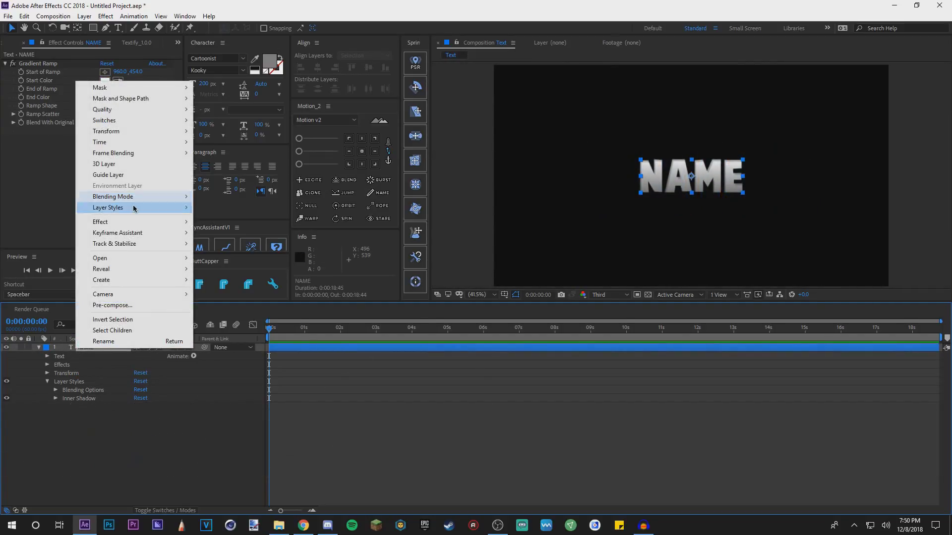
mouse_move(134, 209)
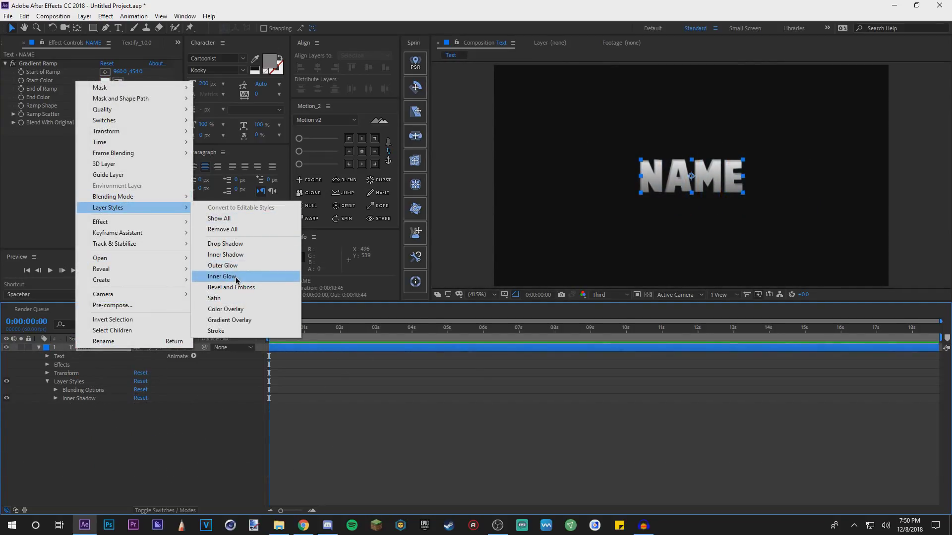
click(231, 332)
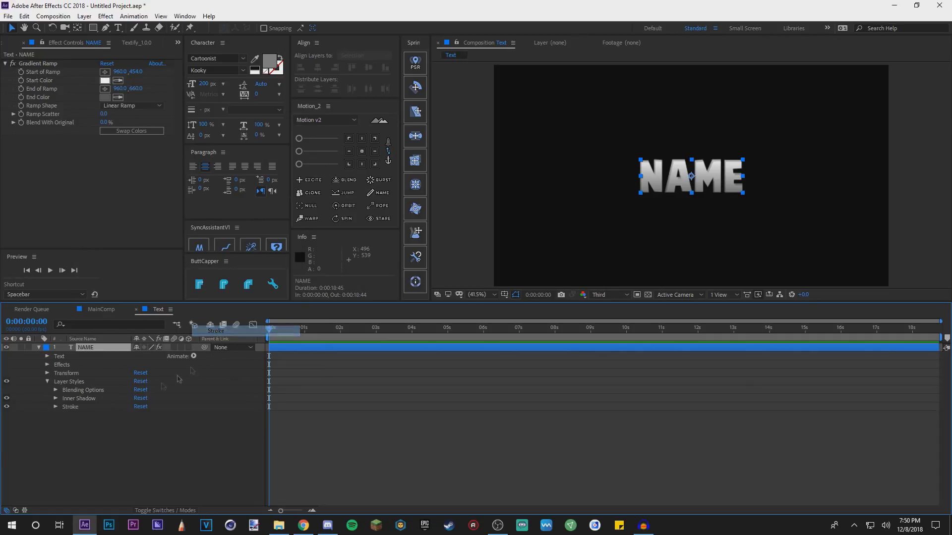
click(56, 407)
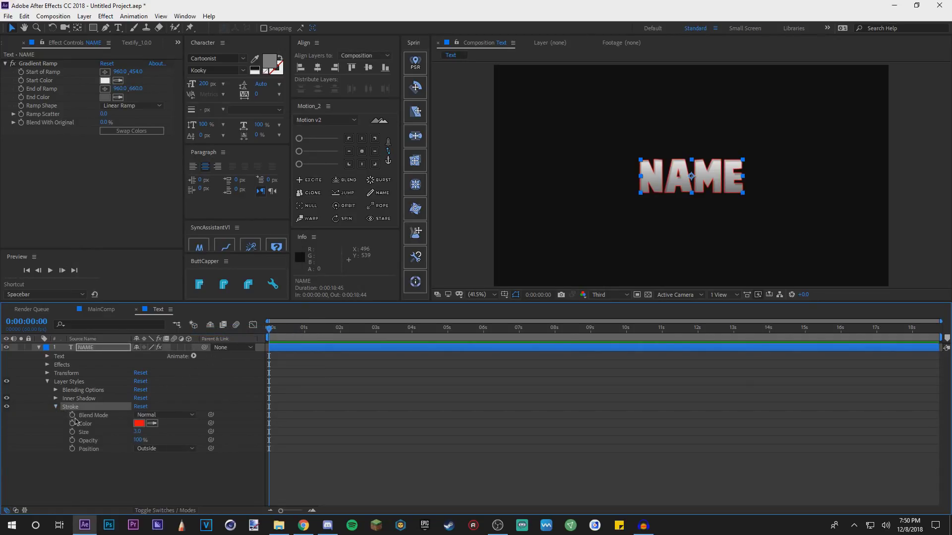
click(138, 424)
drag(150, 89, 151, 78)
drag(75, 58, 239, 7)
click(239, 28)
Set the Stroke size to 10 and collapse the NAME layer's properties
click(139, 432)
text(10)
key(Return)
click(201, 388)
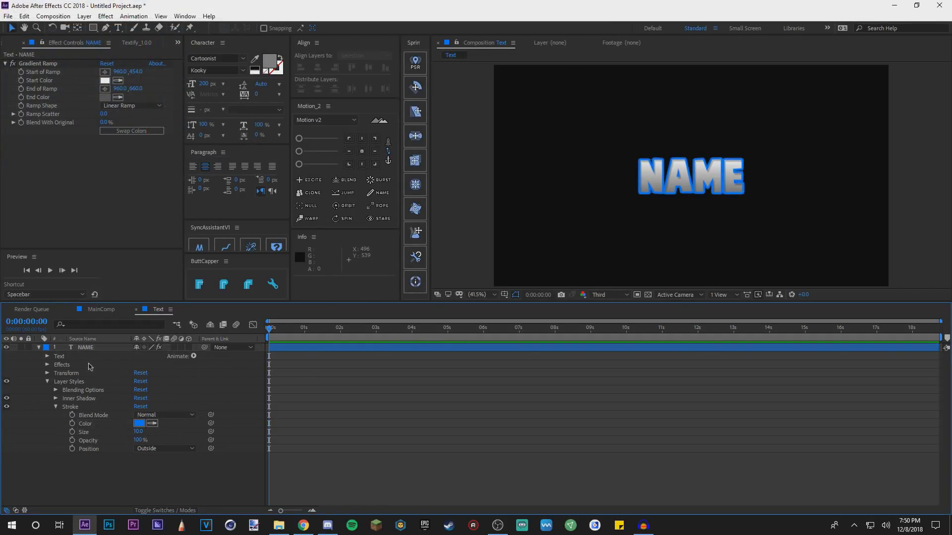
click(40, 348)
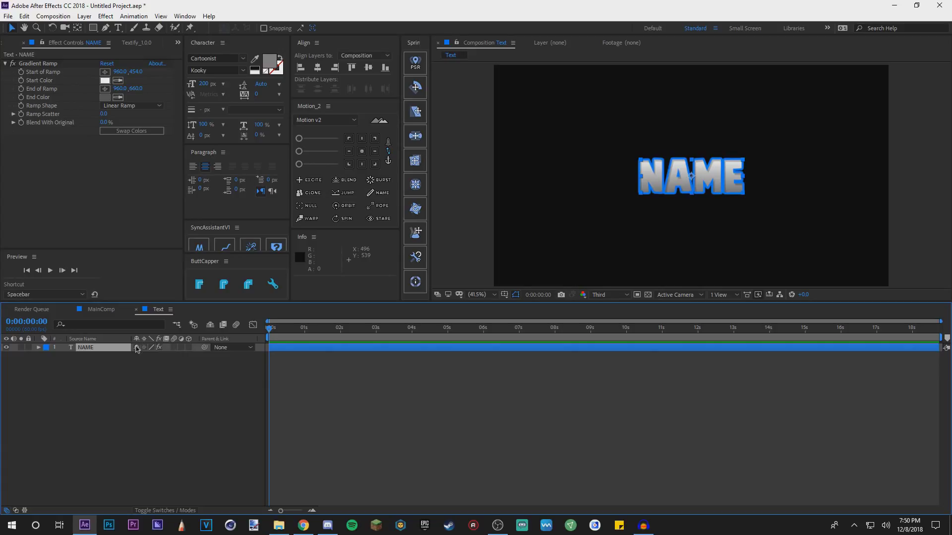
Duplicate the NAME text layer and delete the Stroke layer style from the upper copy
key(/)
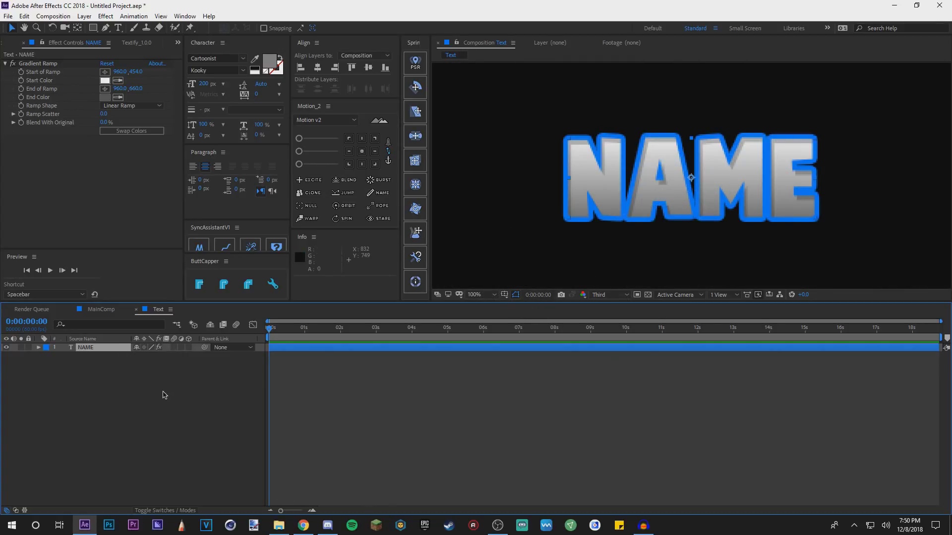
key(ctrl+d)
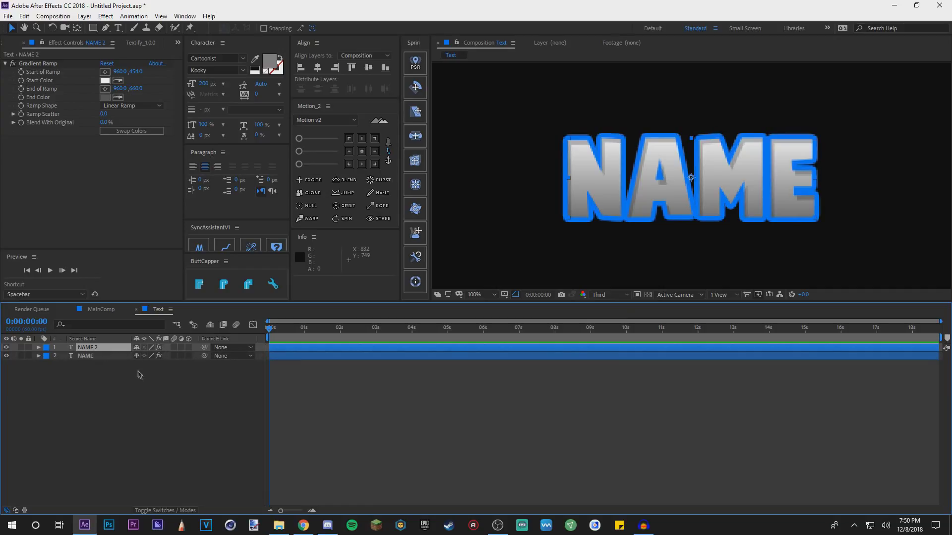
click(38, 347)
click(79, 383)
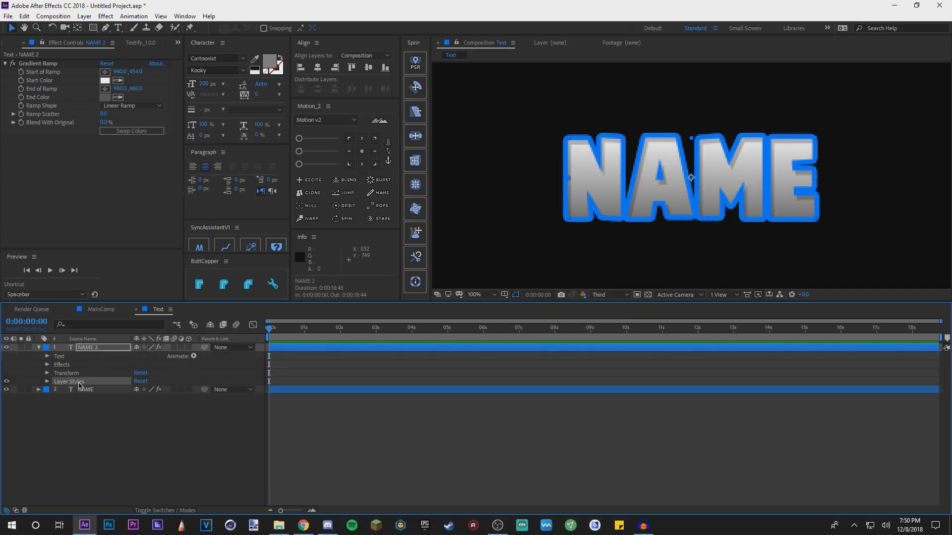
click(47, 382)
click(79, 407)
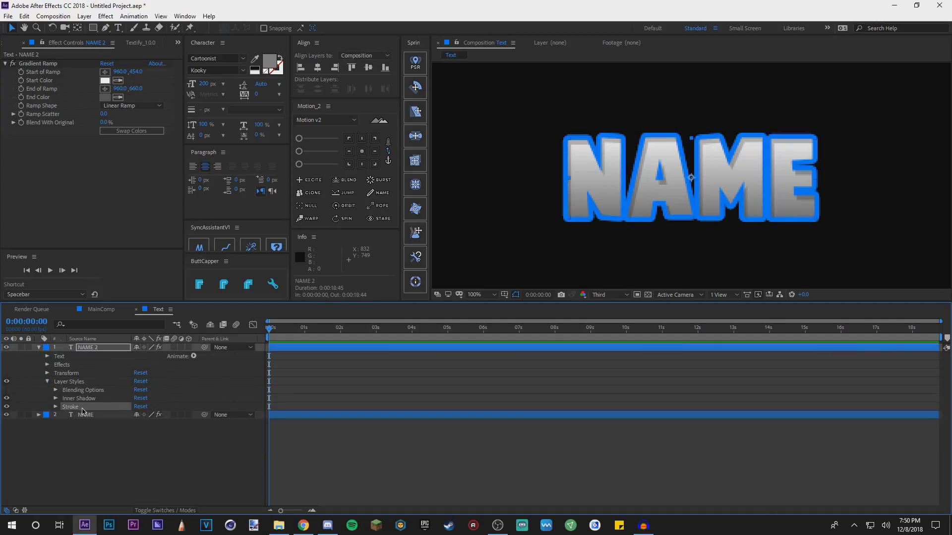
key(Delete)
Apply a Drop Shadow effect to the upper NAME copy with 25% opacity, 180° direction and a distance of 7
right_click(104, 348)
mouse_move(155, 210)
click(84, 351)
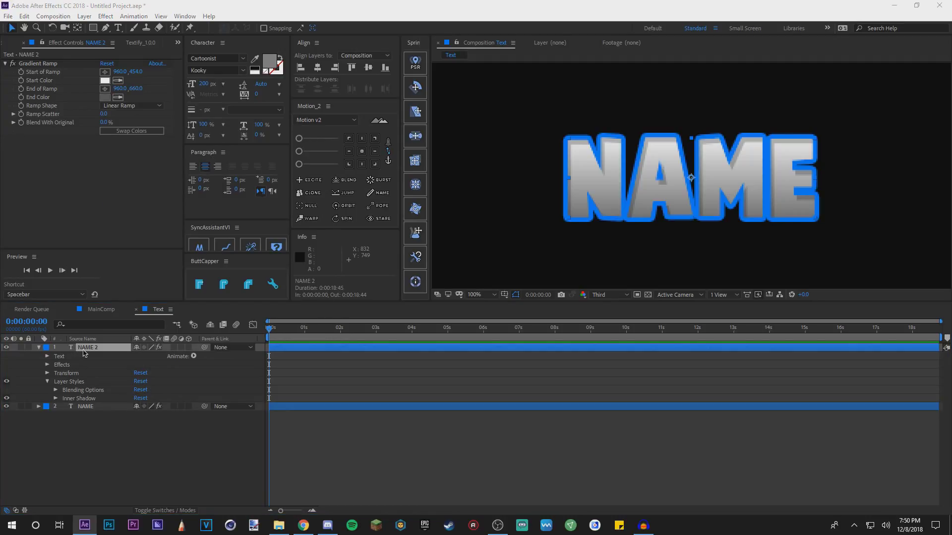
click(103, 192)
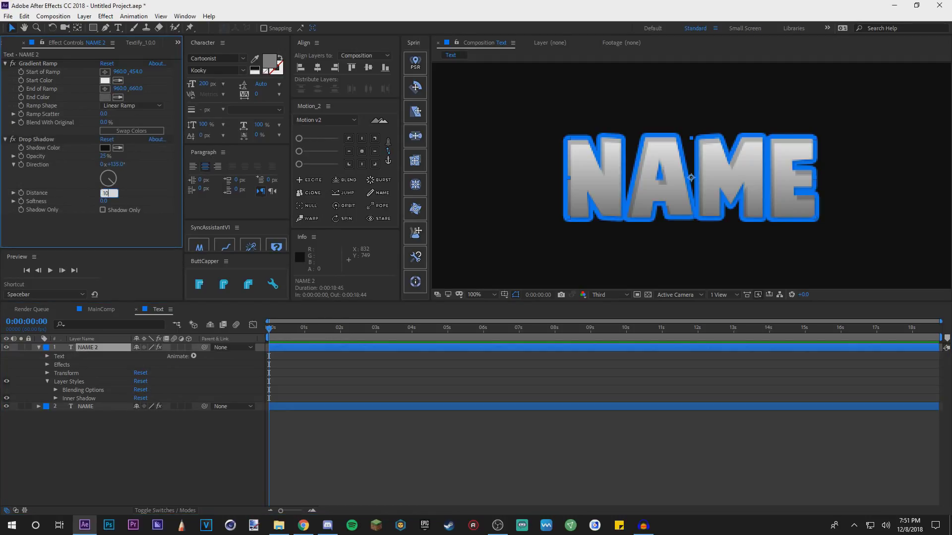
key(Return)
drag(110, 187, 103, 192)
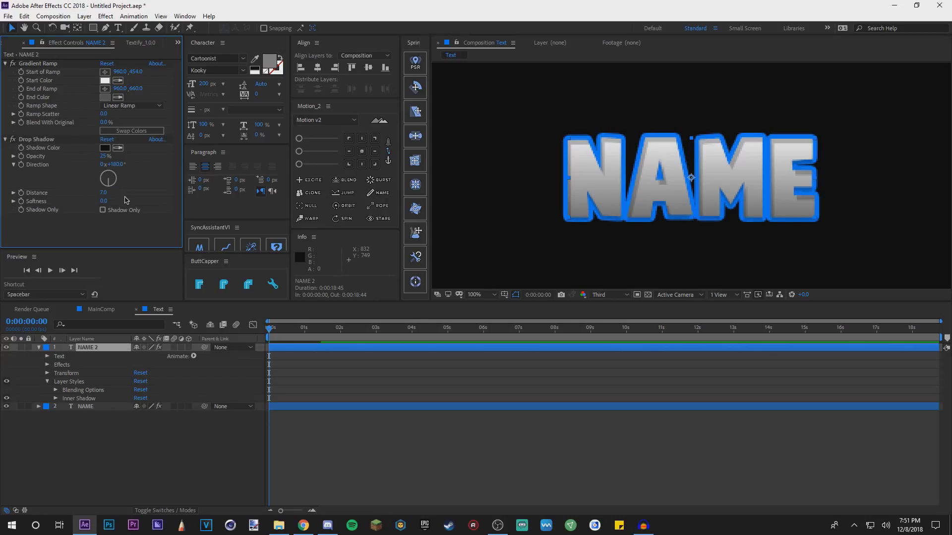
Pre-compose both NAME text layers together, moving all attributes into the new composition
click(85, 352)
click(240, 456)
click(91, 348)
ctrl+click(114, 407)
key(ctrl+shift+c)
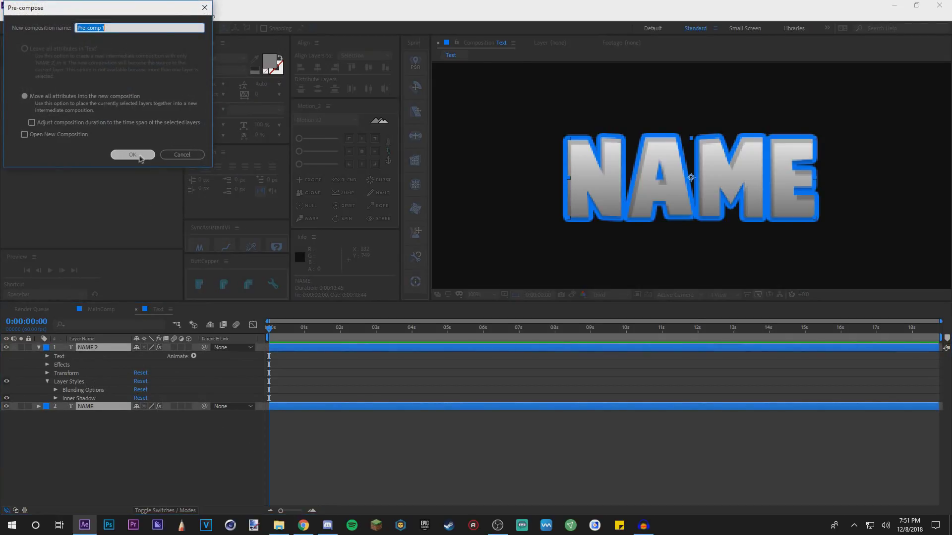
click(133, 155)
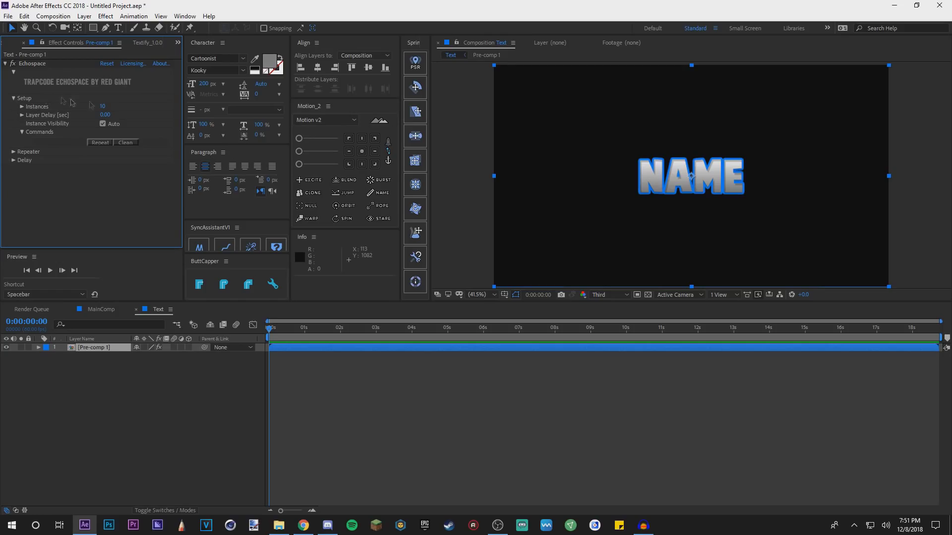
Apply Trapcode Echospace to the pre-composed text with 30 instances and generate the repeated layers
click(103, 106)
key(Return)
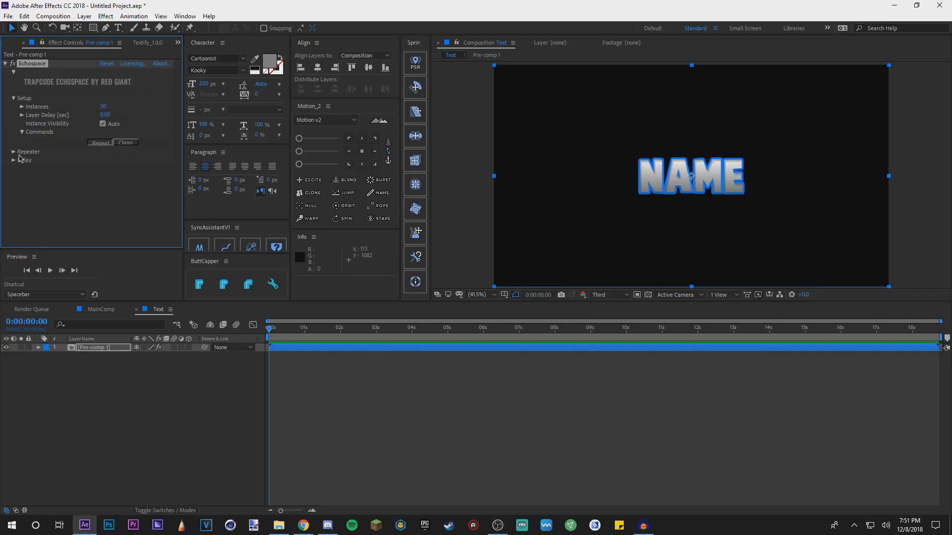
click(100, 143)
Set the Echospace repeater's Y Offset to 0.7
click(13, 151)
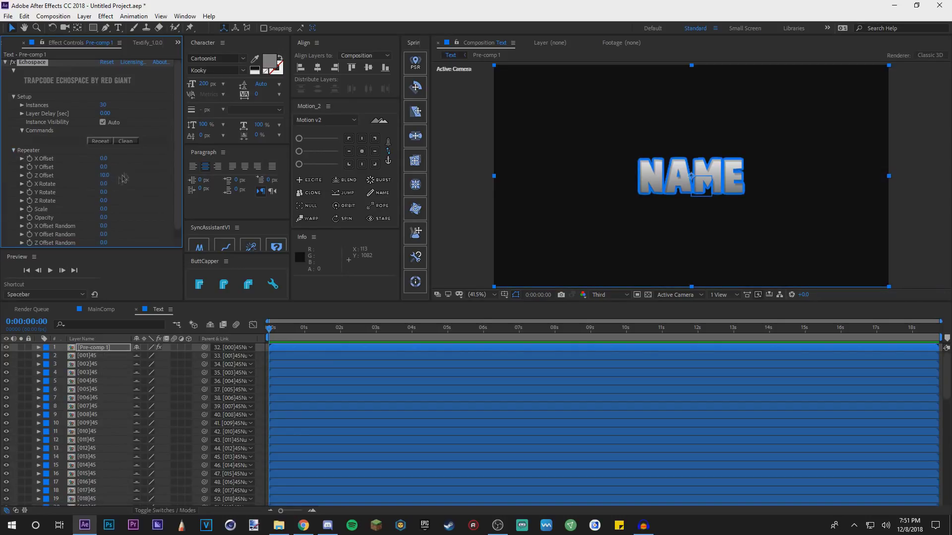
click(103, 167)
key(Return)
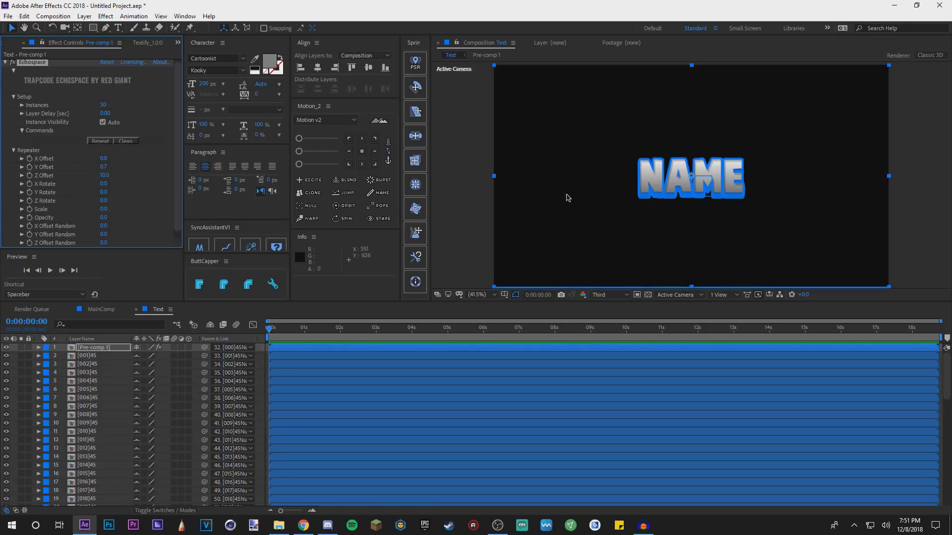
scroll(551, 211, up, 1)
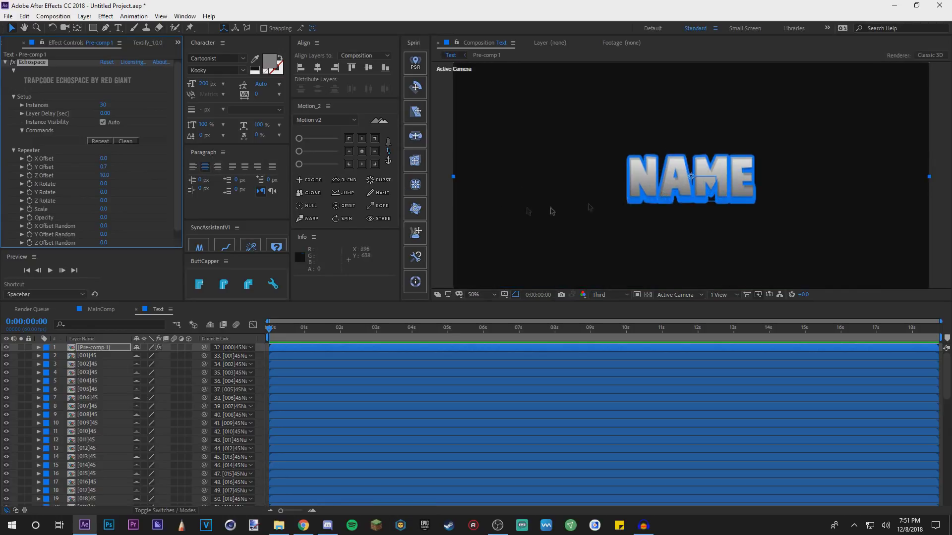
Set the Echospace repeater's Scale to -0.5 and check the extruded text up close
click(104, 209)
key(Return)
click(105, 208)
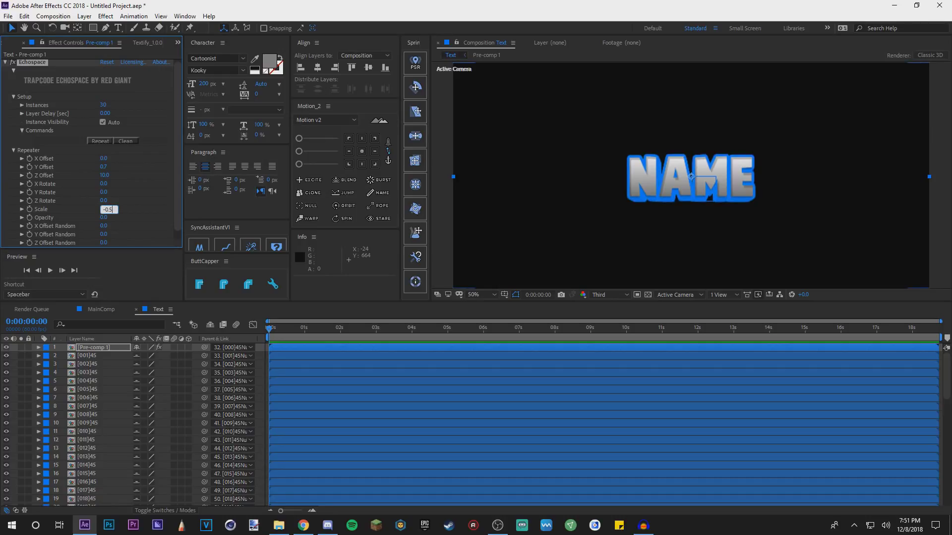
key(Return)
key(period)
key(period)
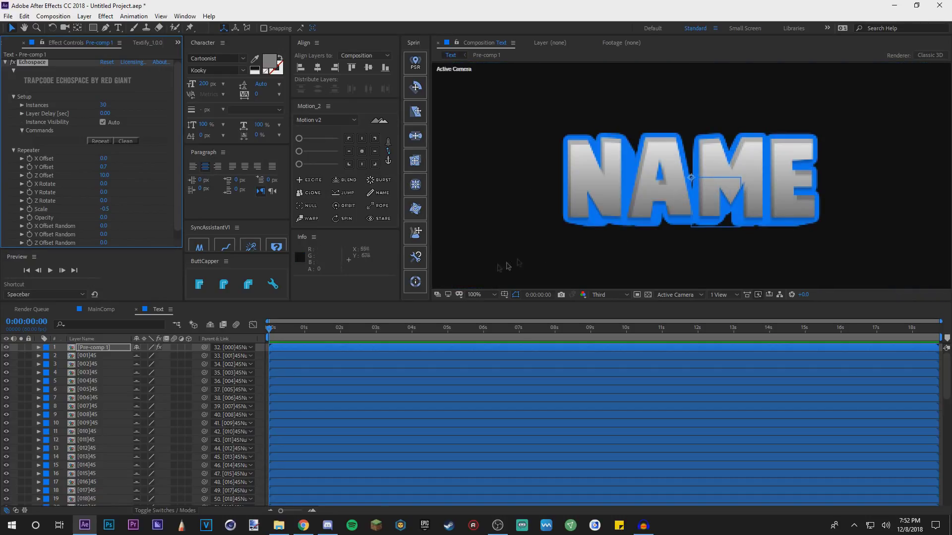
click(491, 295)
click(488, 304)
Add an adjustment layer directly beneath the main text pre-comp, above the repeated Echospace layers
click(719, 222)
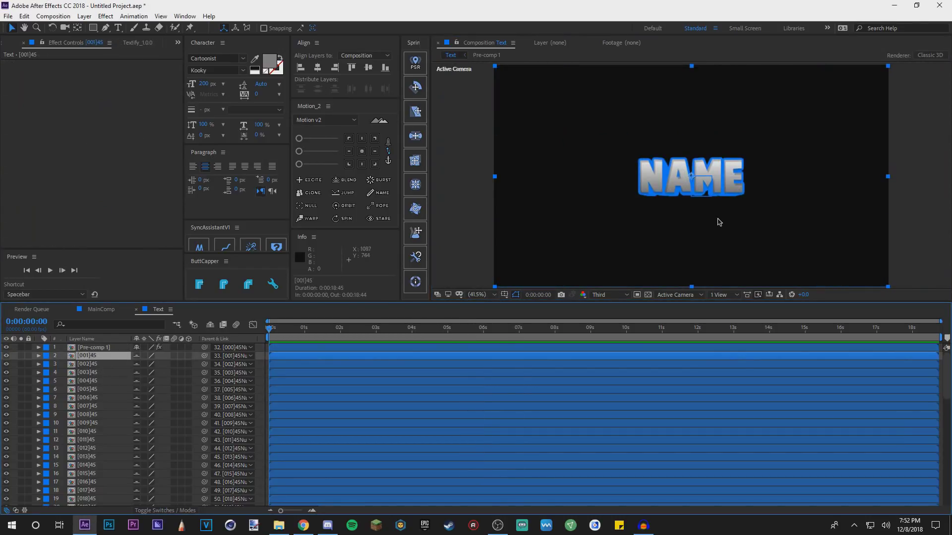
scroll(704, 183, up, 2)
scroll(675, 194, down, 2)
key(comma)
click(491, 294)
click(489, 303)
click(94, 348)
key(ctrl+alt+y)
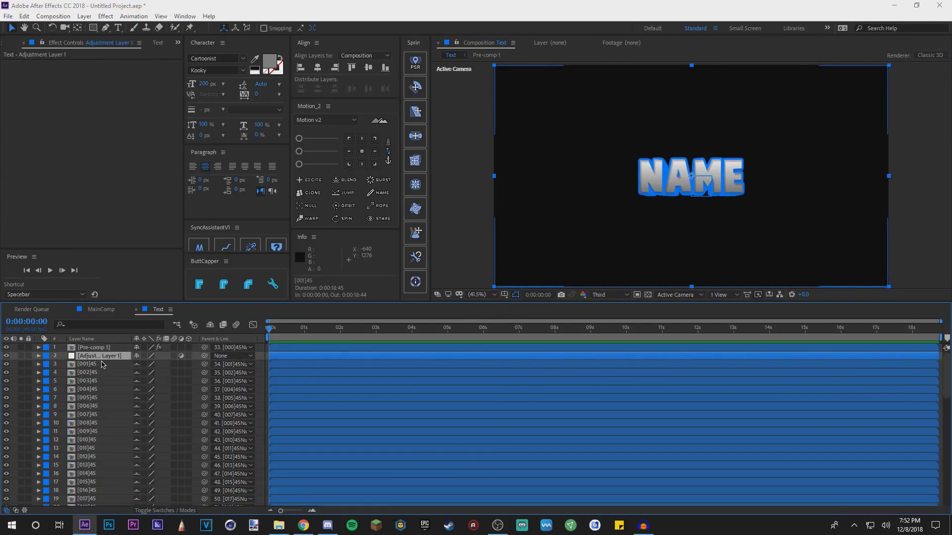
Apply Hue/Saturation to the adjustment layer and set its Master Lightness to -25
key(Return)
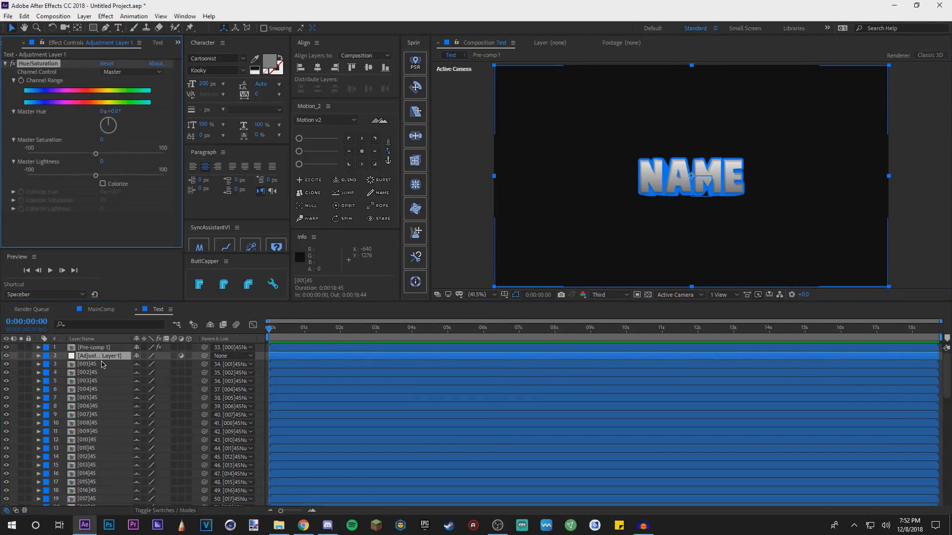
click(100, 163)
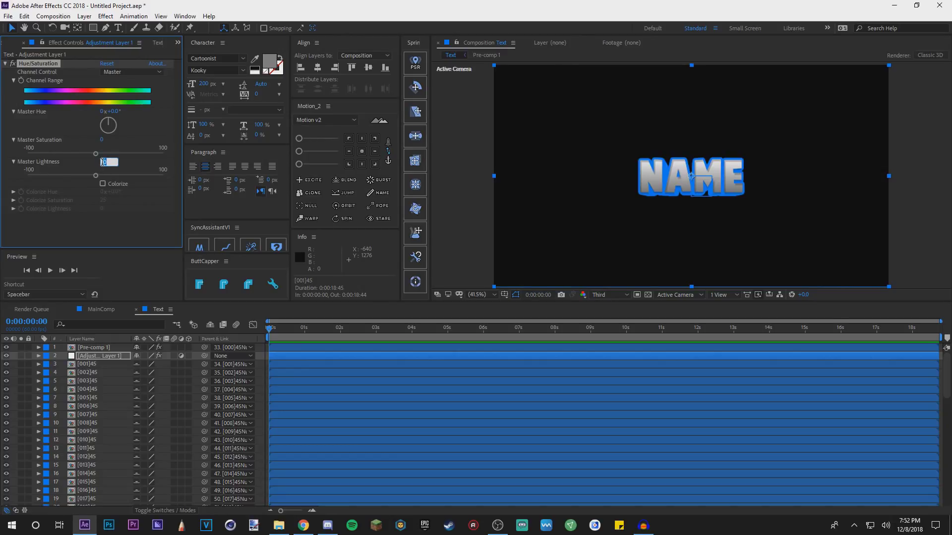
text(-25)
key(Return)
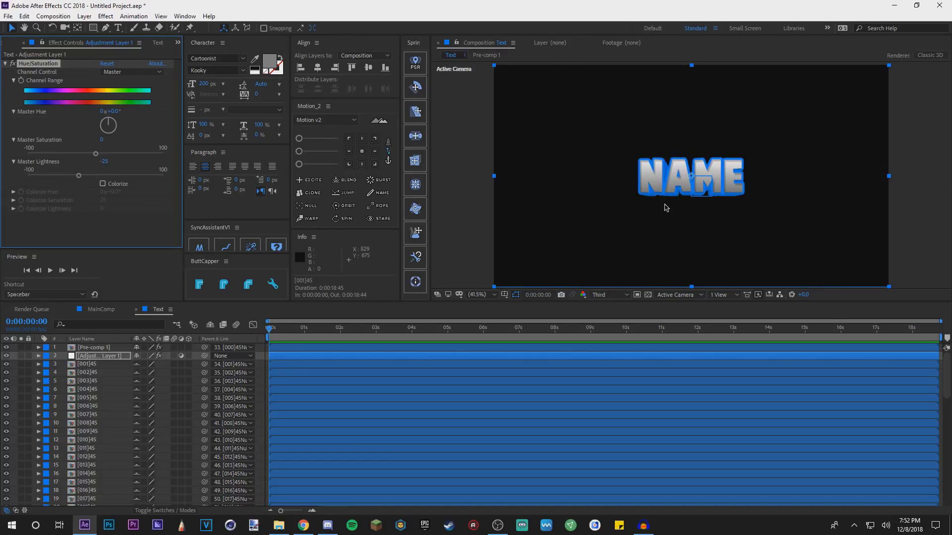
scroll(669, 203, up, 1)
key(comma)
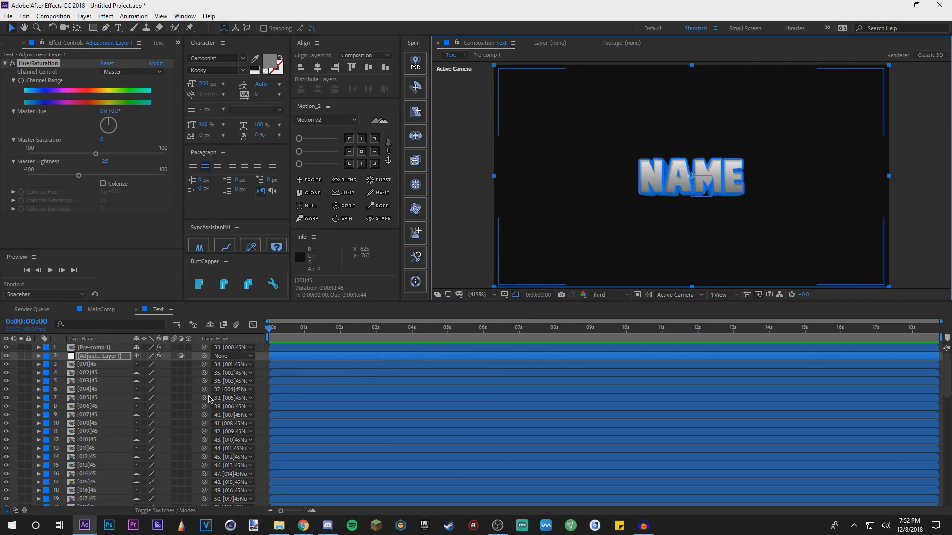
Select all layers in the Text composition and pre-compose them, moving all attributes into the new composition
click(131, 391)
key(ctrl+a)
key(ctrl+shift+c)
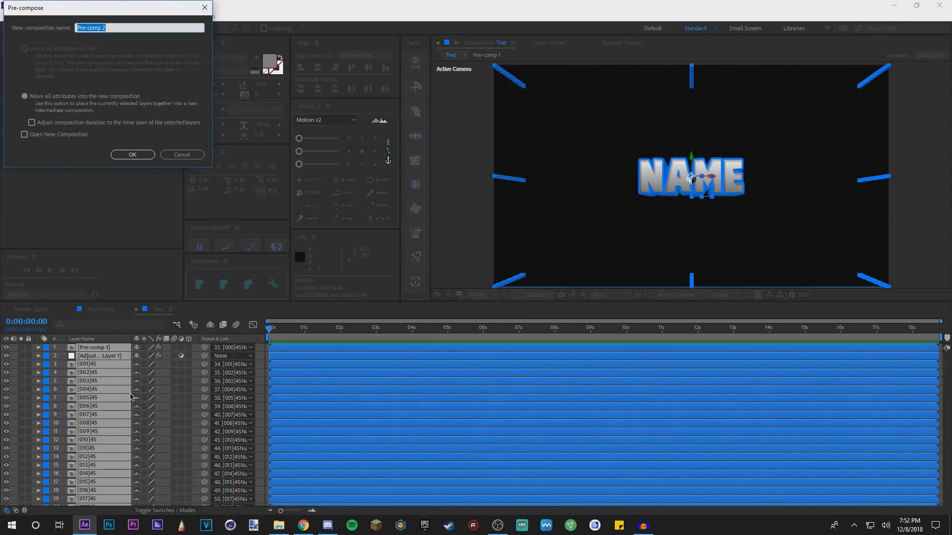
key(ctrl+a)
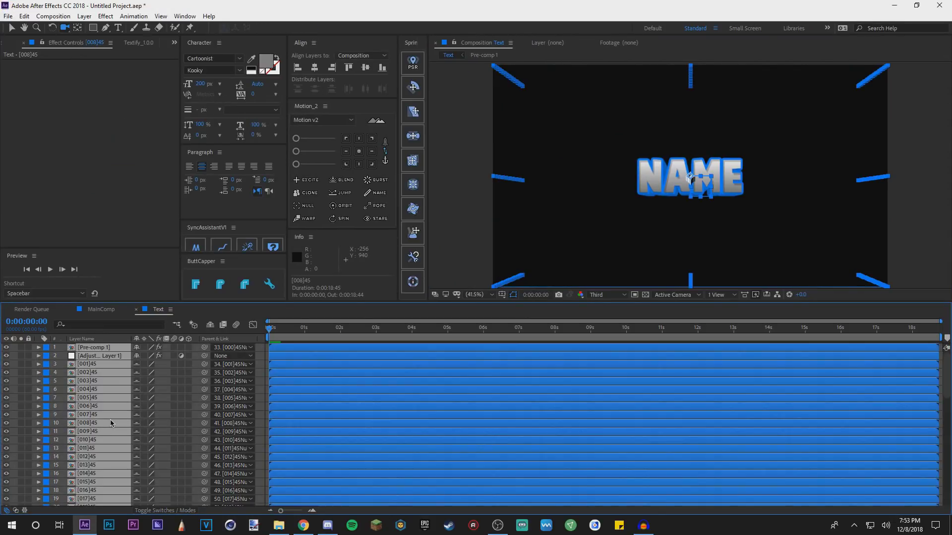
key(ctrl+shift+c)
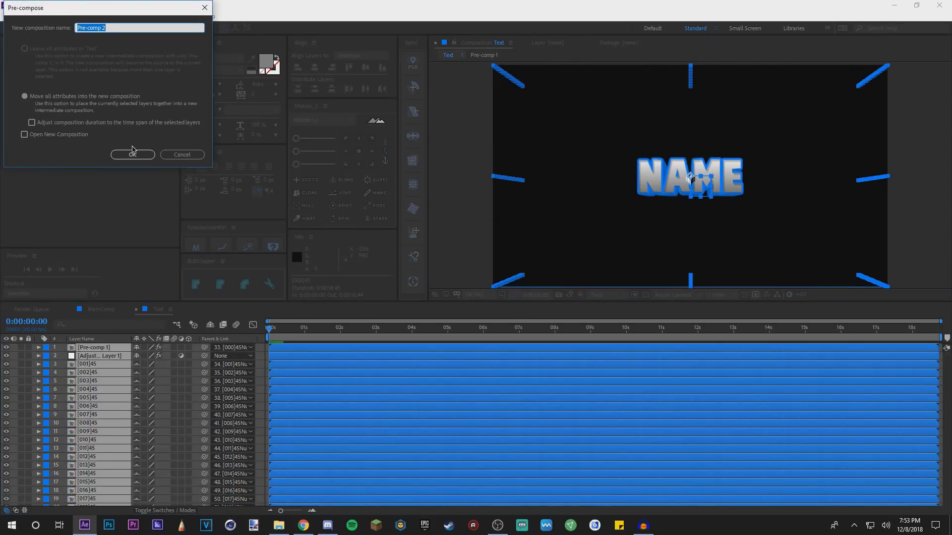
click(133, 156)
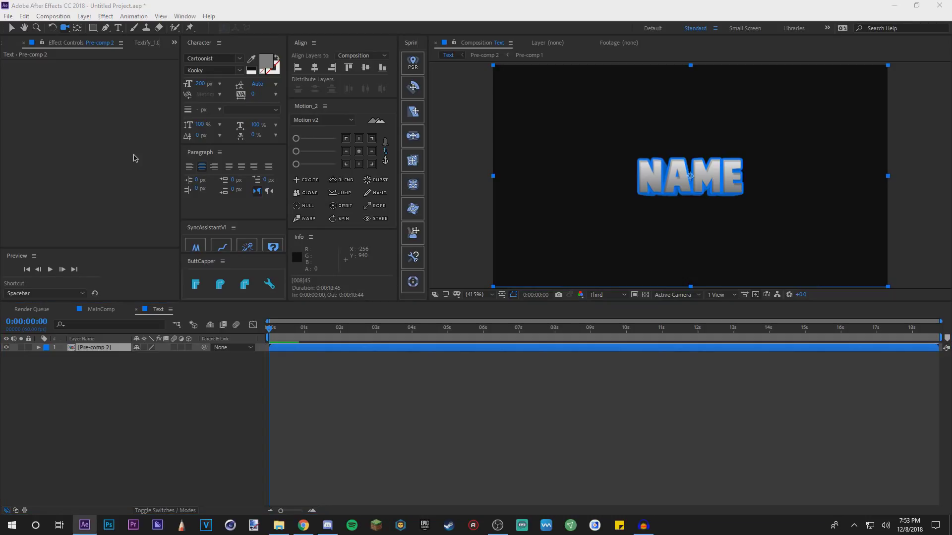
Apply CC Light Sweep to the new pre-comp with width 4000, sweep intensity 0 and edge intensity 400
key(Return)
drag(103, 117, 875, 124)
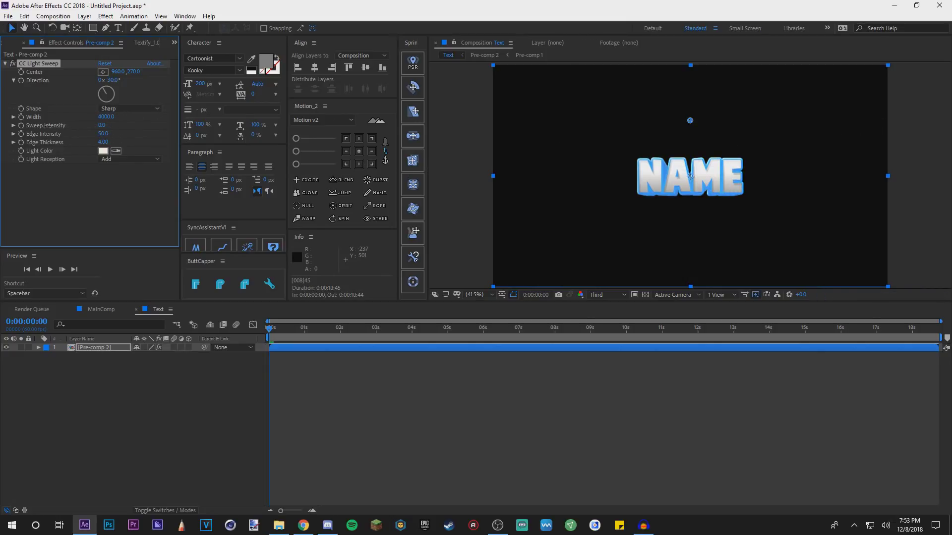
click(104, 134)
text(400)
key(Return)
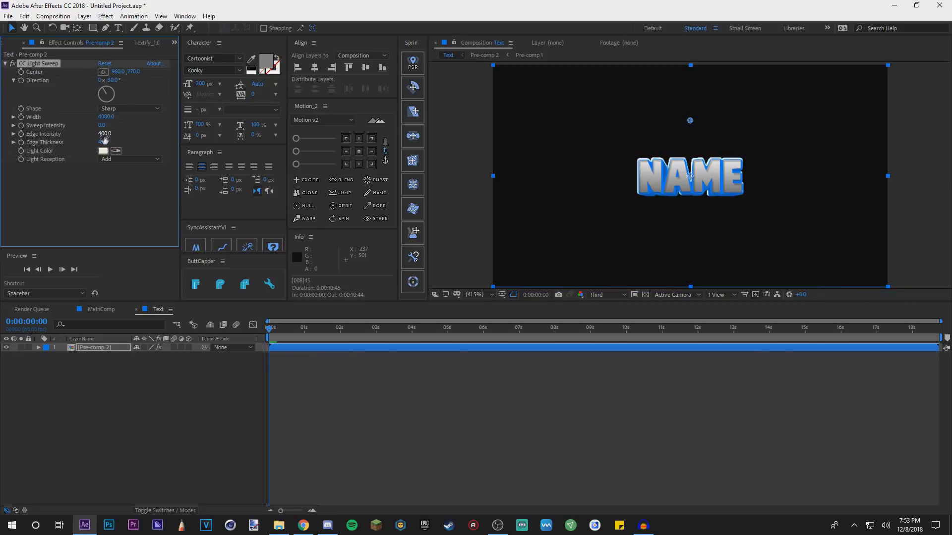
Set the light sweep's Edge Thickness to 3.5 and switch the preview resolution to Full
click(103, 143)
text(3.5)
key(Return)
scroll(634, 173, up, 1)
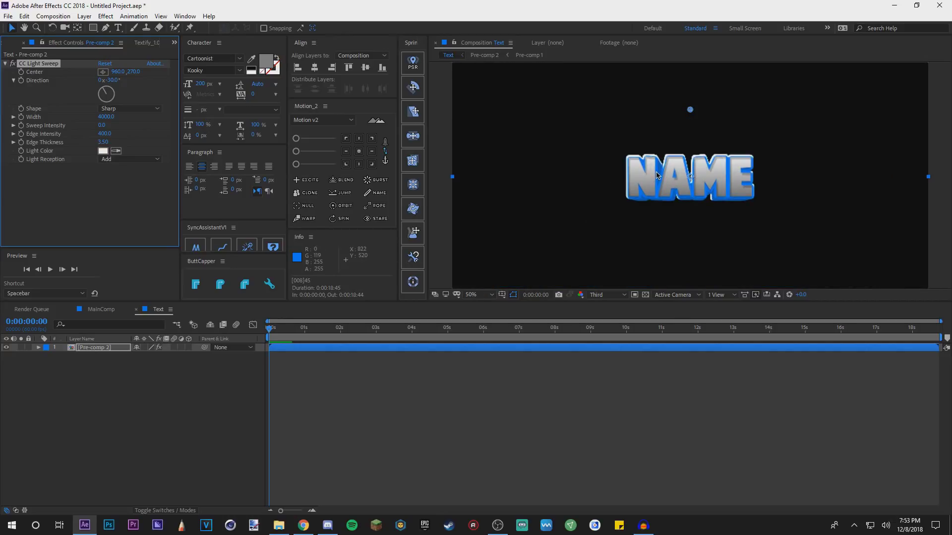
scroll(722, 162, up, 2)
click(606, 295)
click(606, 305)
Pre-compose the light-swept text layer again, moving all attributes into the new composition
key(slash)
key(ctrl+shift+c)
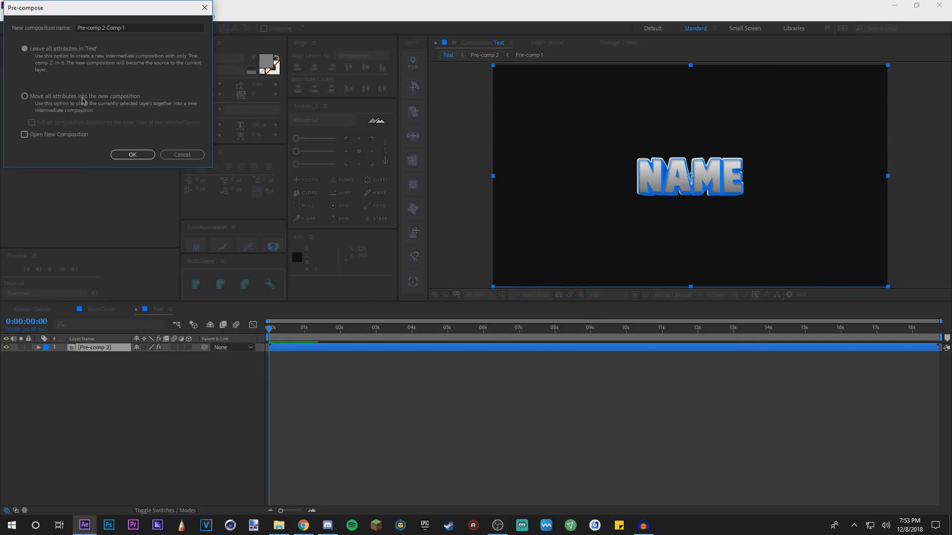
click(24, 96)
click(122, 158)
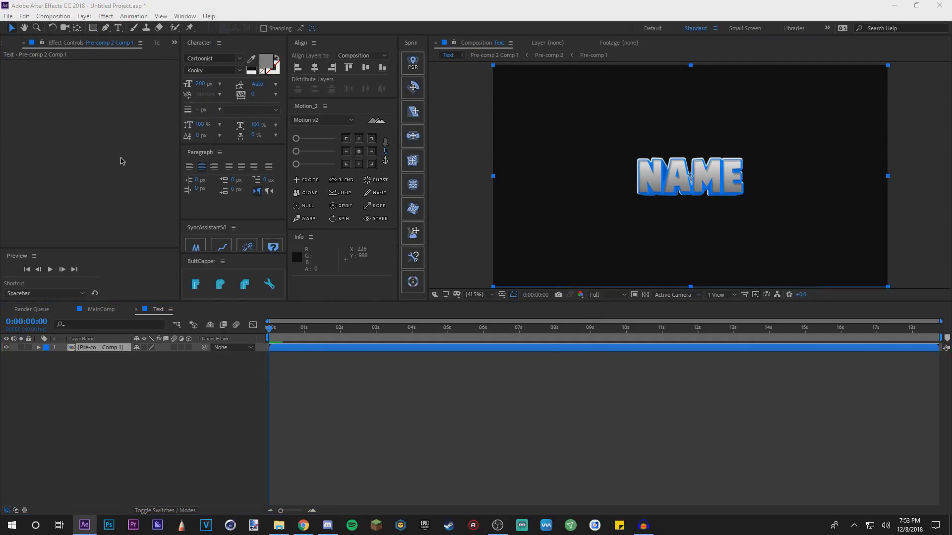
Apply an Arc Warp effect to the text pre-comp with Bend 0 and Vertical Distortion 20
key(Return)
click(100, 88)
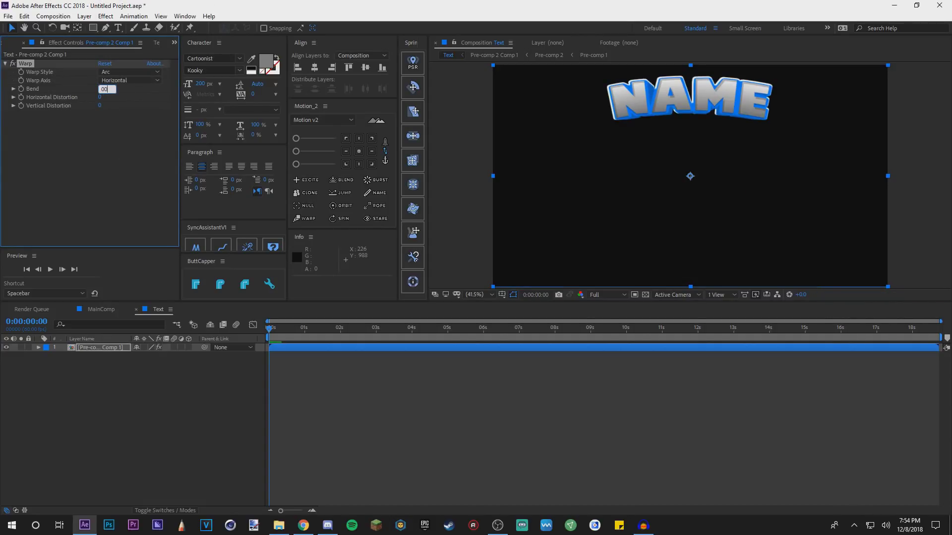
key(Tab)
key(Tab)
text(20)
key(Return)
key(period)
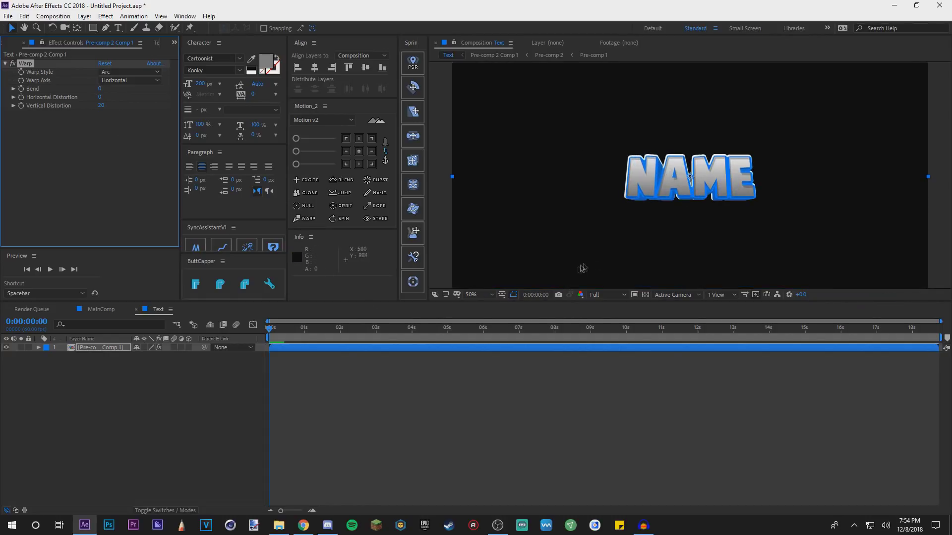
click(480, 295)
click(488, 307)
Open the warped layer's nested composition and inspect the finished text up close in the Text composition
click(61, 383)
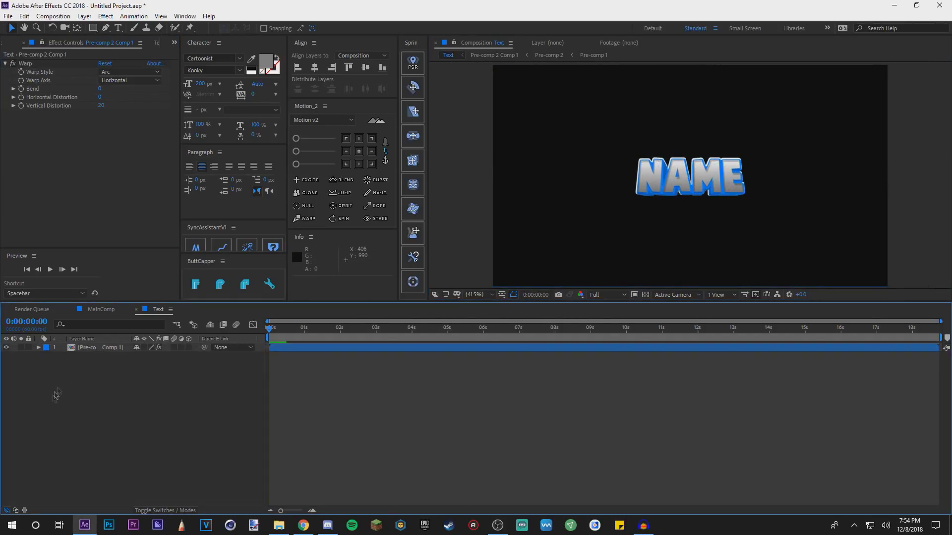
double_click(81, 351)
key(slash)
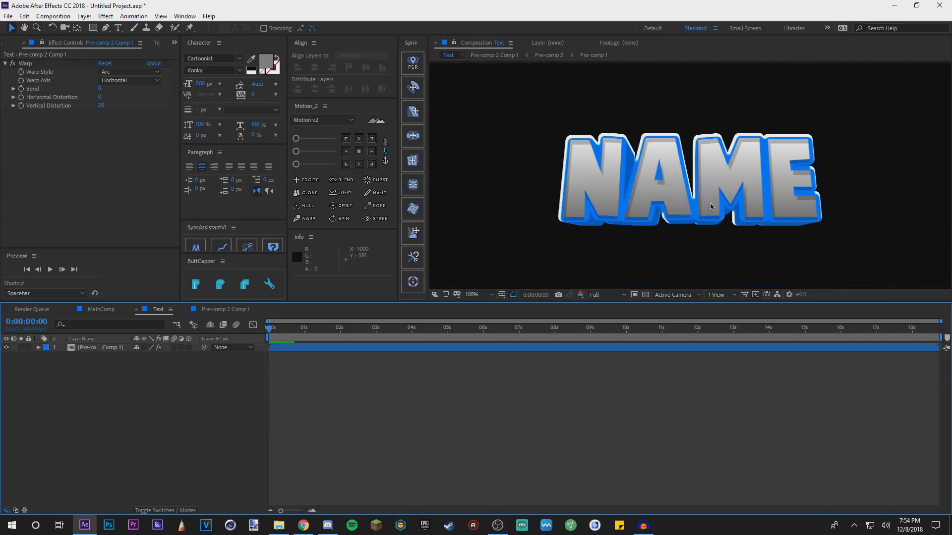
click(475, 295)
click(485, 317)
double_click(99, 347)
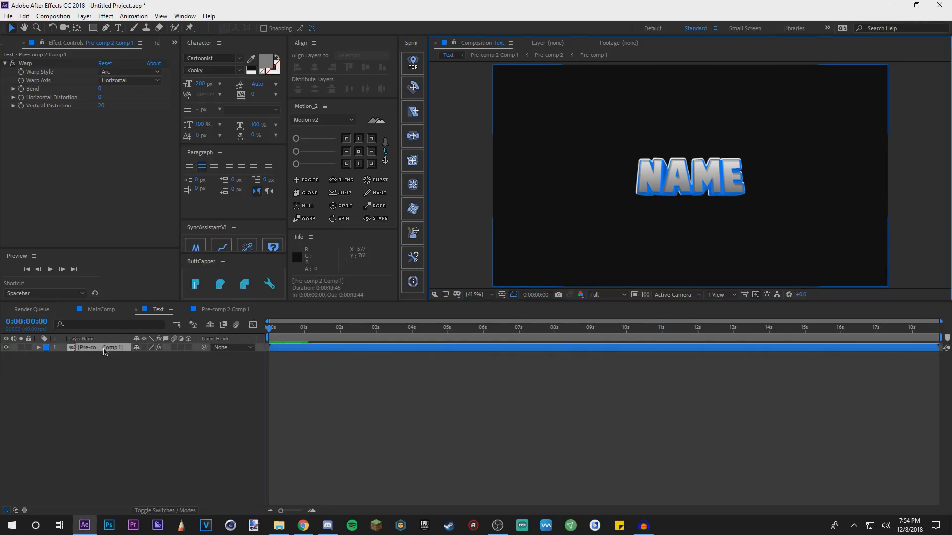
Create a new 1920 x 1080, 60 fps composition named BG alongside the text compositions
double_click(103, 348)
double_click(102, 352)
click(158, 309)
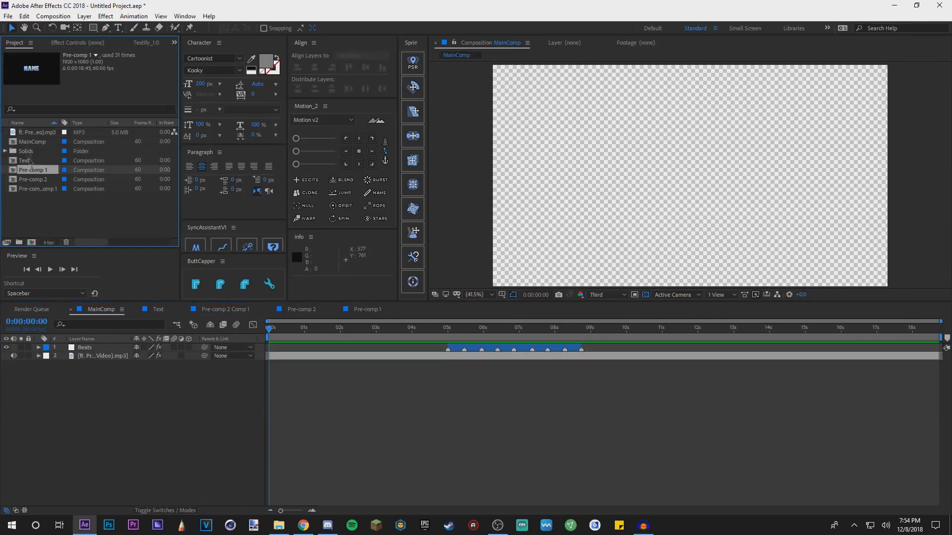
click(33, 151)
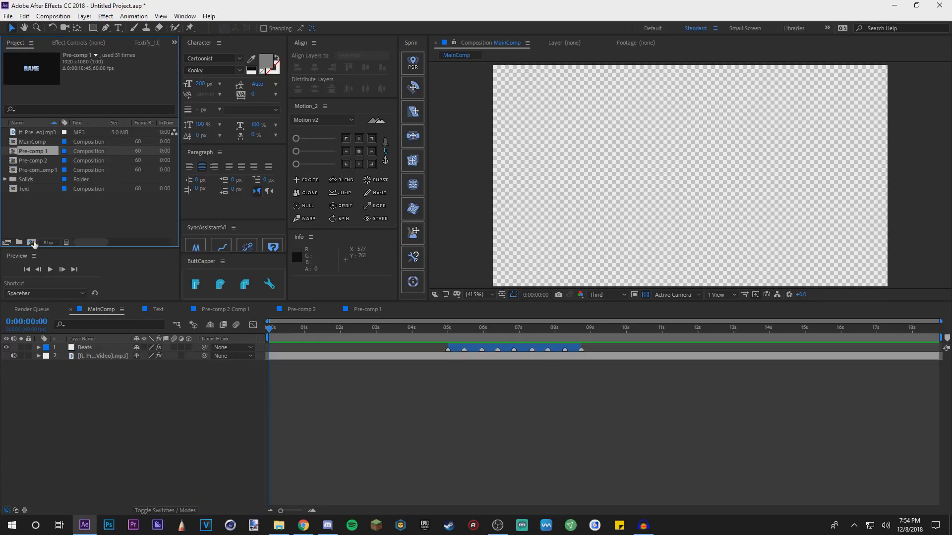
click(31, 243)
text(BG)
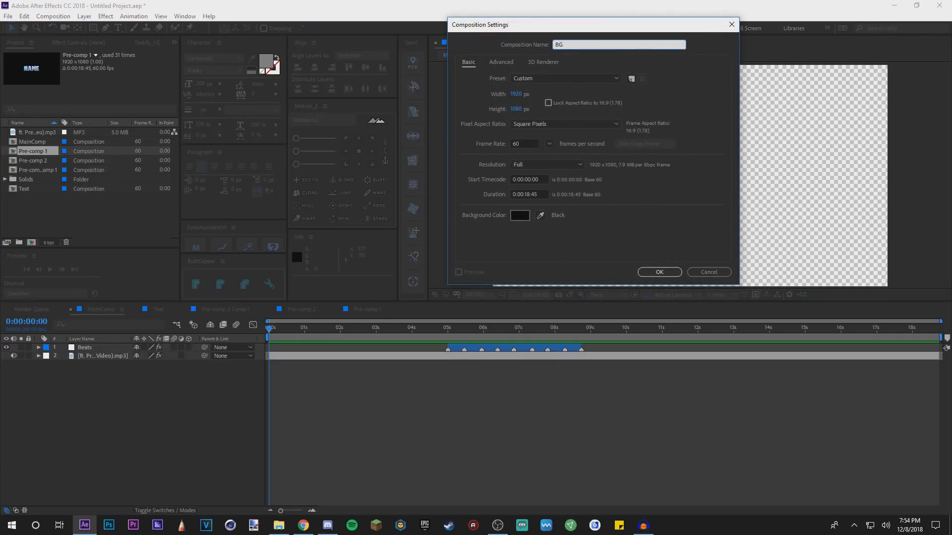
key(Return)
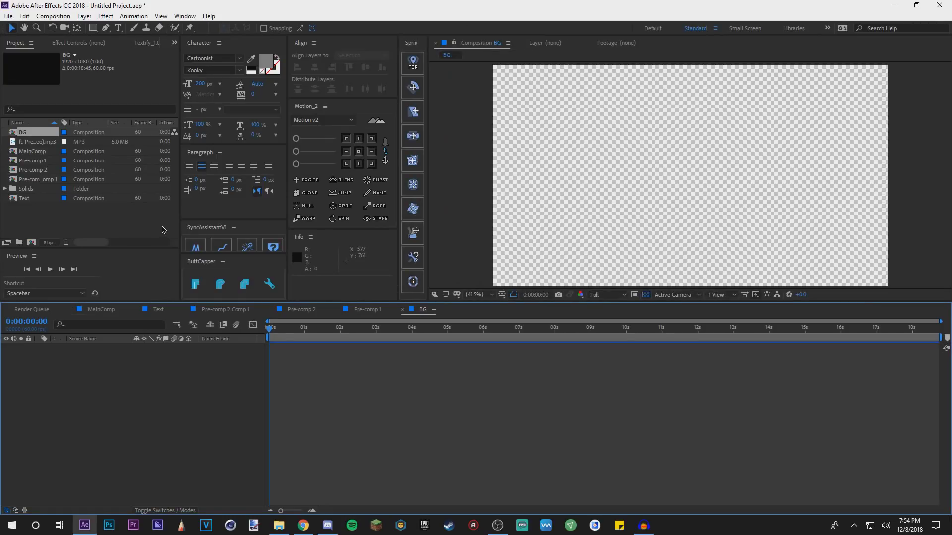
Add a full-size deep royal blue solid to the BG composition as its base layer
key(ctrl+y)
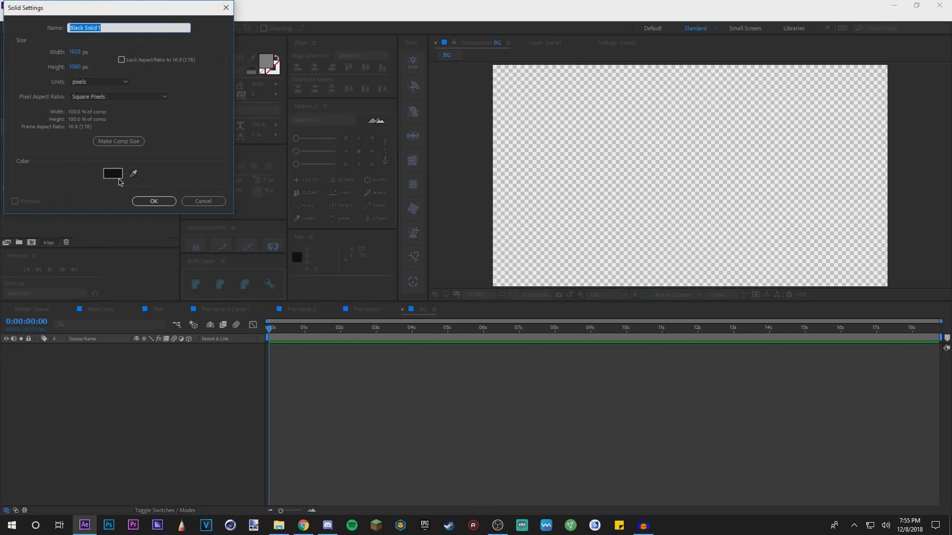
click(118, 177)
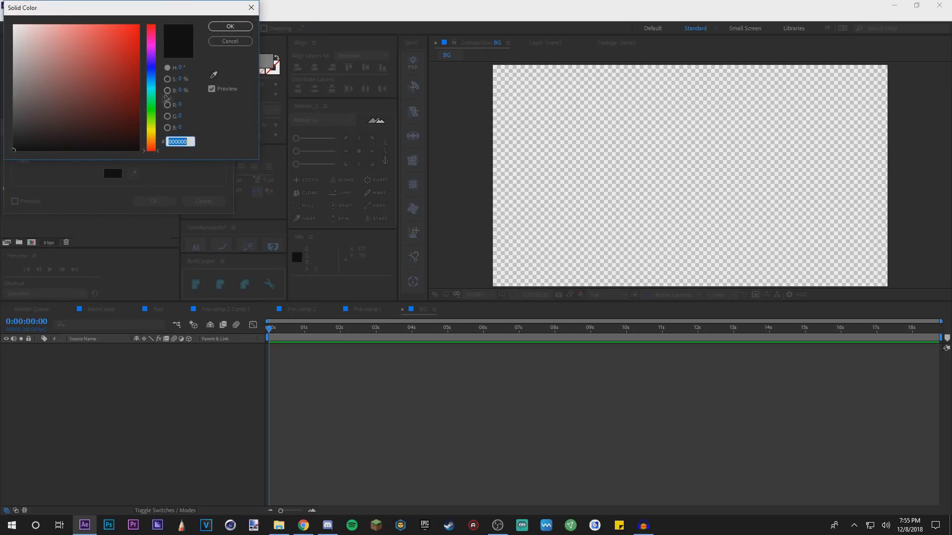
drag(179, 68, 284, 70)
drag(106, 40, 146, 9)
click(230, 27)
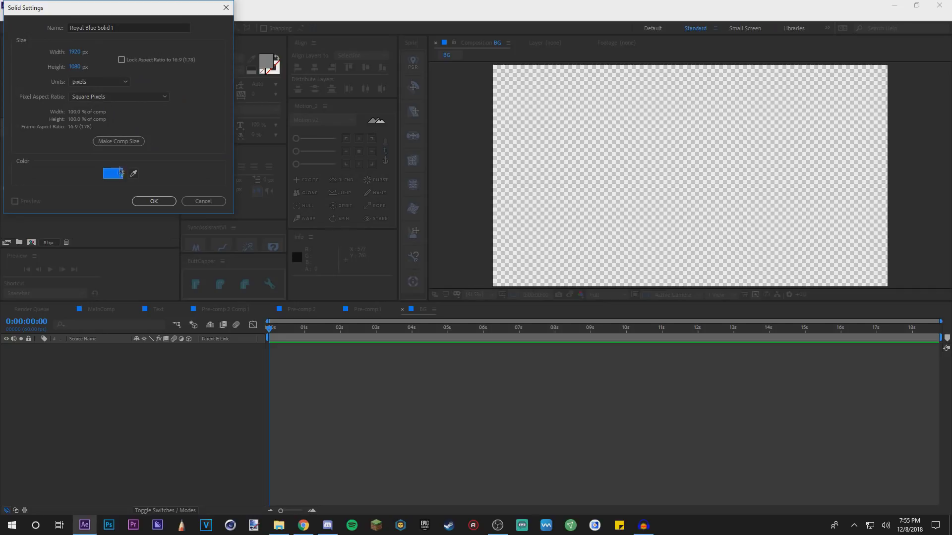
click(119, 174)
mouse_move(109, 107)
mouse_down()
mouse_move(115, 92)
mouse_move(140, 88)
mouse_up()
key(Return)
click(153, 201)
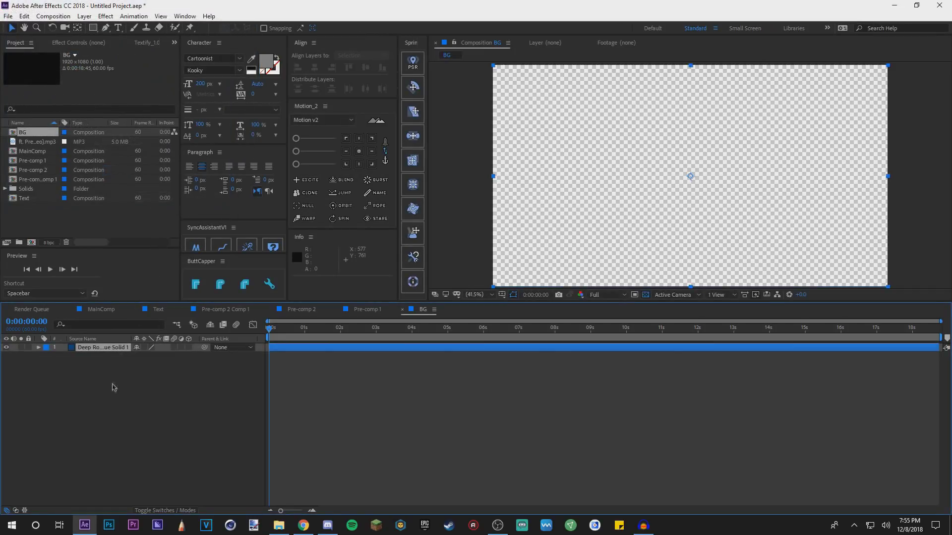
Add a second full-size solid in darker navy blue (#092647) above the base solid
click(114, 392)
key(ctrl+y)
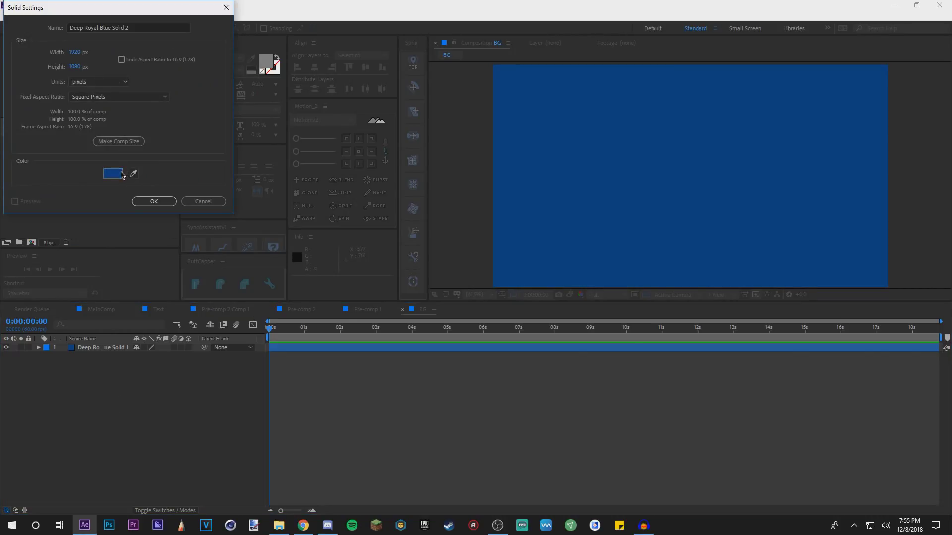
click(120, 174)
key(Return)
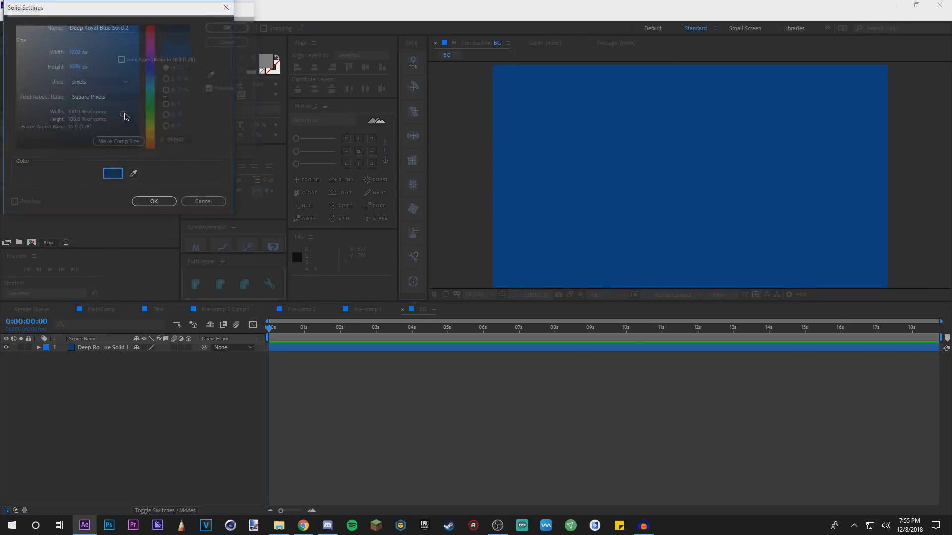
key(Return)
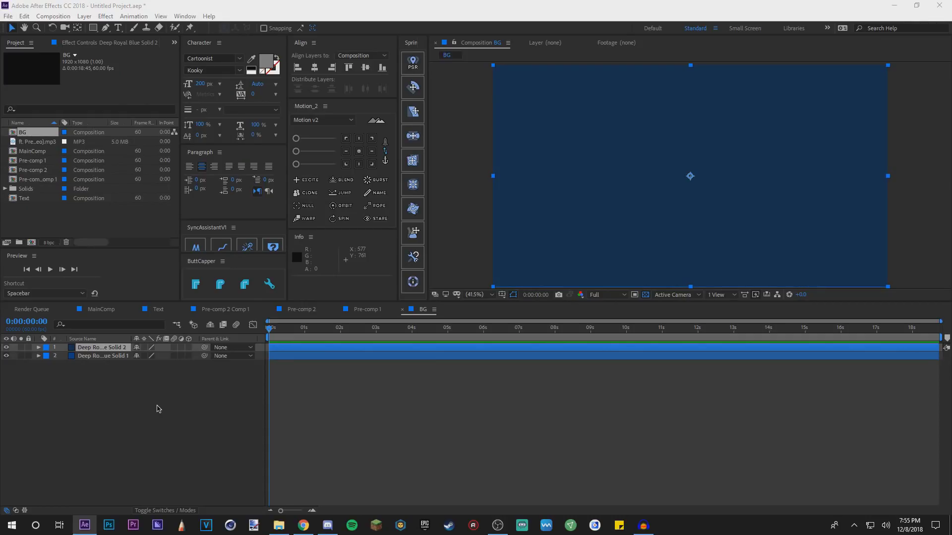
Apply Venetian Blinds to the navy solid with 50% completion, 45° direction and width 100, plus CC RepeTile with Expand Left about 14200
key(Return)
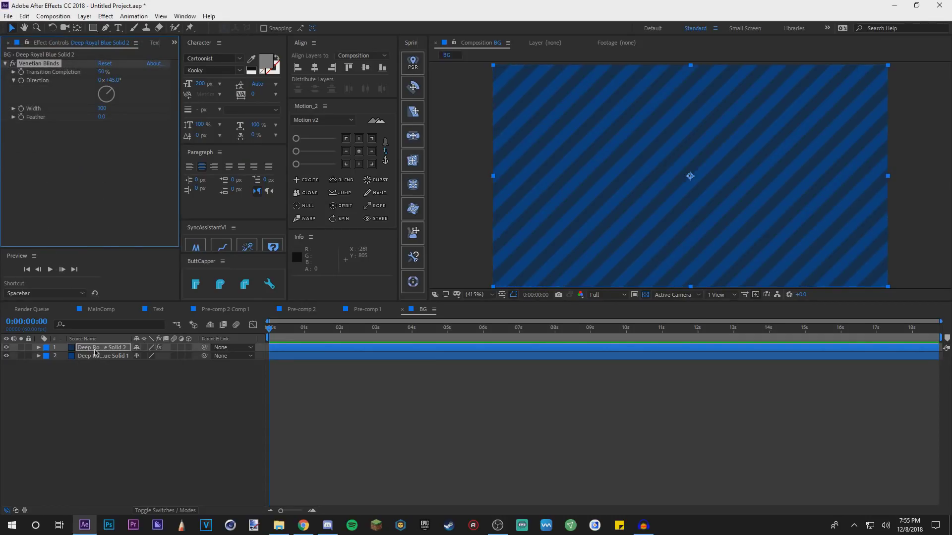
key(ctrl+space)
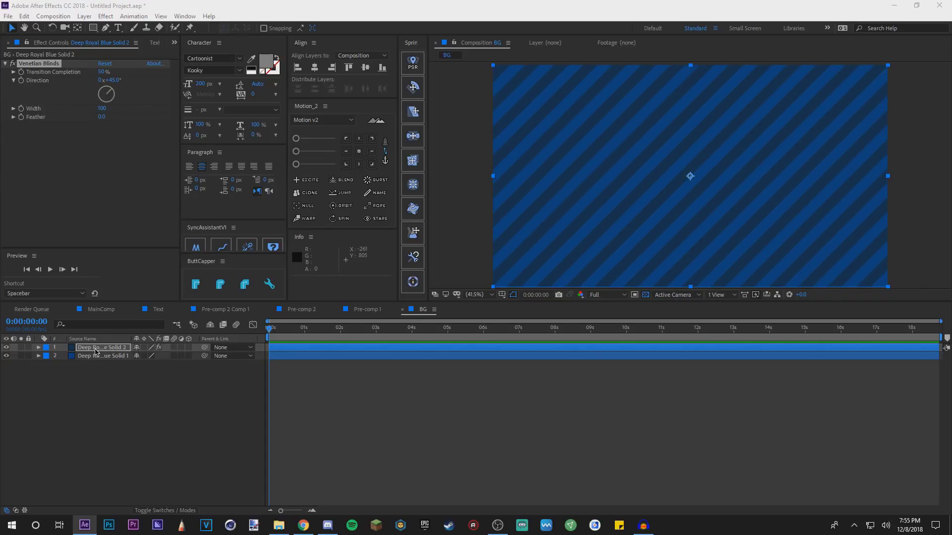
key(Return)
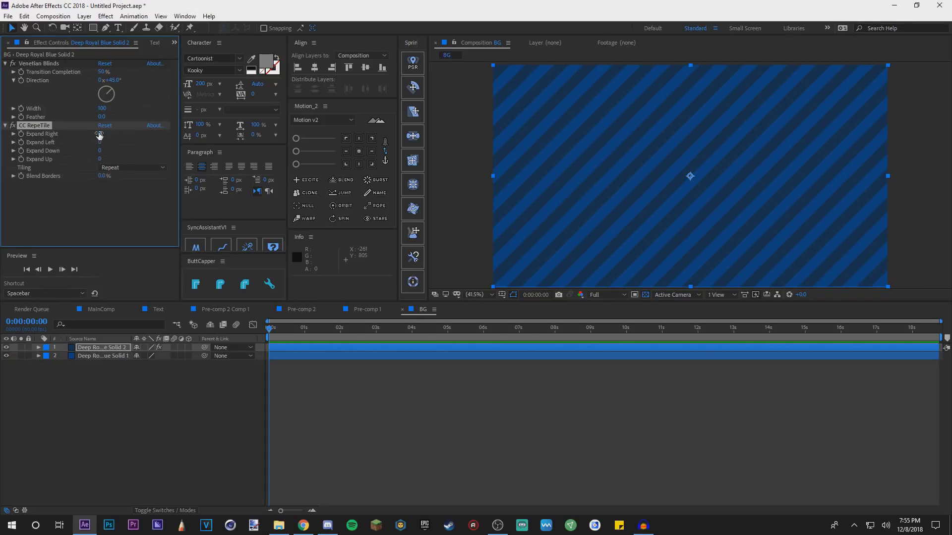
drag(101, 142, 861, 155)
drag(102, 142, 563, 141)
Shift the striped solid's Position to 1315, 540 to expose the tiling seam
click(121, 356)
click(119, 347)
key(p)
drag(140, 356, 316, 355)
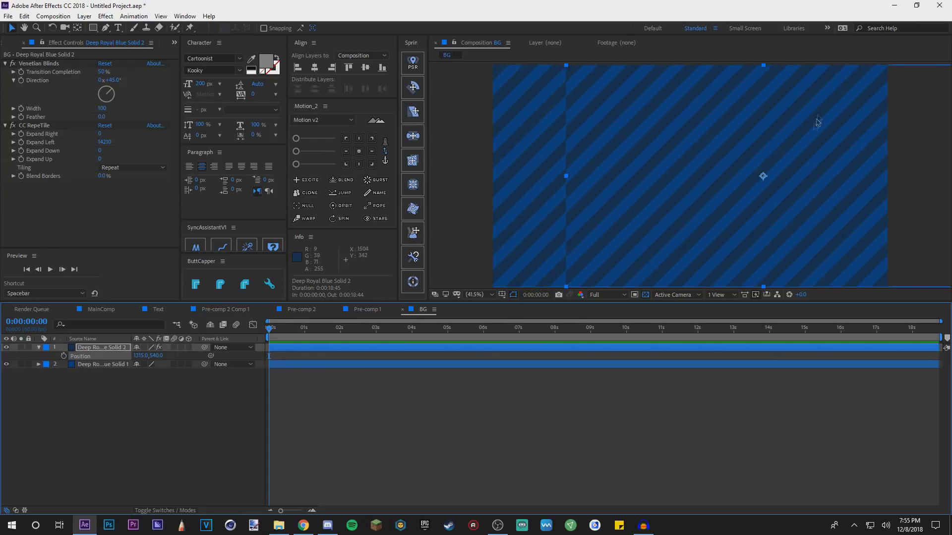
Set the Venetian Blinds Width to 97 so the stripes line up at the tile seam
key(period)
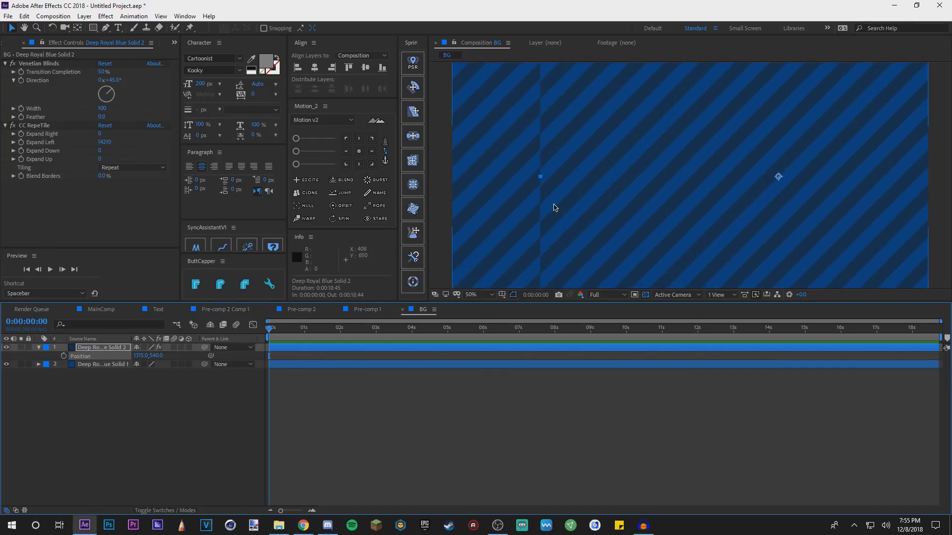
scroll(554, 207, up, 1)
key(space)
drag(552, 203, 858, 203)
scroll(708, 197, up, 2)
drag(709, 196, 693, 171)
key(v)
drag(103, 108, 89, 108)
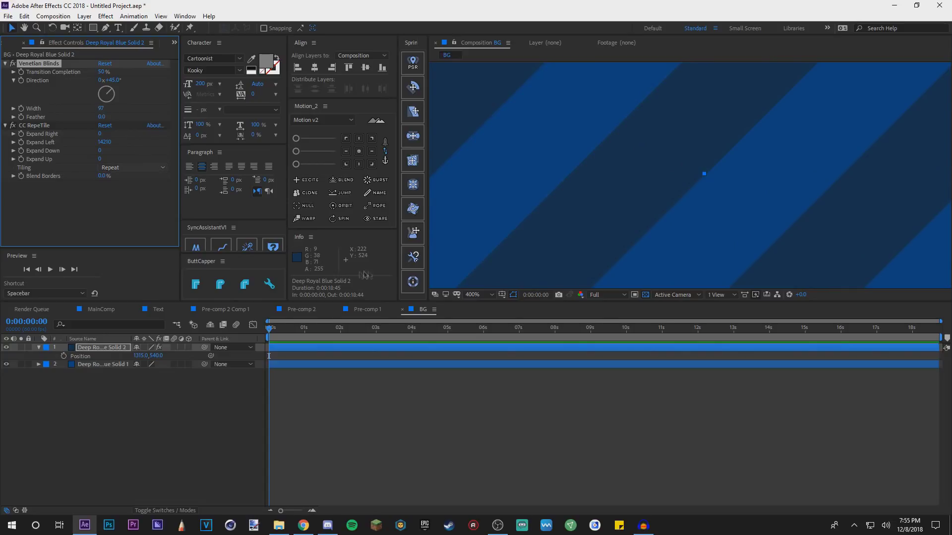
click(476, 294)
click(477, 315)
key(shift+slash)
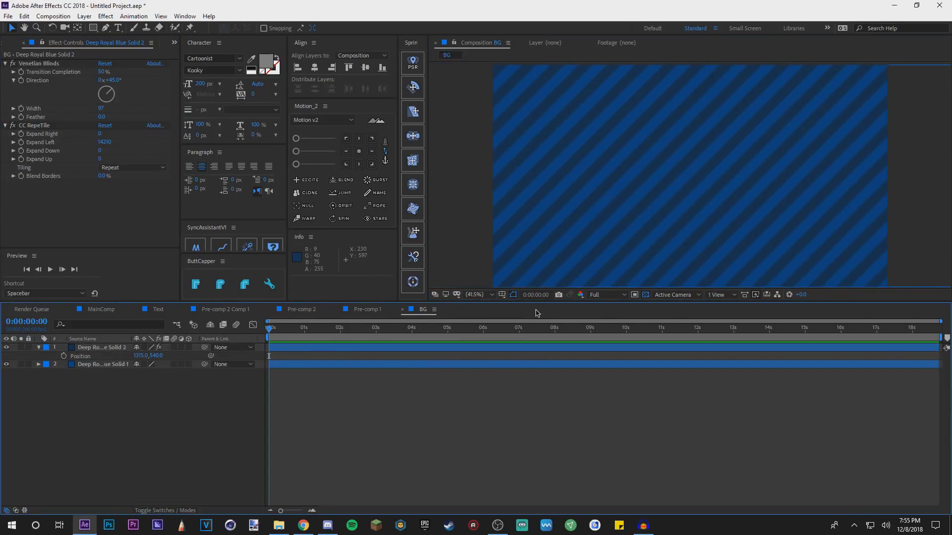
Animate the striped solid's Position from 960, 540 at the start to far right at the composition's end, and preview the motion
key(End)
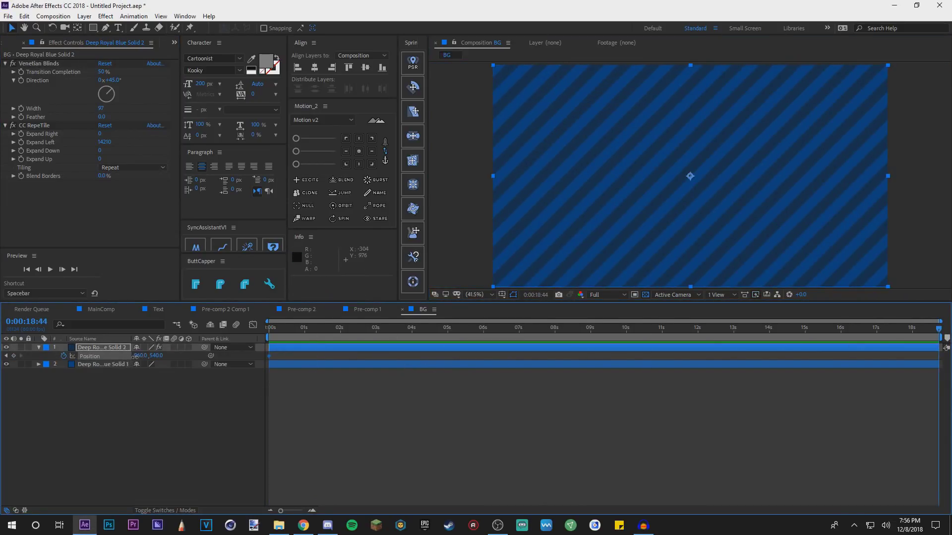
drag(135, 356, 838, 356)
key(Home)
key(space)
key(space)
key(u)
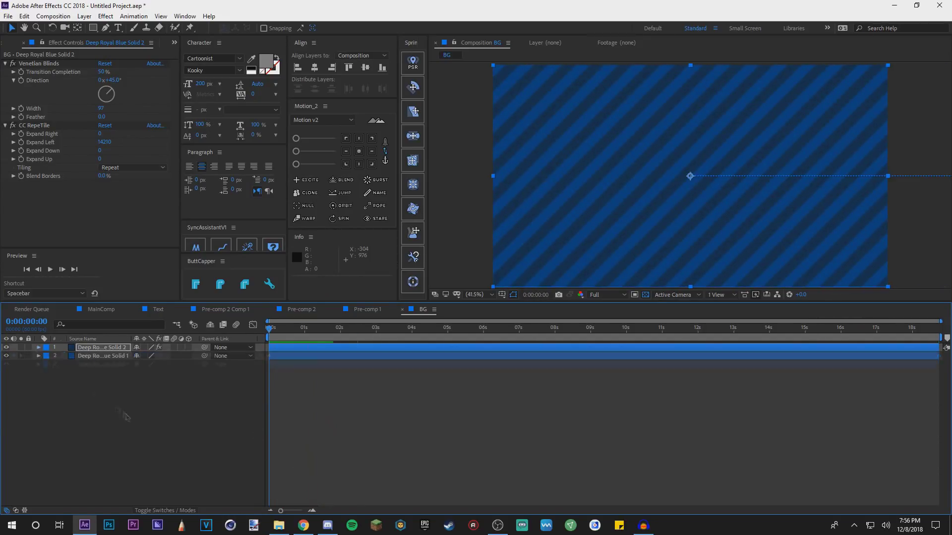
Add a full-size black solid at the top of the BG composition, with the time at the first frame
click(127, 418)
click(287, 329)
key(Home)
key(ctrl+shift+y)
click(113, 173)
key(Return)
key(Return)
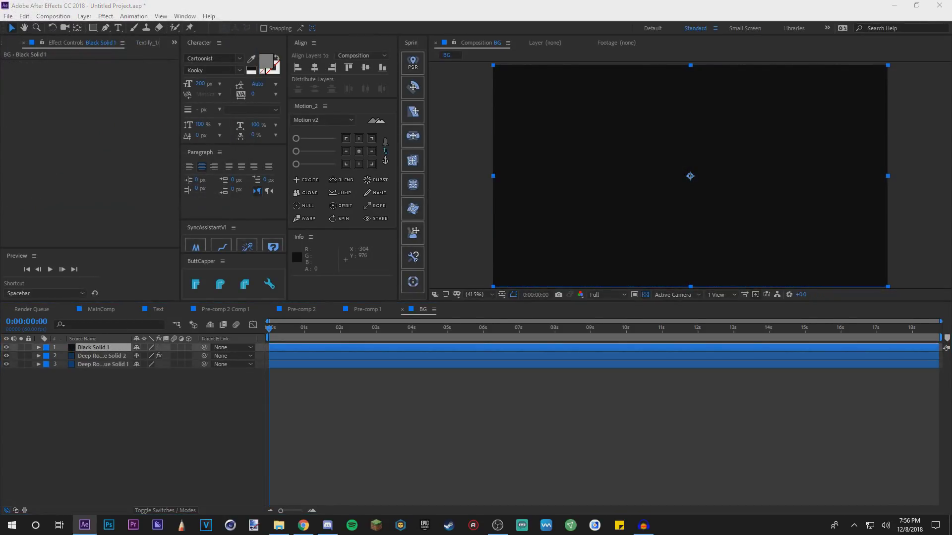
Apply Trapcode Particular to the black solid and set the emitter Position to 960, 1350, 0 below the frame
key(Return)
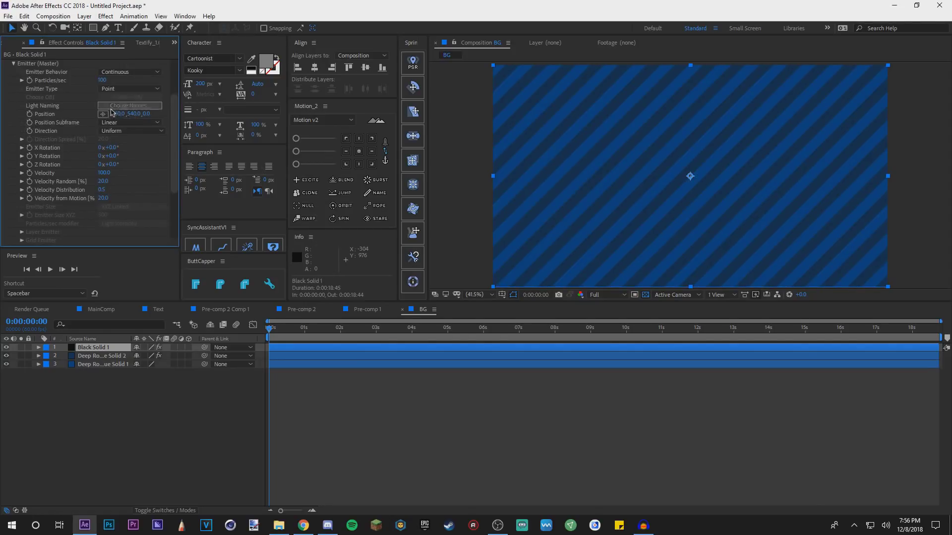
drag(133, 115, 199, 124)
scroll(754, 243, down, 3)
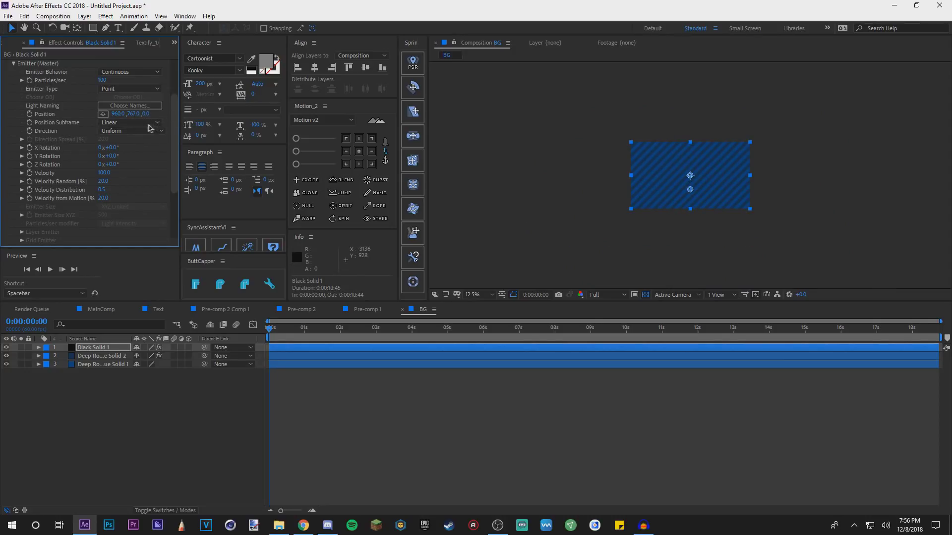
drag(133, 115, 404, 133)
click(135, 114)
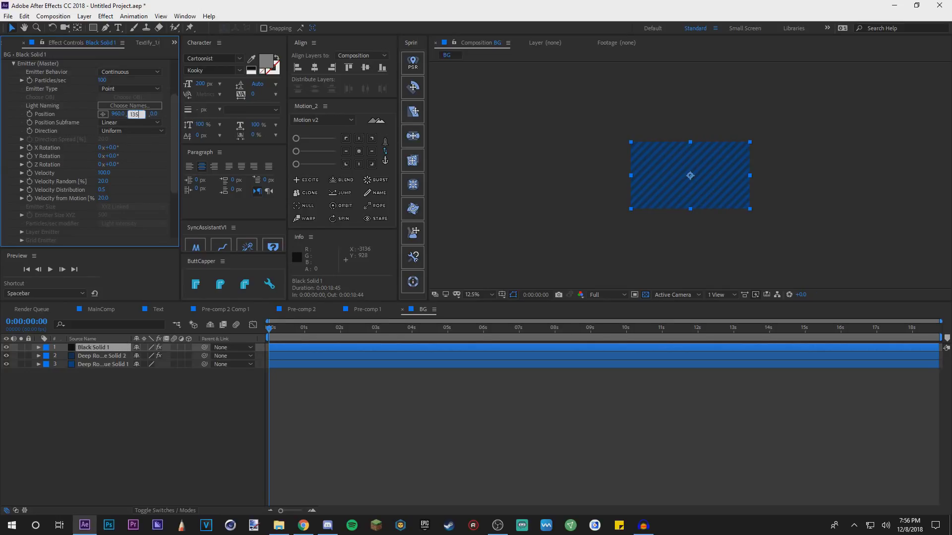
key(Return)
click(137, 114)
text(1350)
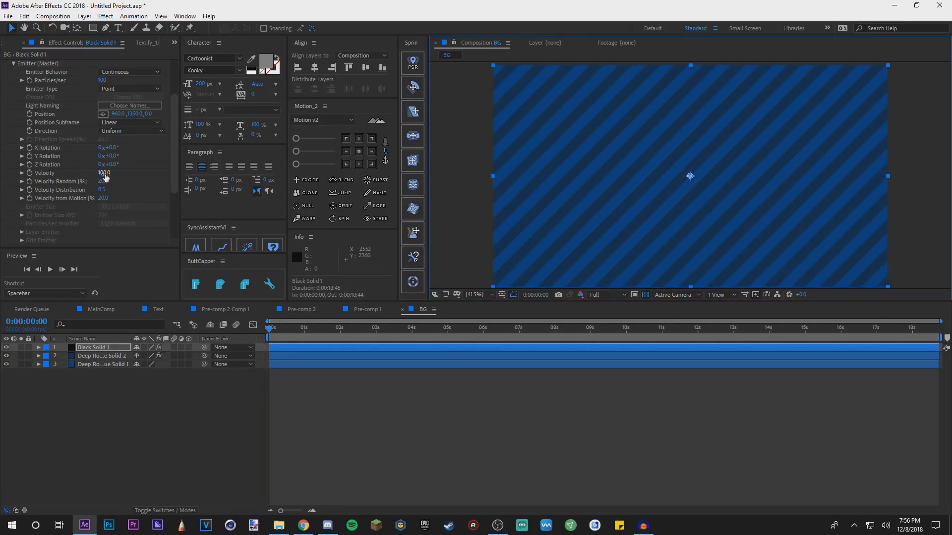
Set the particle emitter's Velocity to 1000
click(103, 174)
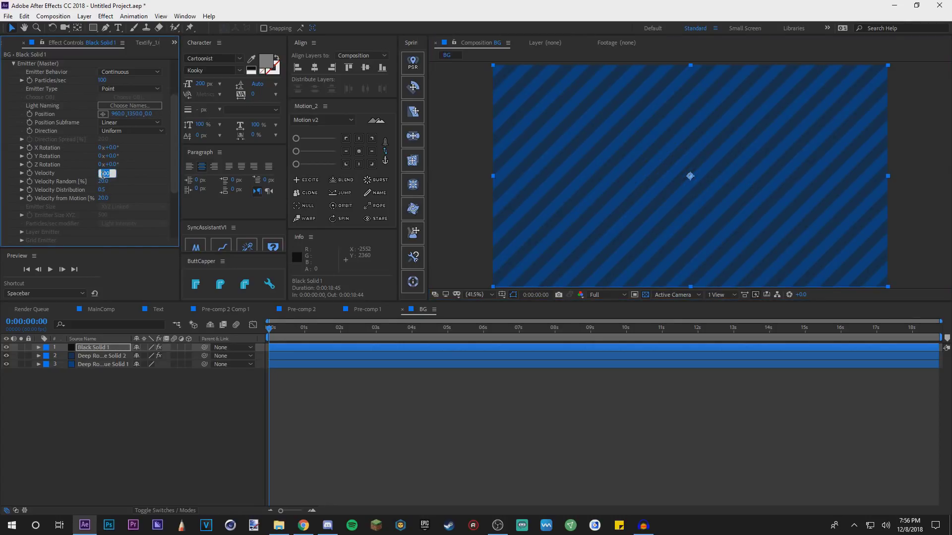
text(1000)
key(Return)
Set the particles' Sphere Feather to 0, Size to 100 and Size Random to 50%
scroll(124, 198, down, 5)
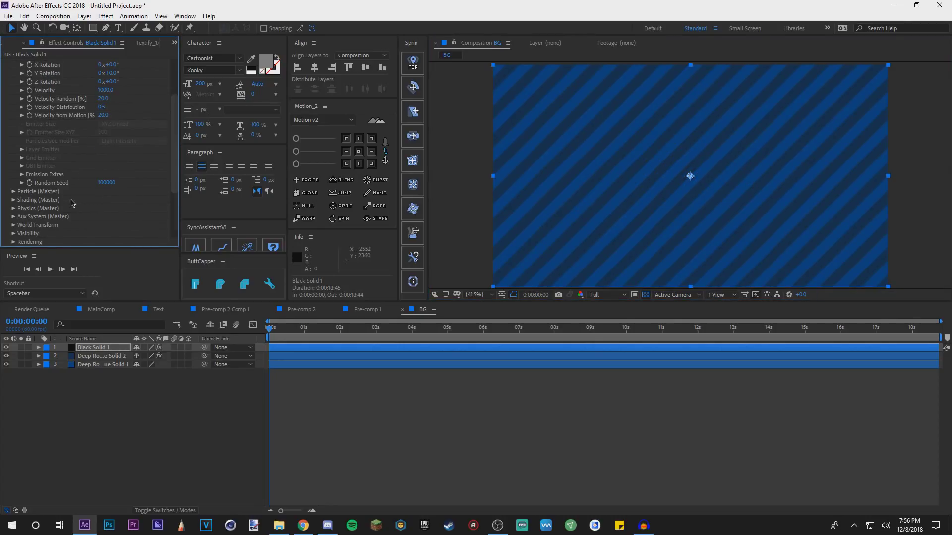
scroll(142, 217, down, 3)
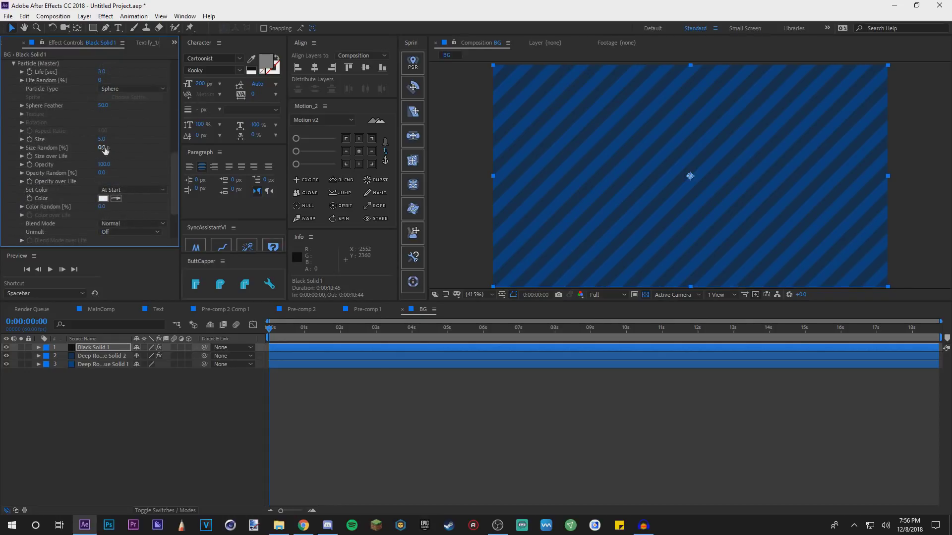
click(102, 106)
text(0)
key(Return)
click(101, 139)
text(100)
click(111, 148)
text(50)
key(Return)
Set the particles' Set Color option to Random from Gradient
click(131, 191)
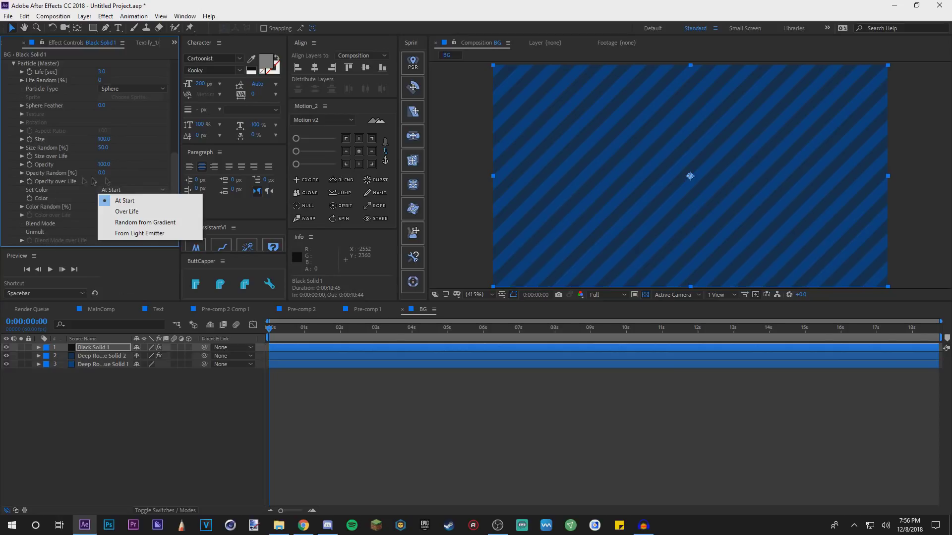
click(140, 223)
click(129, 192)
click(136, 172)
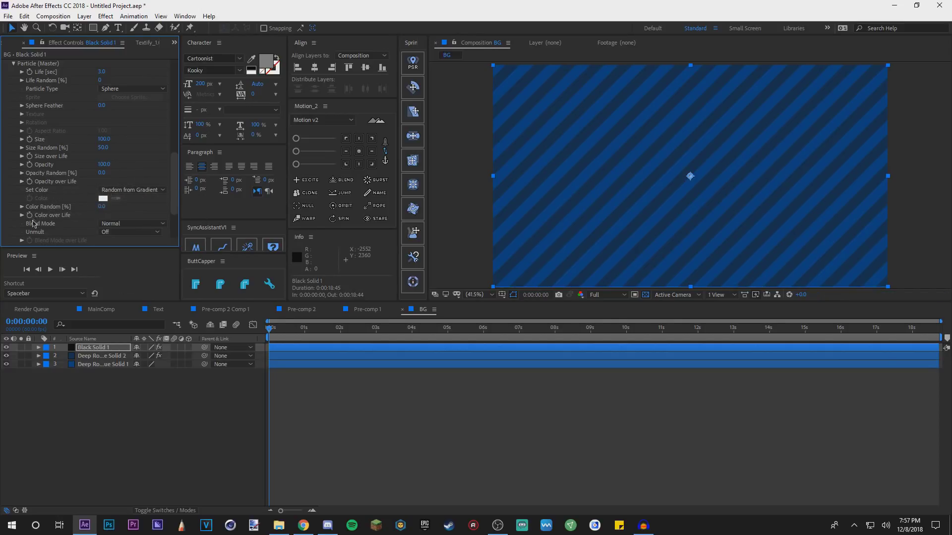
Apply the white-cyan-blue preset to the Color over Life ramp and place its cyan stop near the middle
click(21, 215)
scroll(22, 216, down, 3)
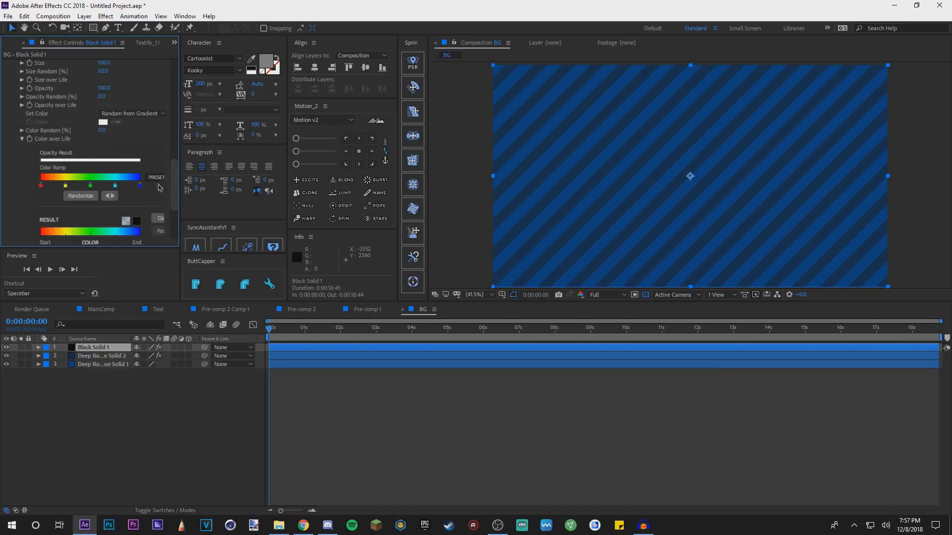
mouse_move(159, 209)
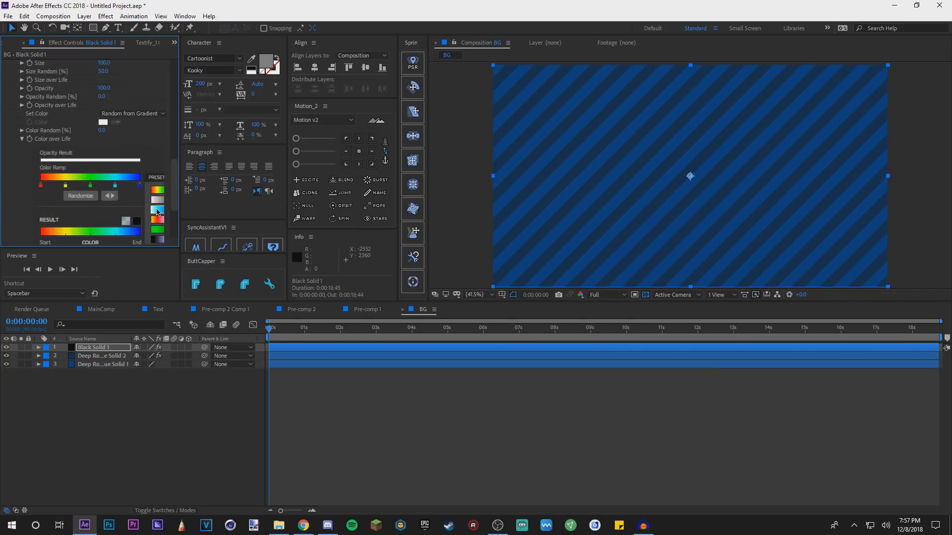
click(64, 187)
drag(78, 187, 92, 187)
Recolor the Color over Life ramp's middle stop to a medium blue and its end stop to dark grey 262626
double_click(88, 187)
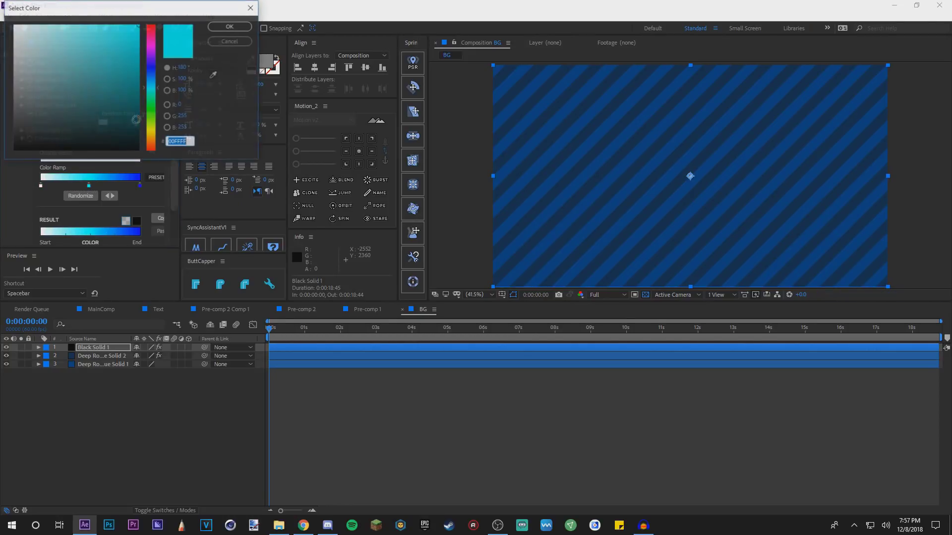
click(220, 27)
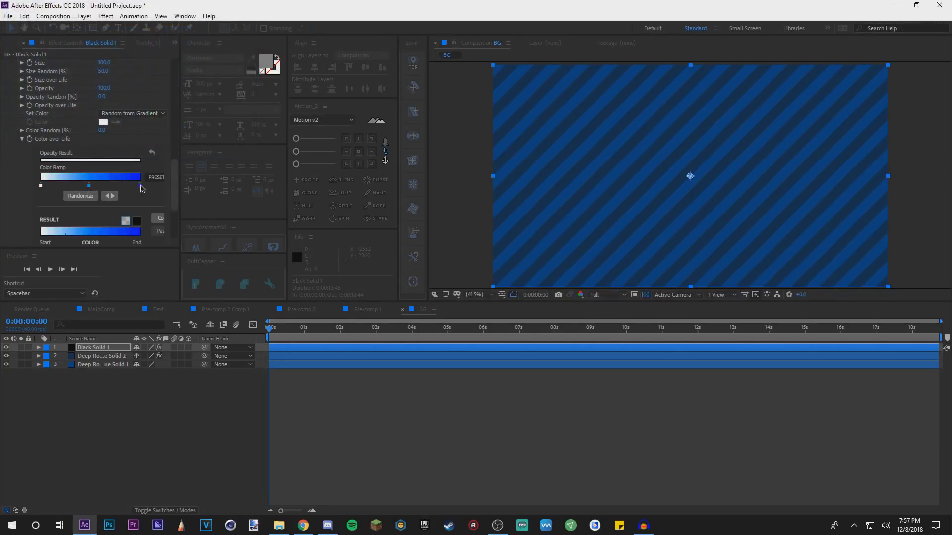
double_click(140, 186)
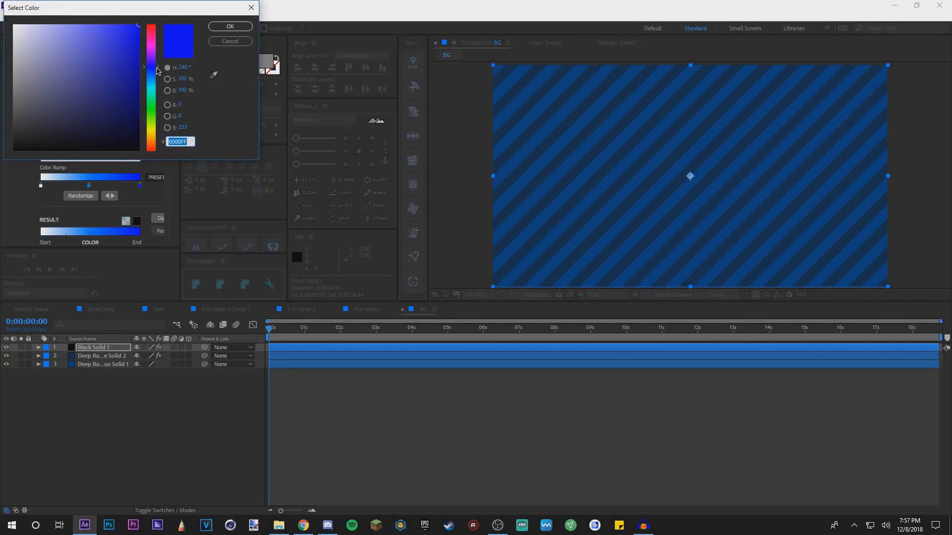
click(13, 137)
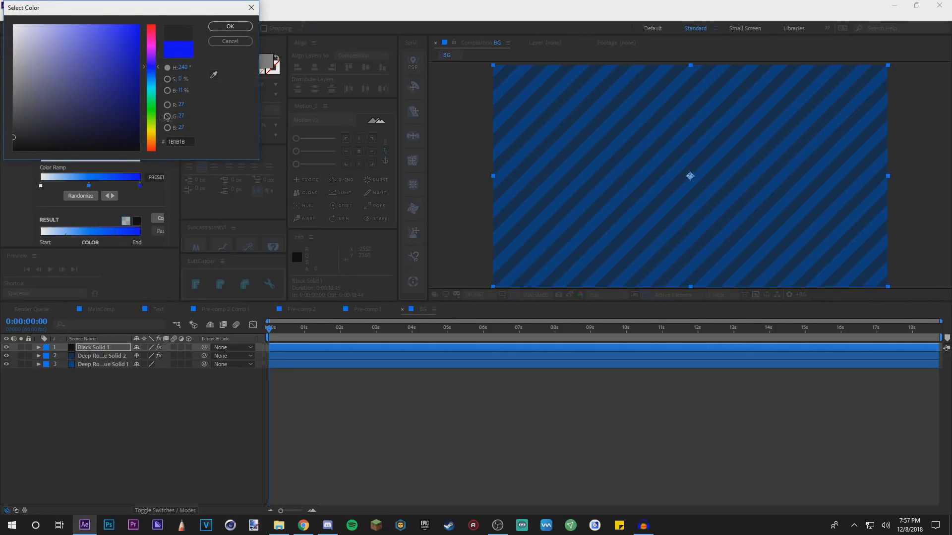
click(182, 90)
text(15)
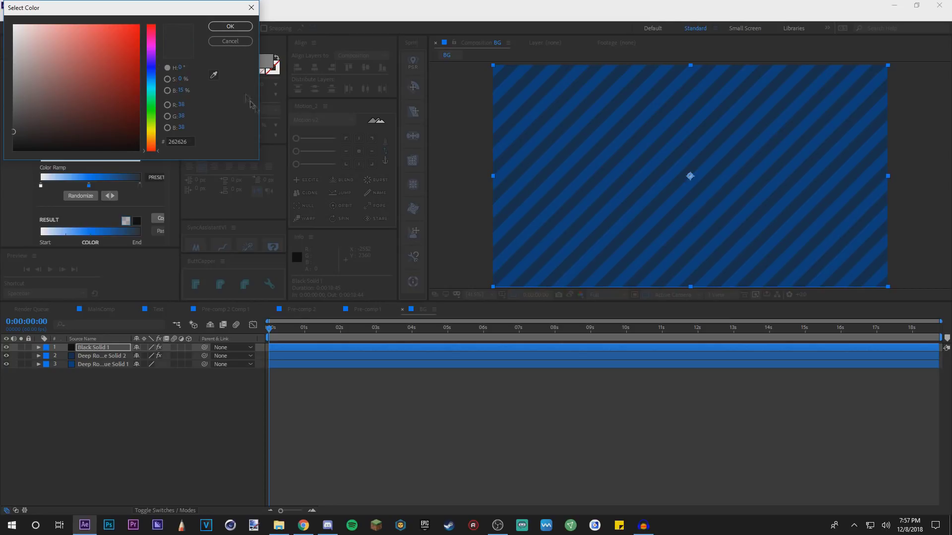
click(230, 27)
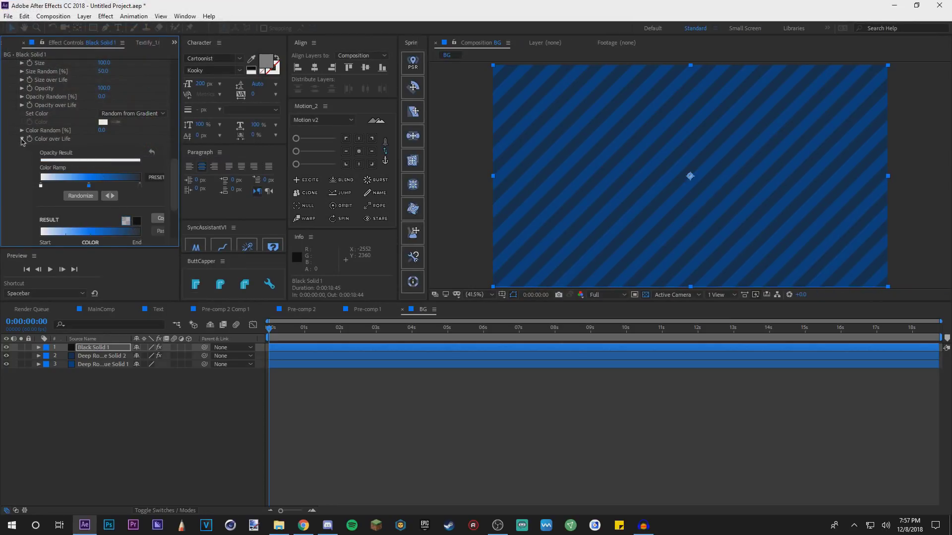
Pre-compose the particle solid and duplicate the resulting layer
key(ctrl+shift+c)
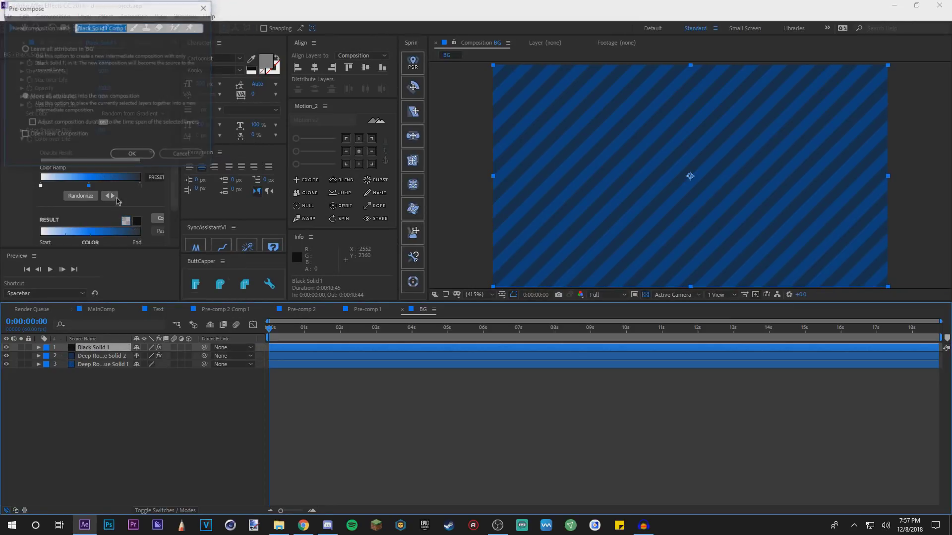
click(132, 154)
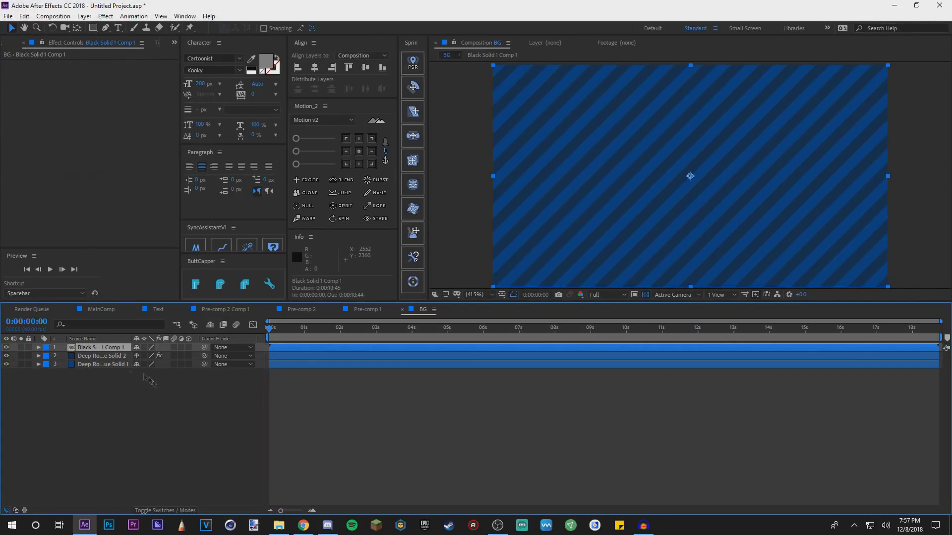
key(ctrl+d)
Offset the lower particle copy diagonally down and right to position 972, 552
click(99, 357)
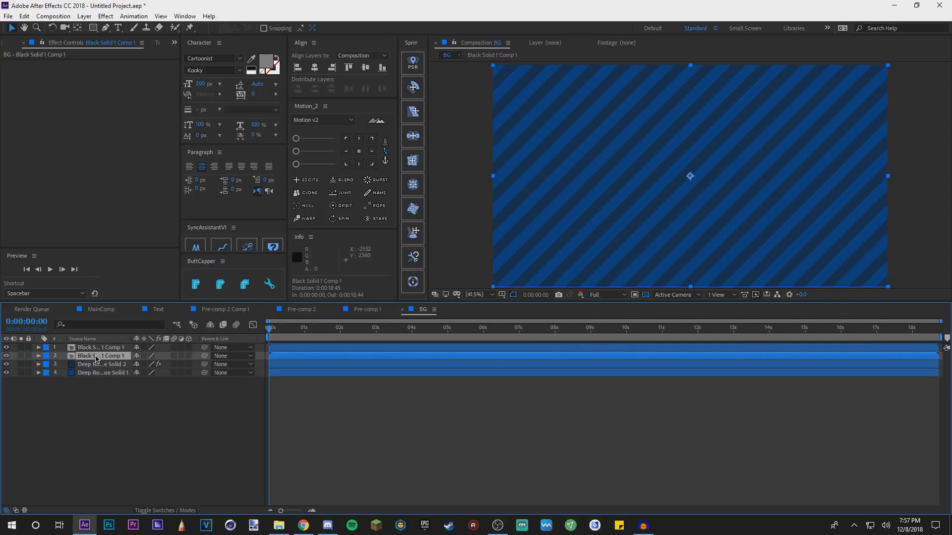
key(Return)
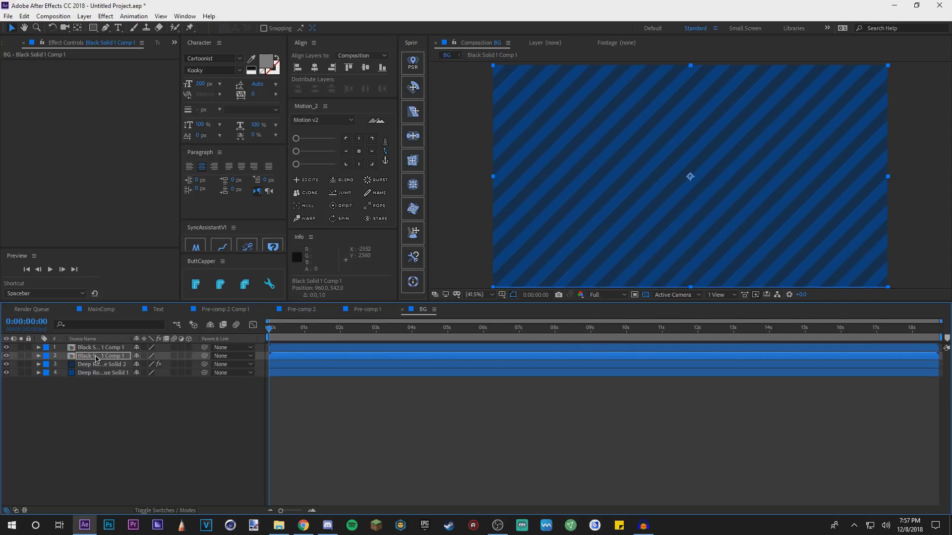
key(Right)
key(Right)
key(Down)
key(Down)
key(Right)
key(Right)
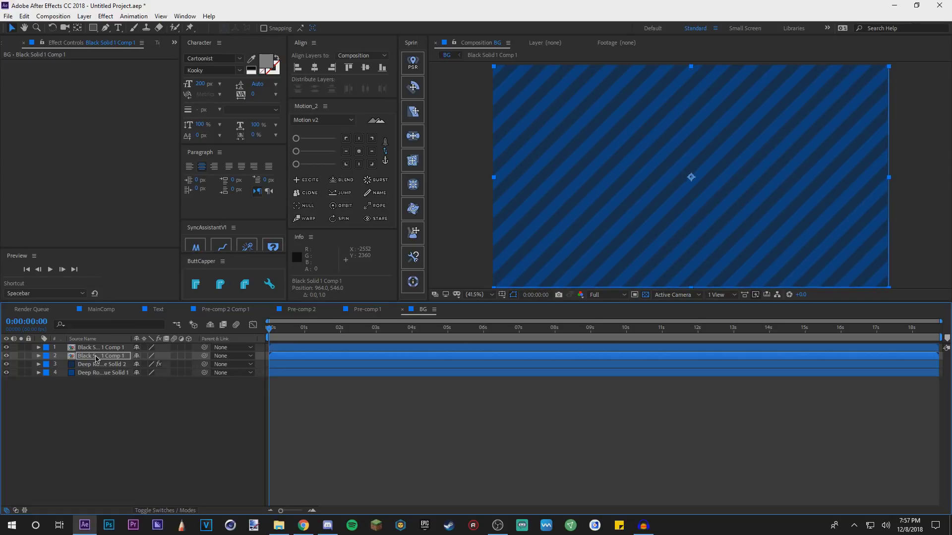
key(Down)
key(Down)
key(Right)
key(Right)
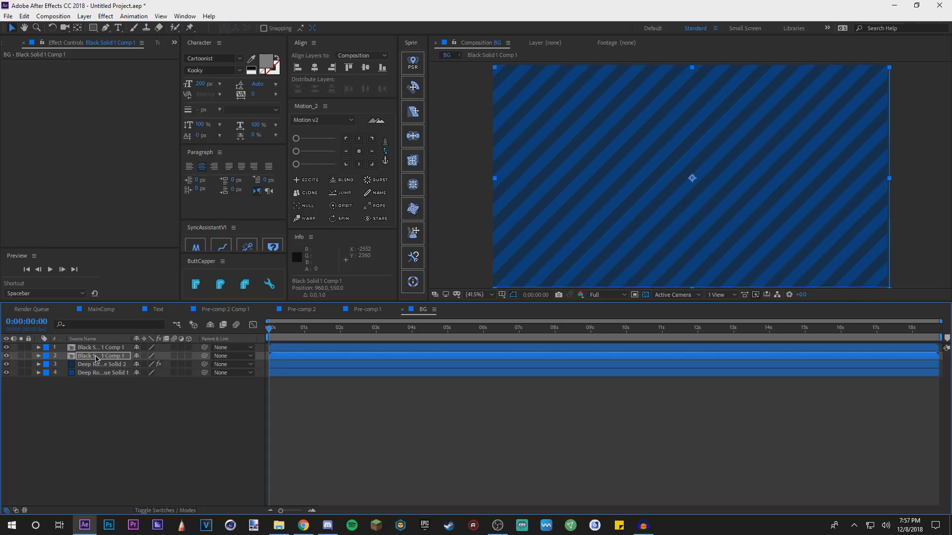
key(Right)
key(Right)
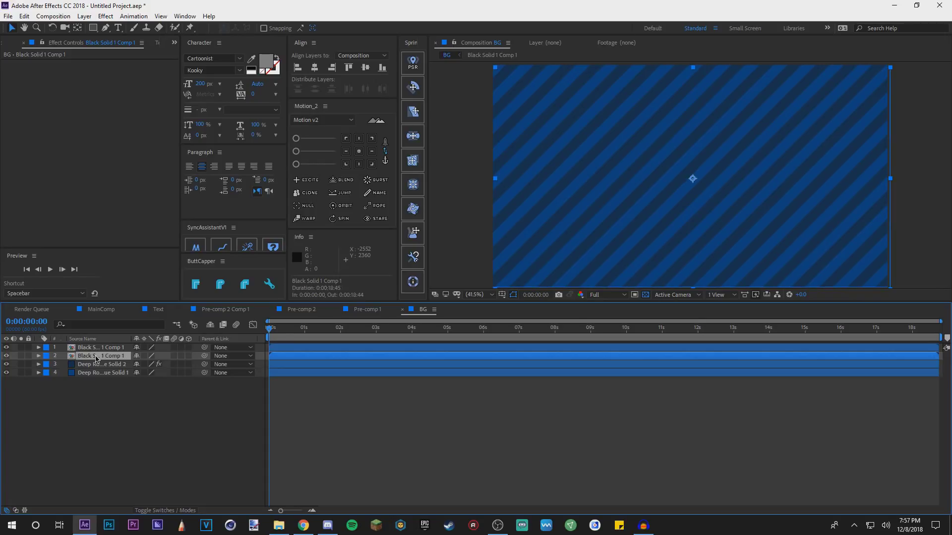
key(p)
click(176, 418)
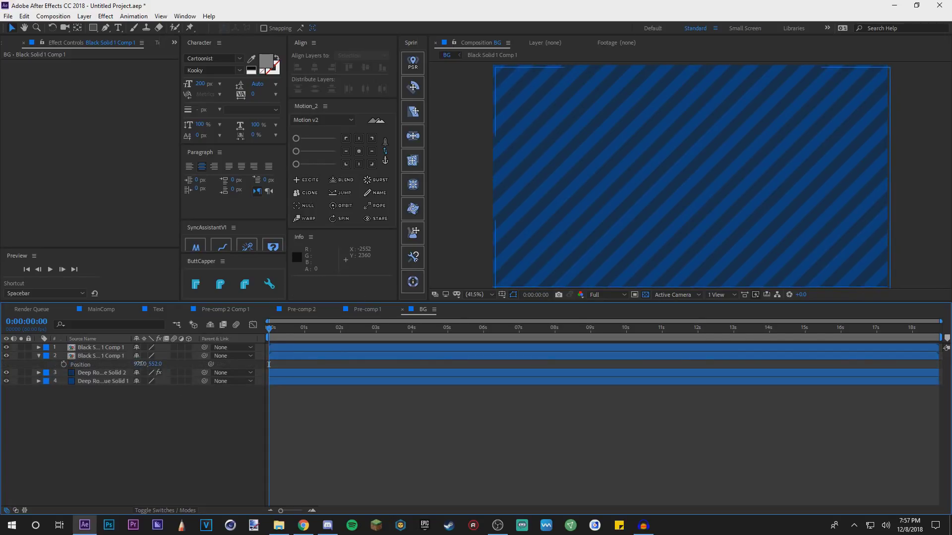
Apply Hue/Saturation to the lower particle copy and set Master Lightness to -25
click(85, 366)
key(Return)
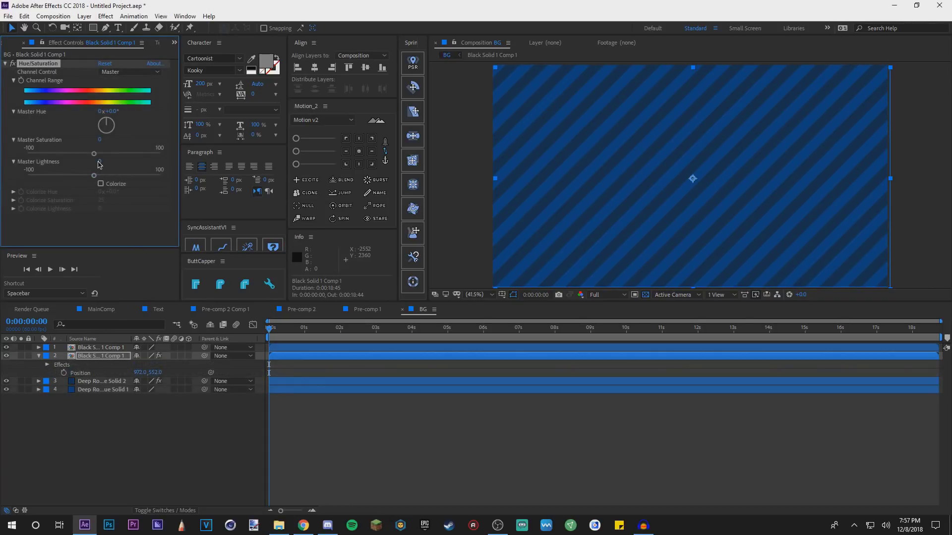
click(98, 162)
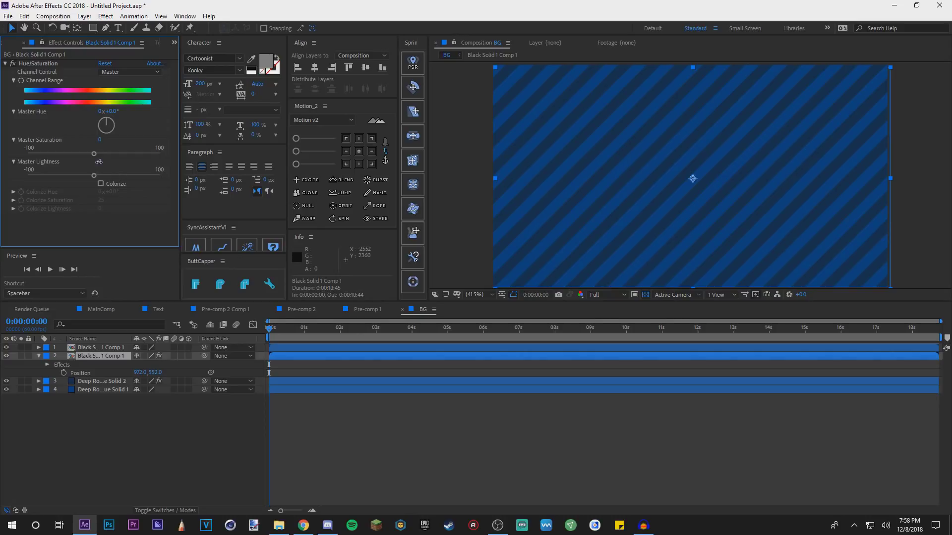
click(100, 162)
key(Return)
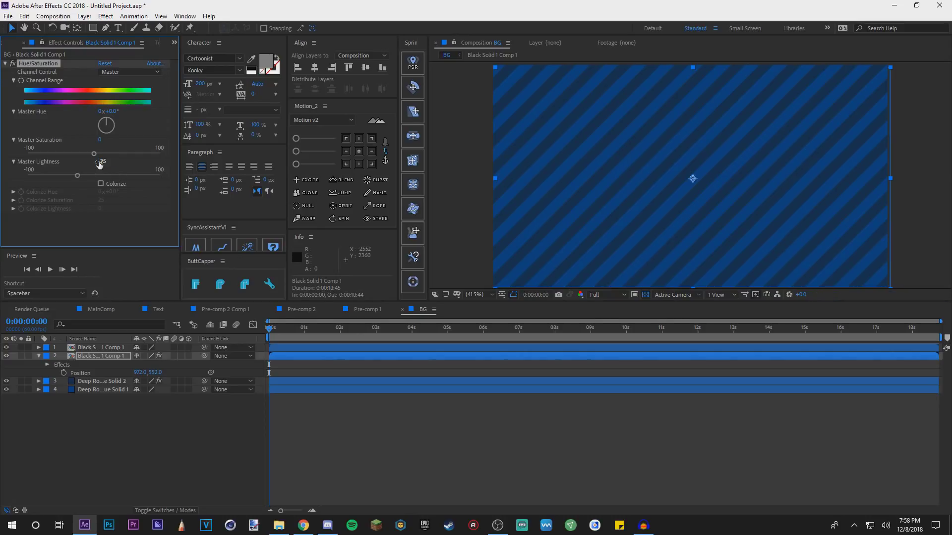
key(e)
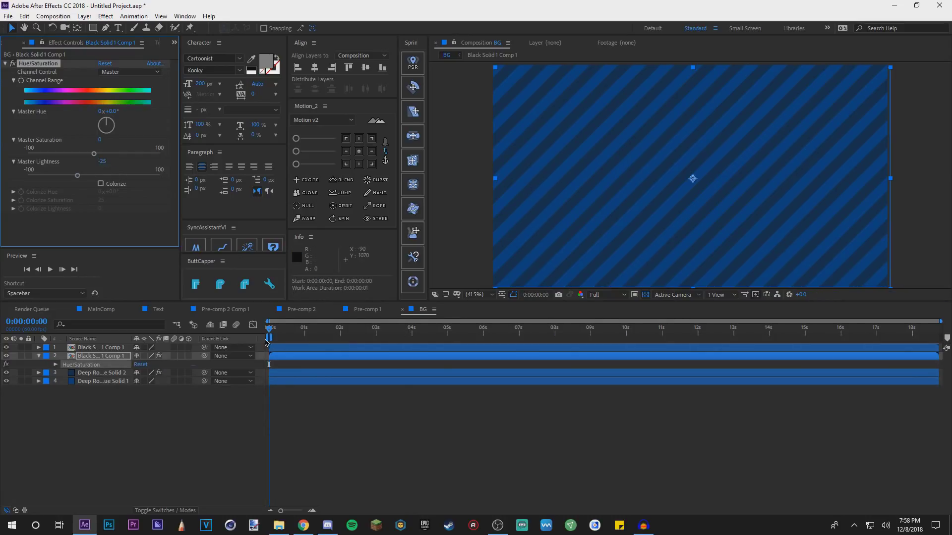
Apply Venetian Blinds to the lower particle copy with Transition Completion 50% and Direction 45°
click(84, 357)
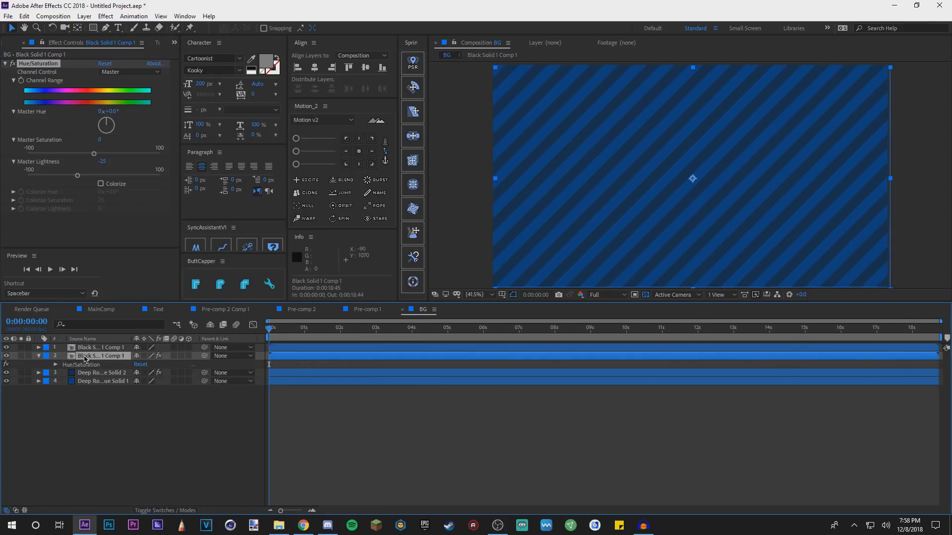
key(Return)
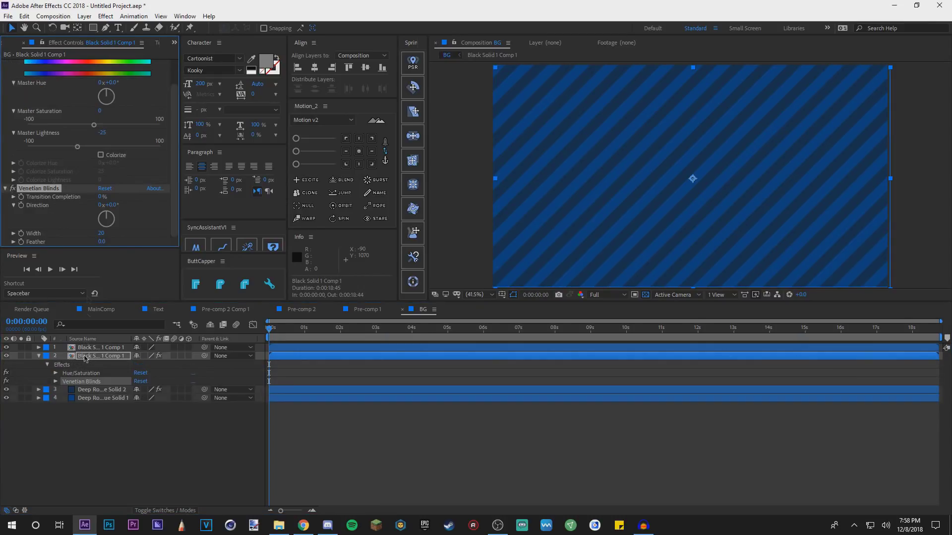
click(101, 198)
text(50)
key(Tab)
key(Return)
Examine the striped shadows behind the particles up close at 0:00:01:40
click(329, 332)
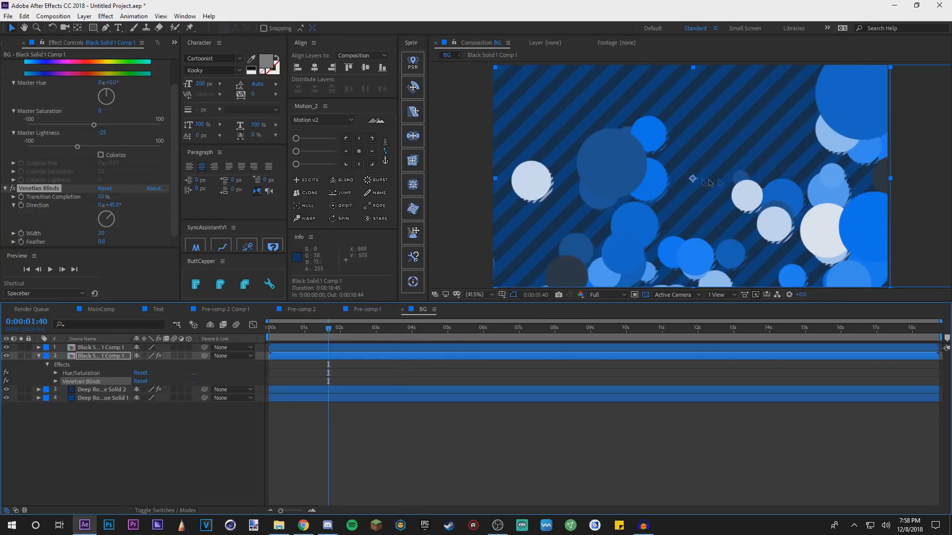
scroll(538, 197, up, 2)
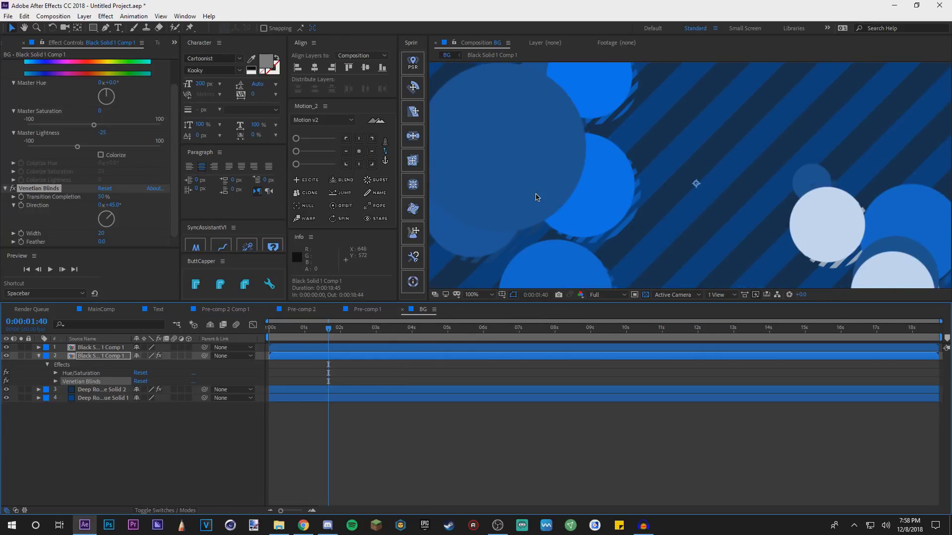
key(space)
drag(545, 197, 792, 202)
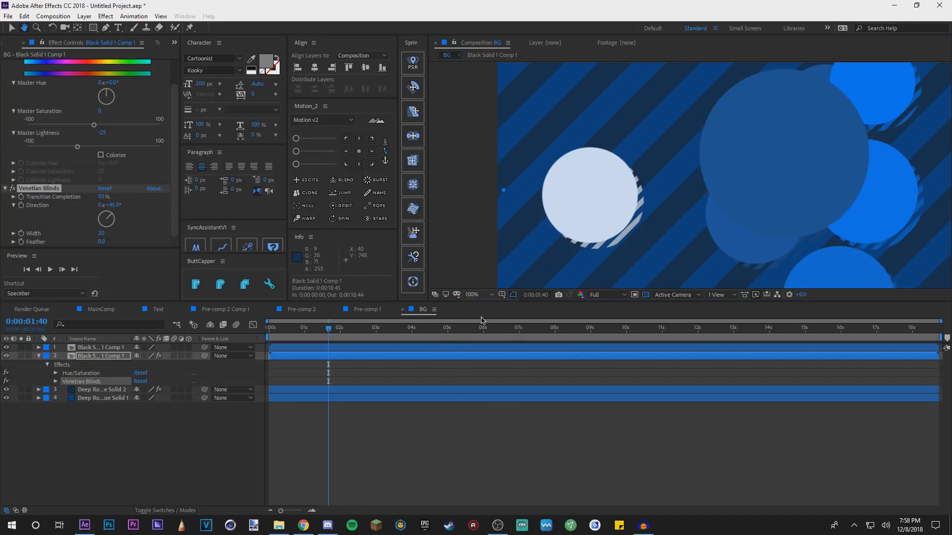
key(shift+slash)
click(97, 483)
key(v)
Pre-compose the two particle layers together
click(38, 356)
click(76, 357)
shift+click(82, 347)
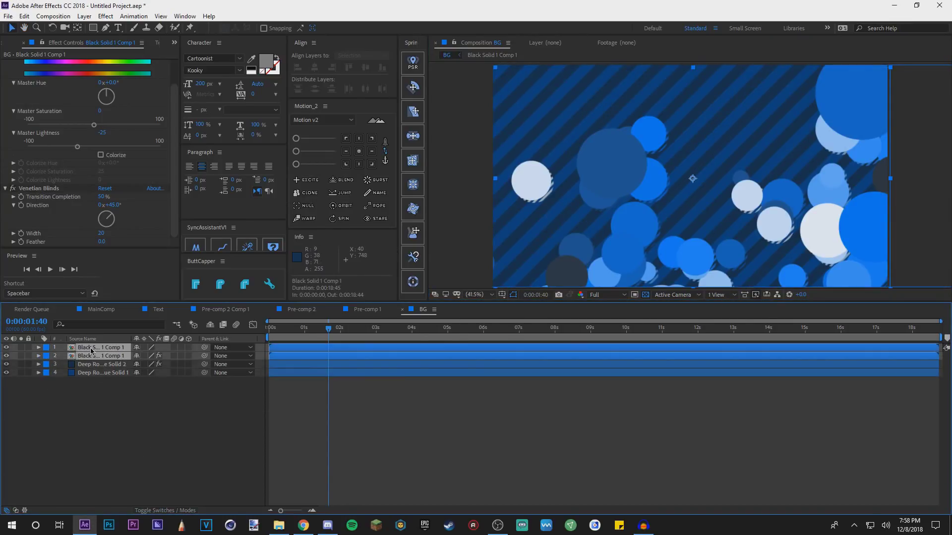
key(ctrl+shift+c)
key(Return)
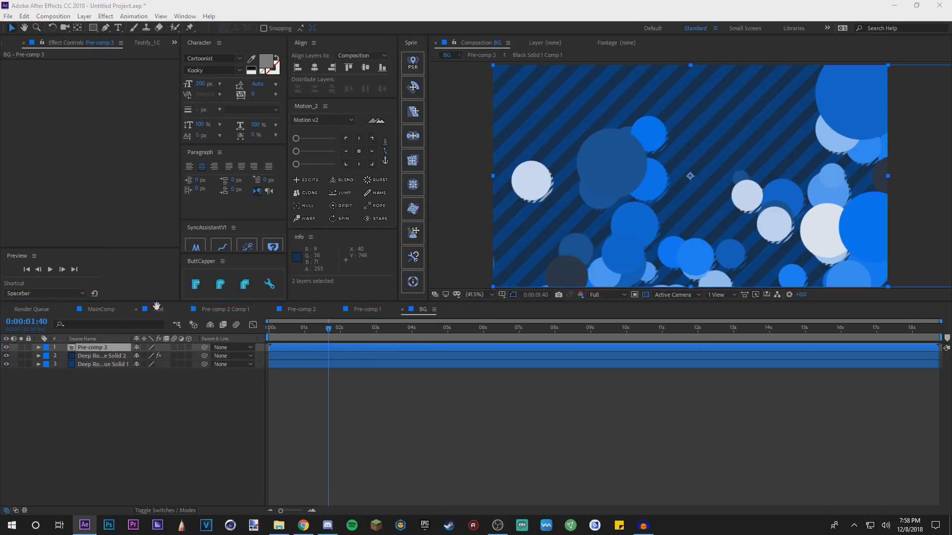
Apply a Drop Shadow to the combined particle layer with Opacity 25% and Distance 10
key(Return)
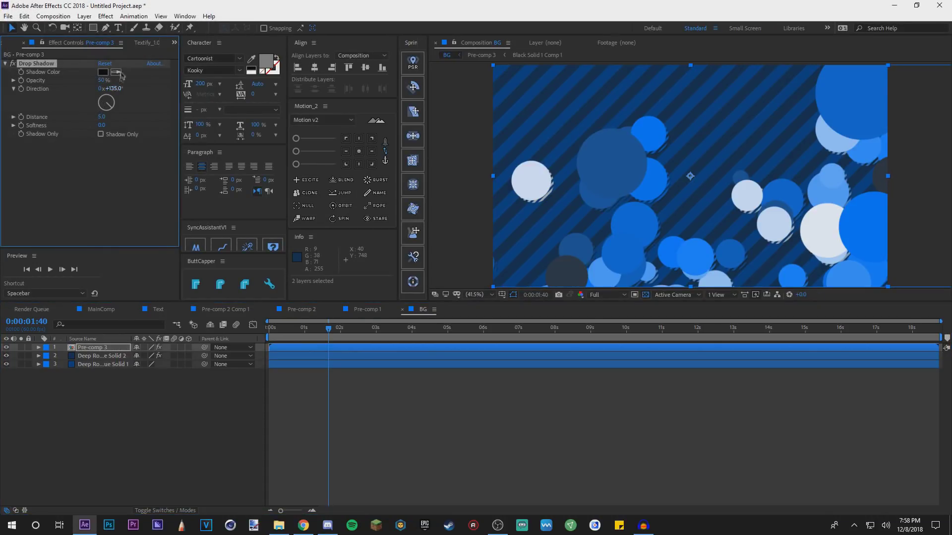
click(101, 80)
text(25)
key(Return)
click(101, 117)
text(10)
key(Return)
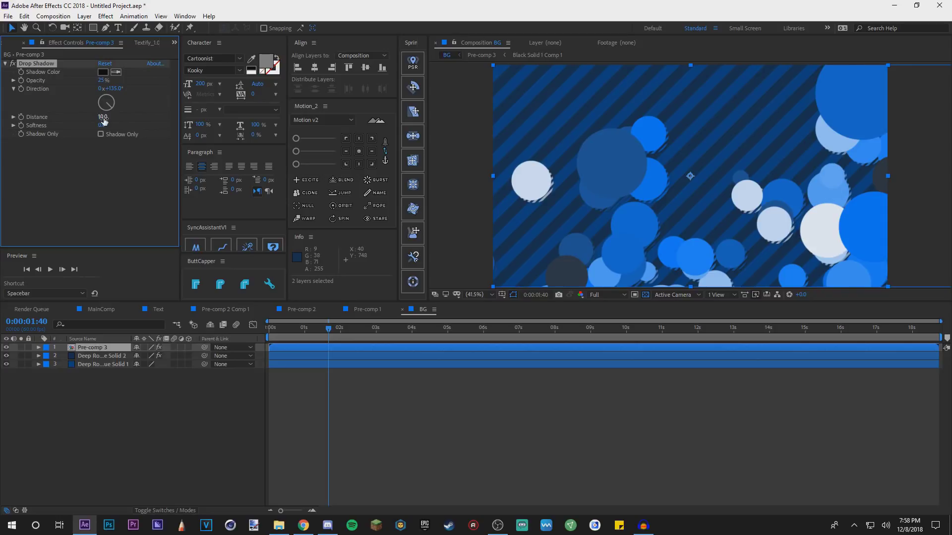
Pre-compose the shadowed particle layer and enable time remapping with its first keyframe at 0:00:02:00
key(ctrl+shift+c)
key(Return)
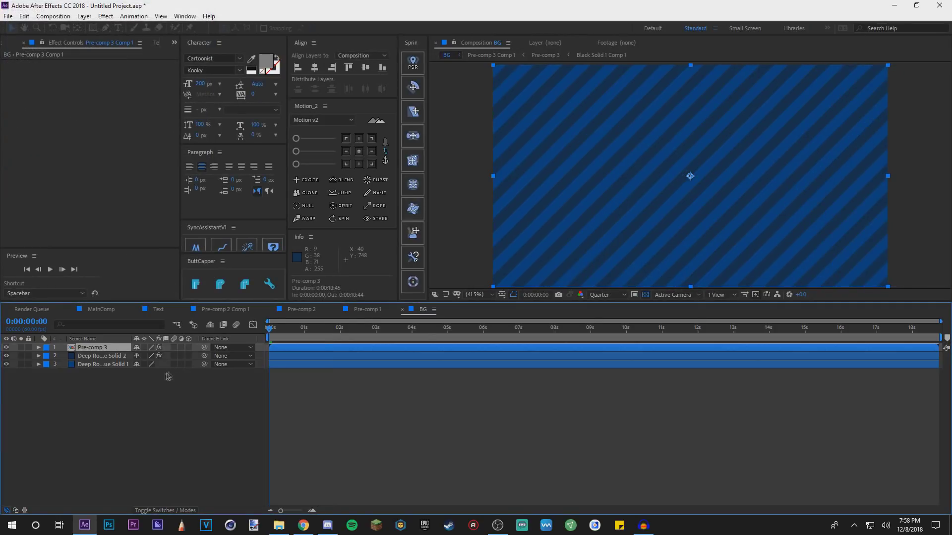
key(ctrl+alt+t)
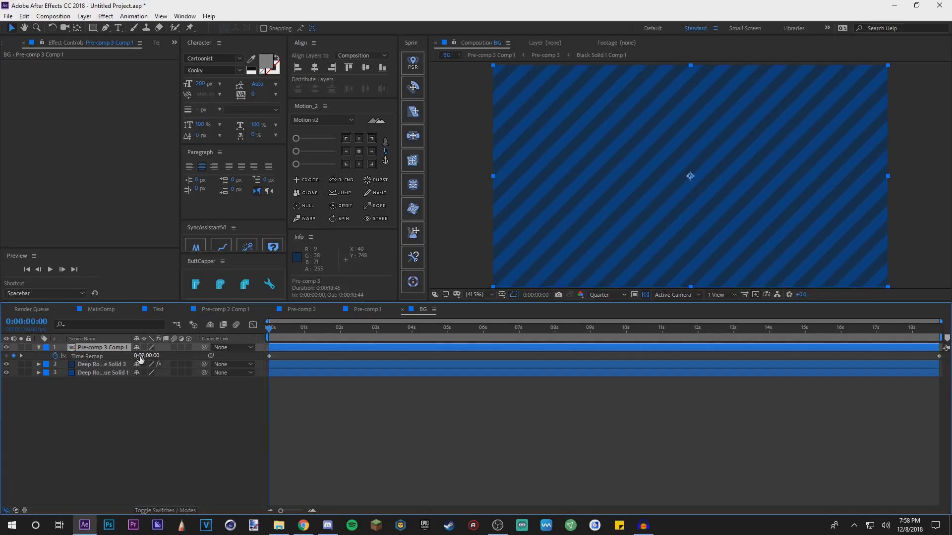
drag(140, 358, 707, 337)
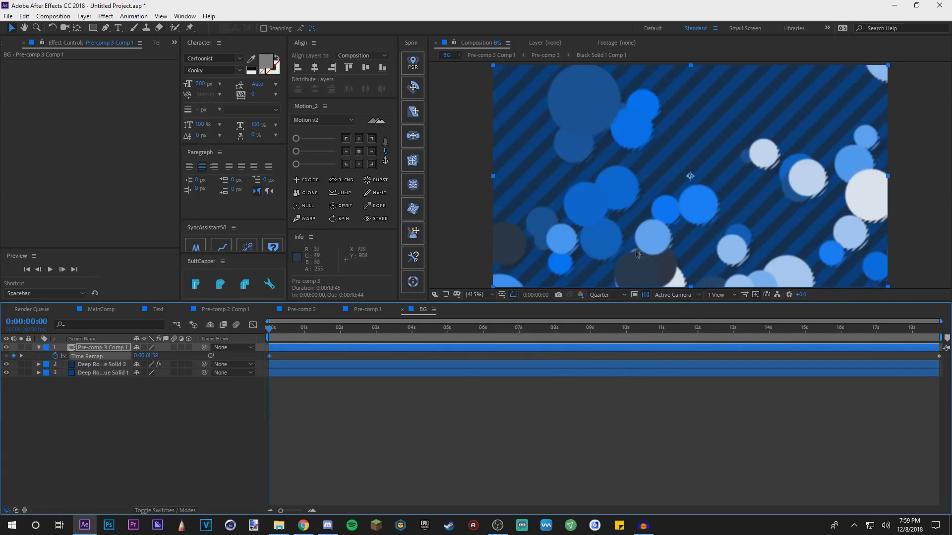
click(110, 383)
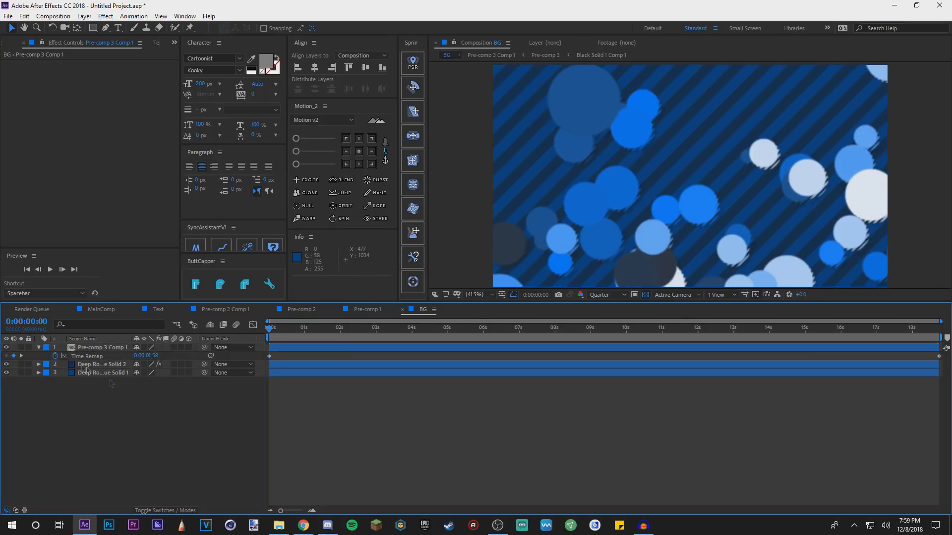
click(146, 356)
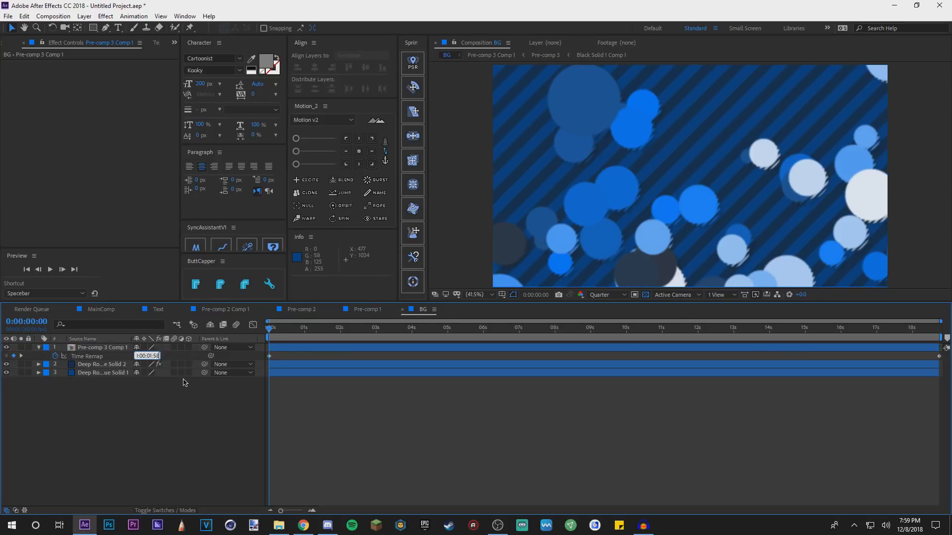
key(Return)
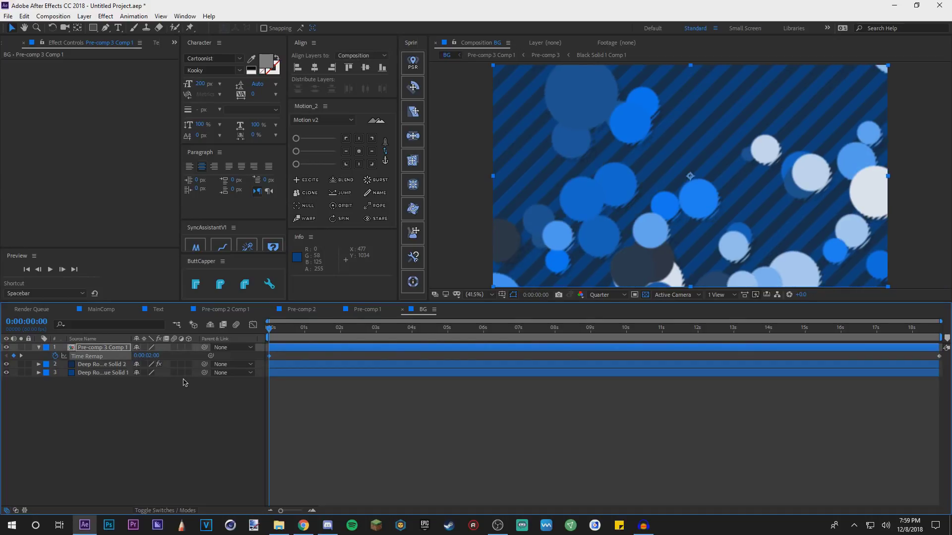
click(39, 347)
Choose the Pen tool and set new shapes to no fill with a white stroke
click(92, 27)
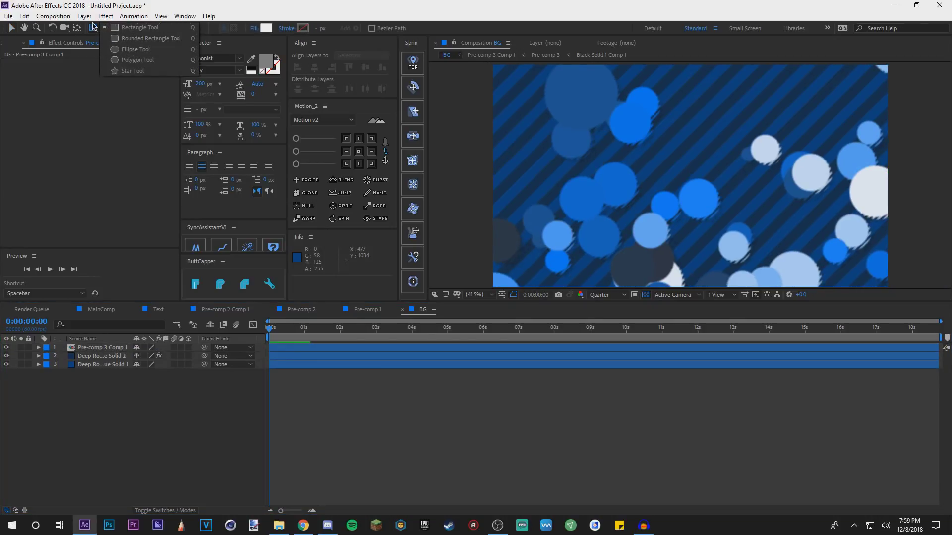
click(119, 36)
click(106, 378)
click(106, 28)
click(255, 28)
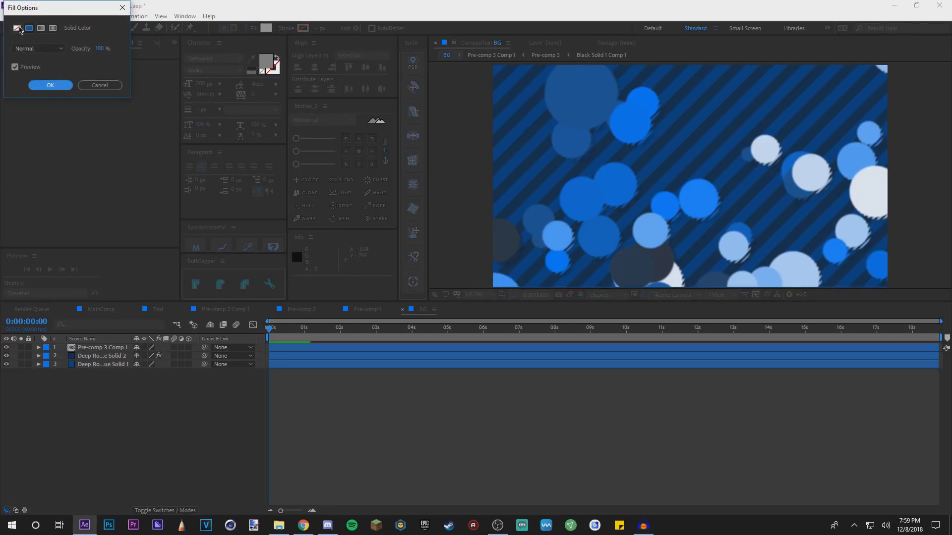
click(50, 85)
click(302, 28)
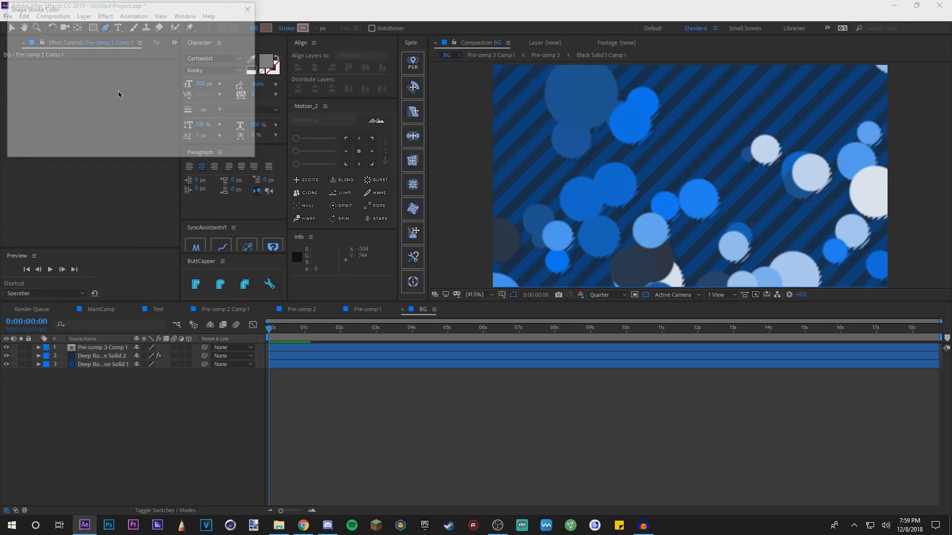
click(230, 25)
Draw a straight line rising diagonally across the composition past both side edges, with a stroke width of 100 px
scroll(817, 261, down, 3)
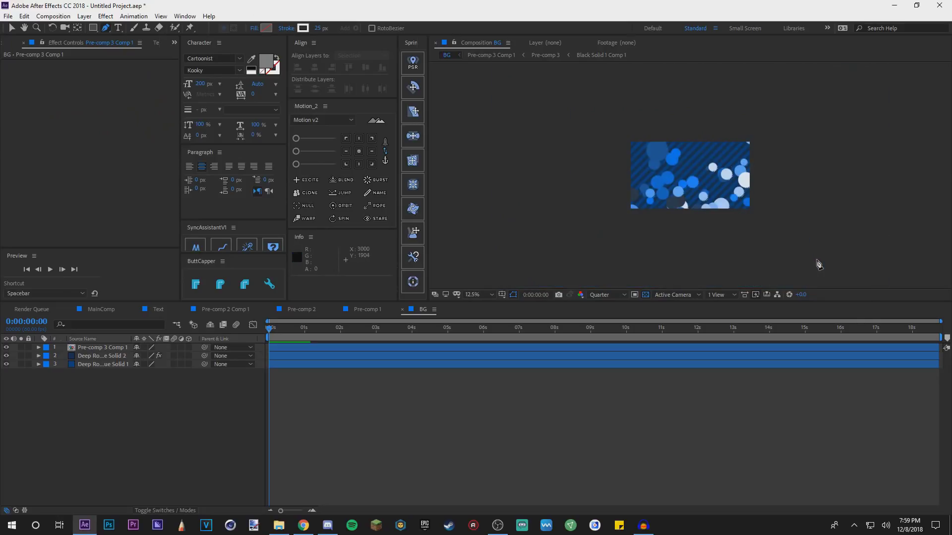
scroll(730, 245, up, 1)
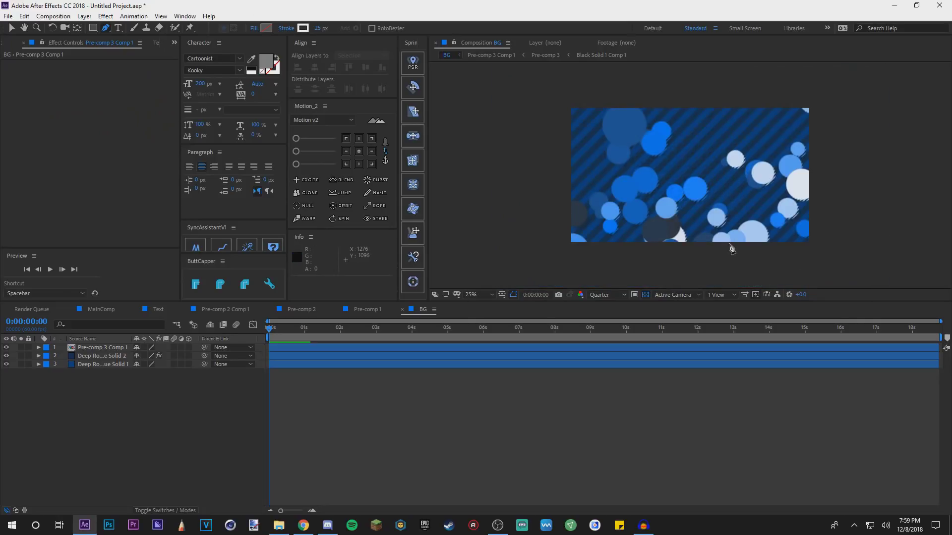
click(541, 230)
click(840, 142)
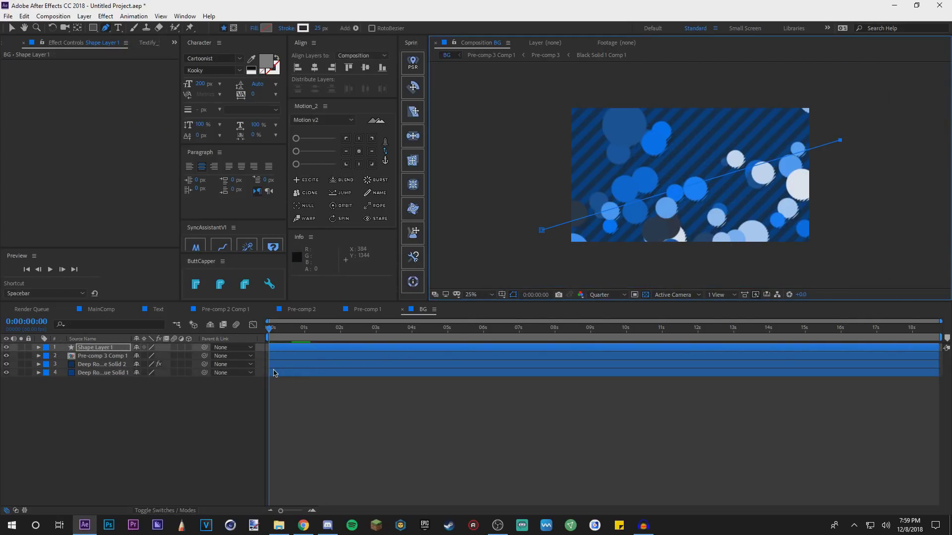
click(318, 28)
text(100)
key(Return)
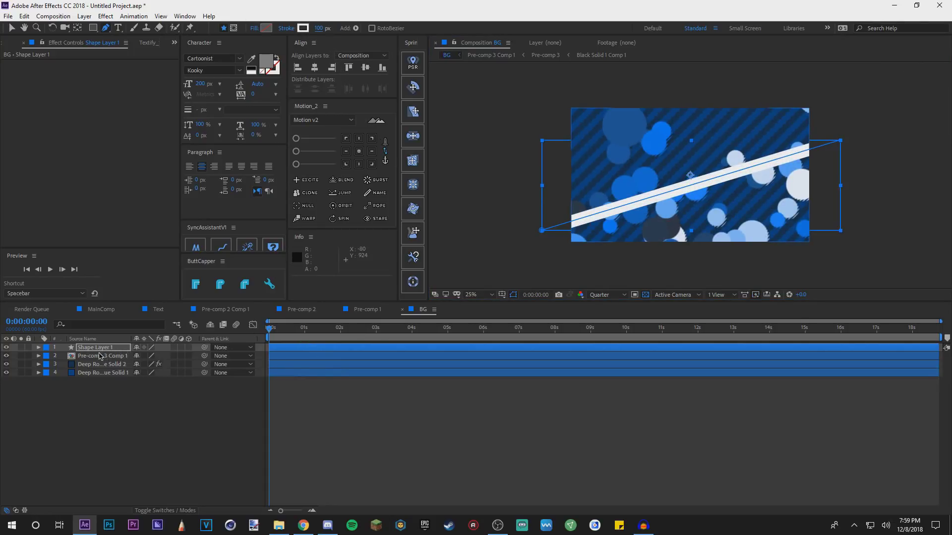
Duplicate the diagonal line, move the copy just above the original and set its stroke width to 50 px
click(99, 351)
key(ctrl+d)
key(v)
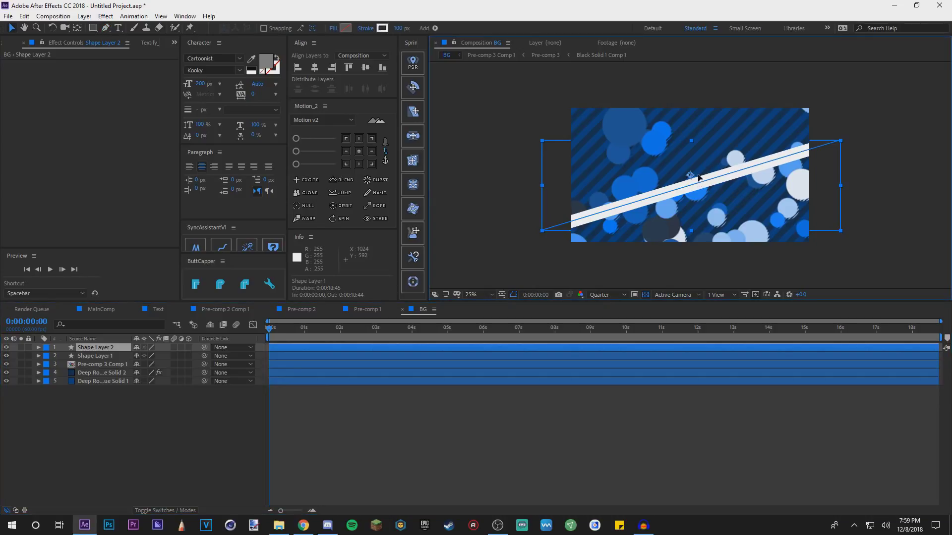
drag(699, 183, 698, 172)
click(400, 27)
text(50)
key(Return)
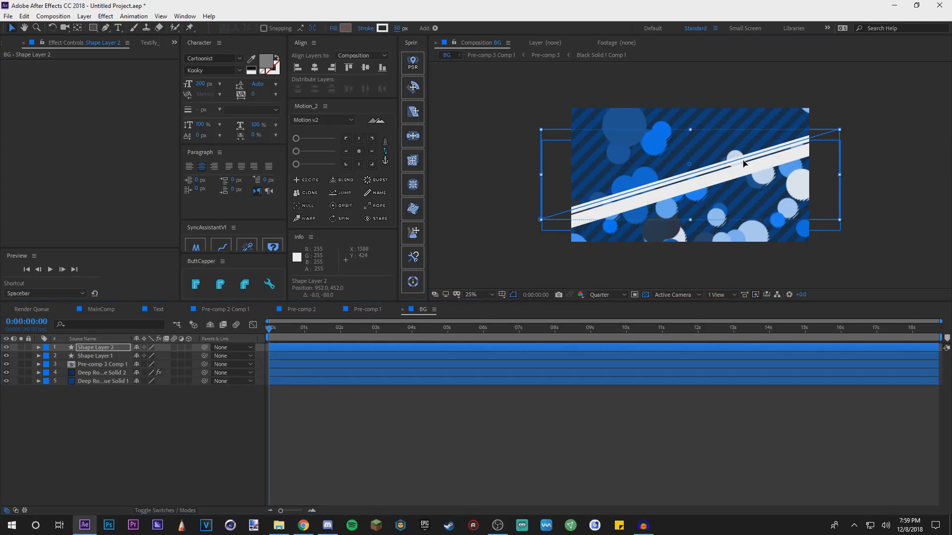
Duplicate the 50 px stripe, move the copy above it and set its stroke width to 200 px
key(ctrl+d)
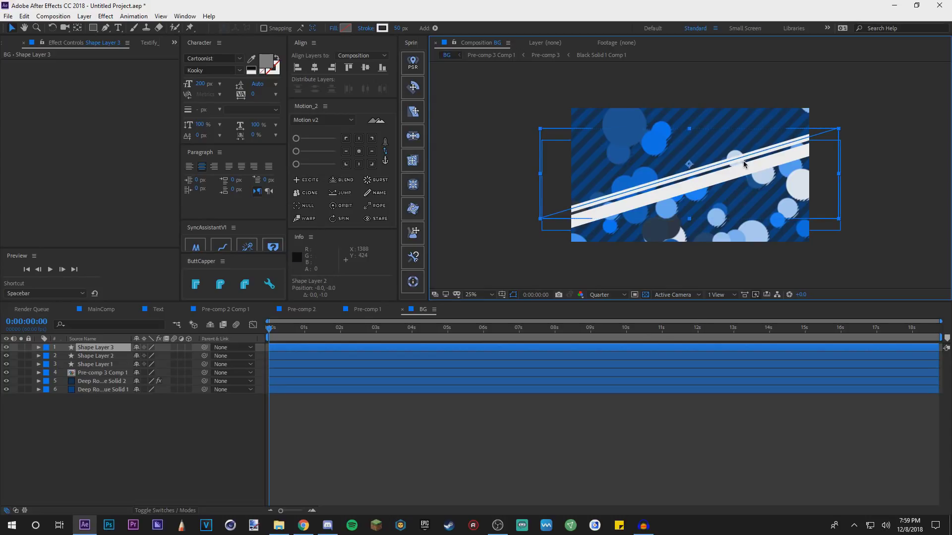
drag(742, 160, 736, 140)
click(399, 28)
text(200)
key(Return)
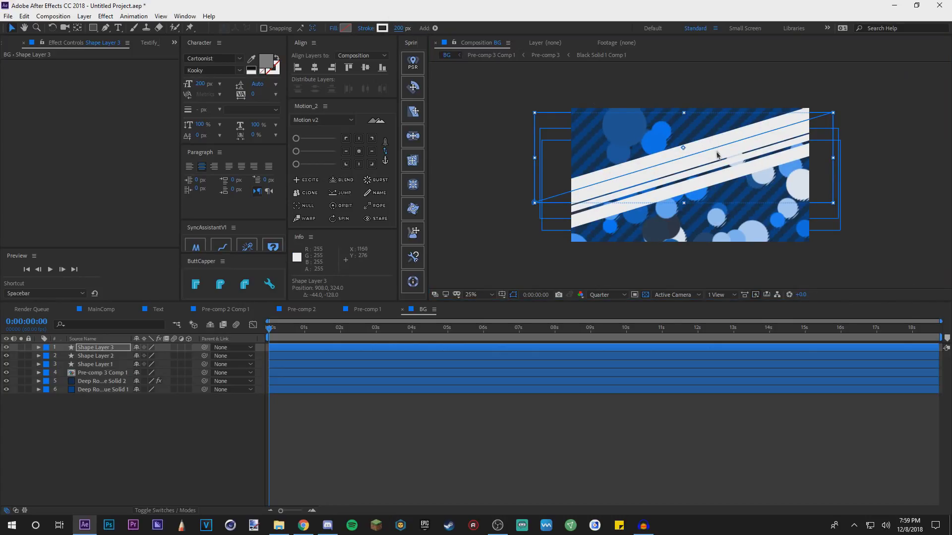
Nudge the 200 px stripe up and to the left to widen the gap to the thin stripe below
click(717, 153)
key(Up)
key(Left)
key(Left)
key(Up)
key(Left)
key(Up)
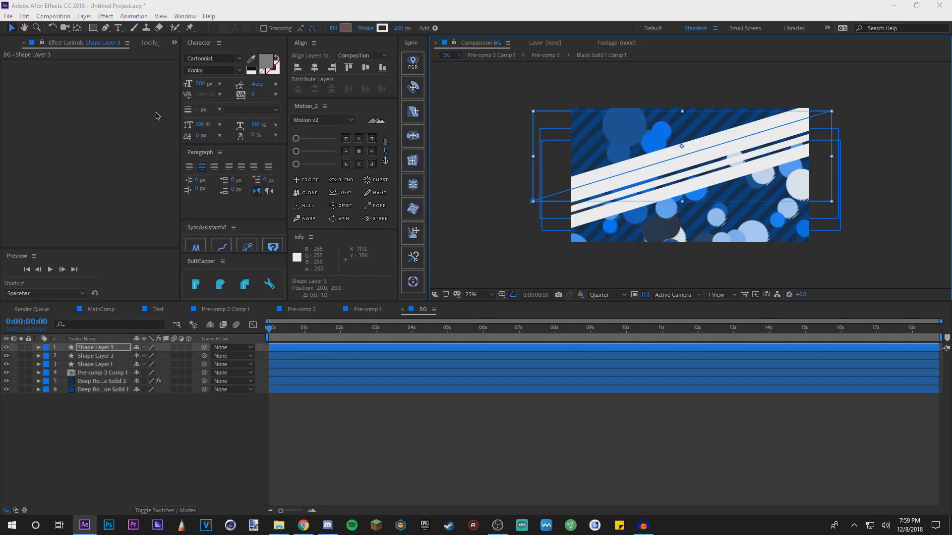
key(ctrl+s)
key(Escape)
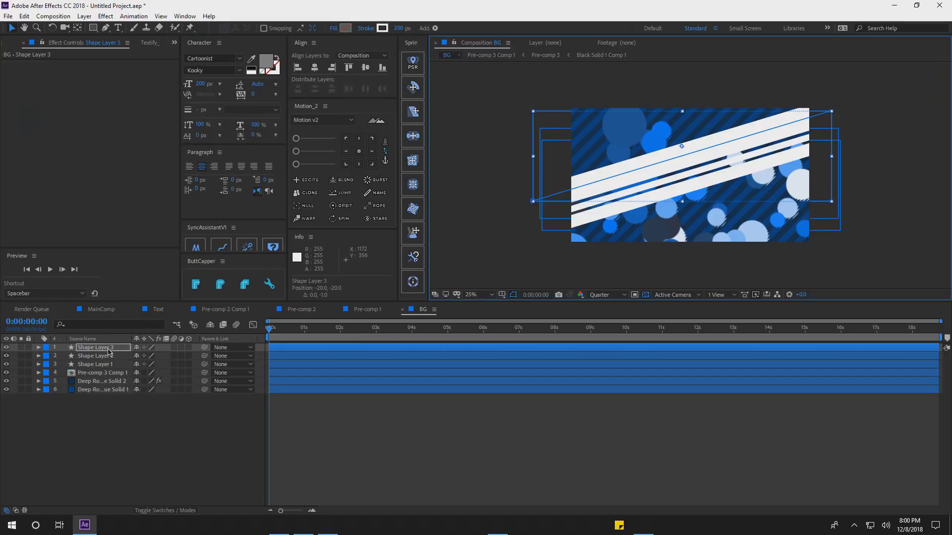
Duplicate the 200 px stripe, move the copy above it and set its stroke width to 75 px
click(109, 349)
key(ctrl+d)
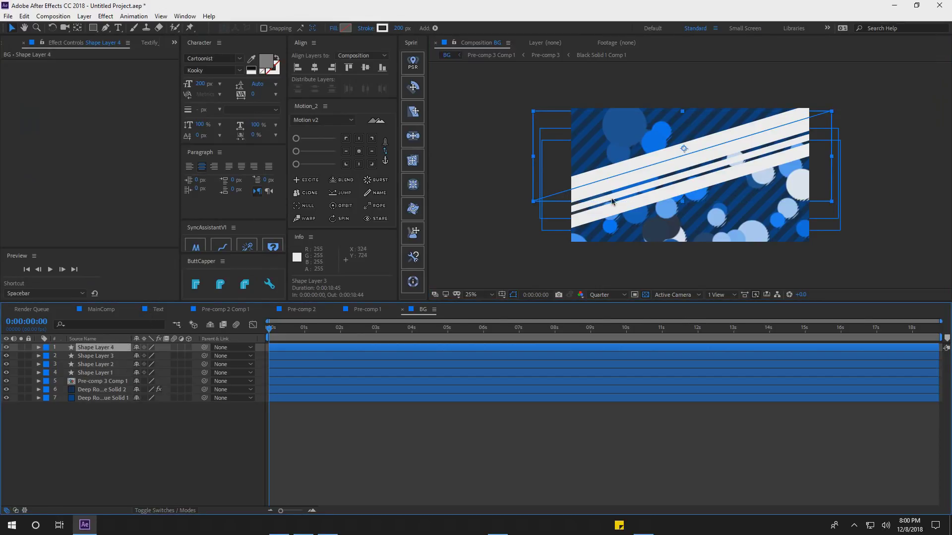
drag(714, 149, 707, 136)
click(403, 30)
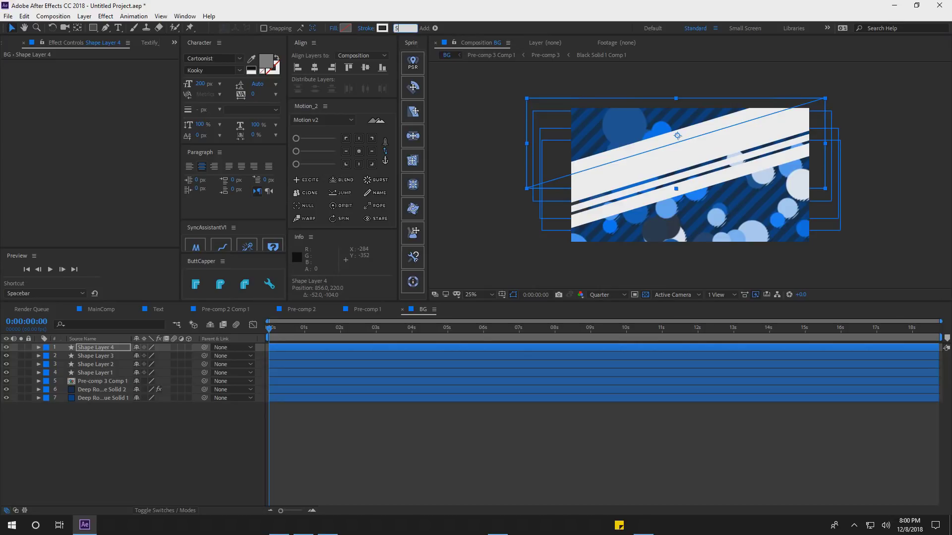
text(5)
key(Return)
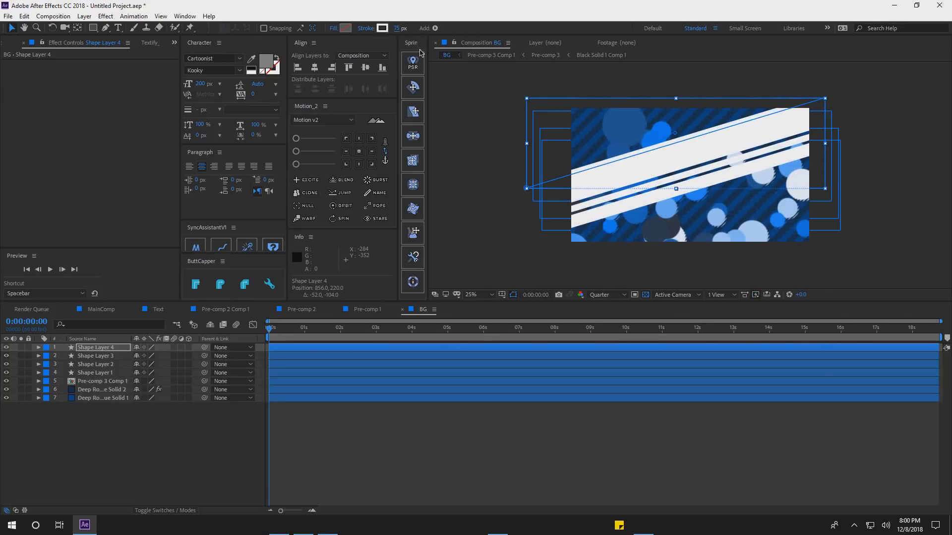
Nudge the 75 px stripe up and to the left until a narrow gap separates it from the wide stripe
key(Left)
key(Left)
key(Left)
key(Left)
key(Left)
key(Left)
key(Left)
key(Up)
key(Up)
key(Up)
key(Up)
key(Up)
key(Up)
key(Up)
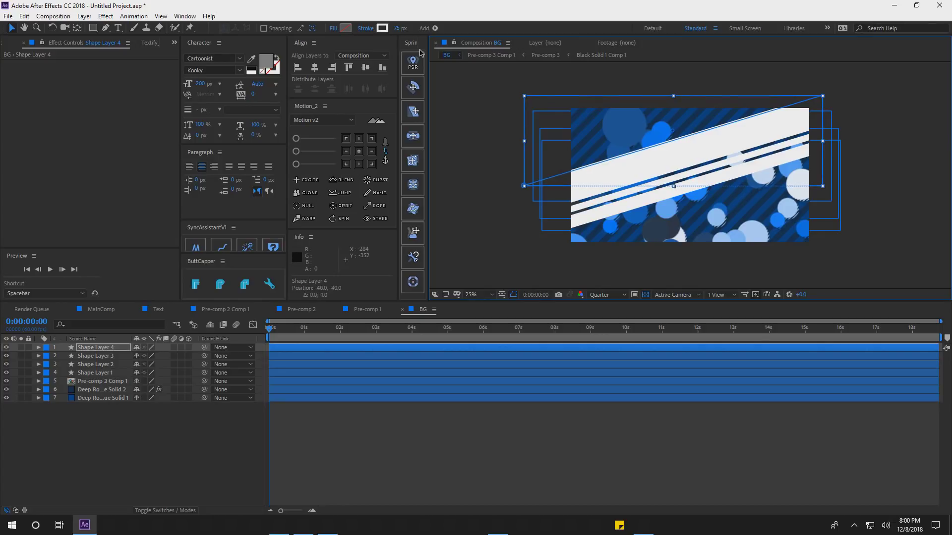
key(Left)
key(Up)
key(Left)
key(Up)
key(Left)
key(Up)
key(Left)
key(Up)
key(Left)
key(Up)
key(Left)
key(Up)
key(Left)
key(Up)
key(Left)
key(Up)
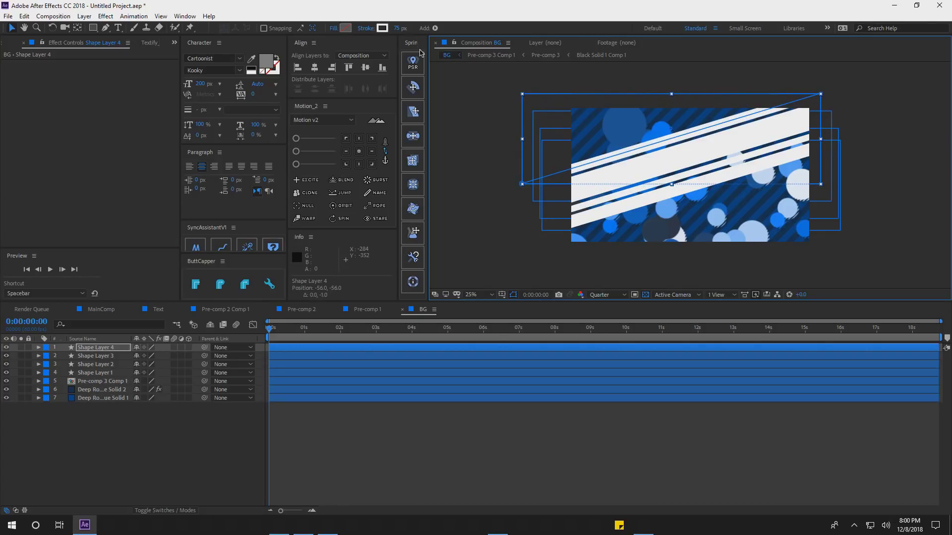
Reduce the stroke width of the widest stripe, Shape Layer 3
shift+click(106, 373)
click(115, 412)
click(114, 356)
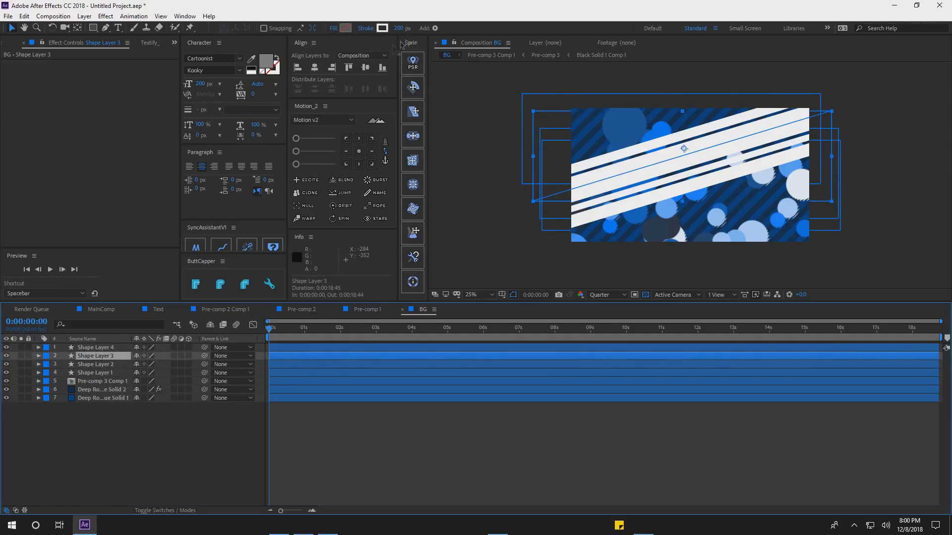
key(Return)
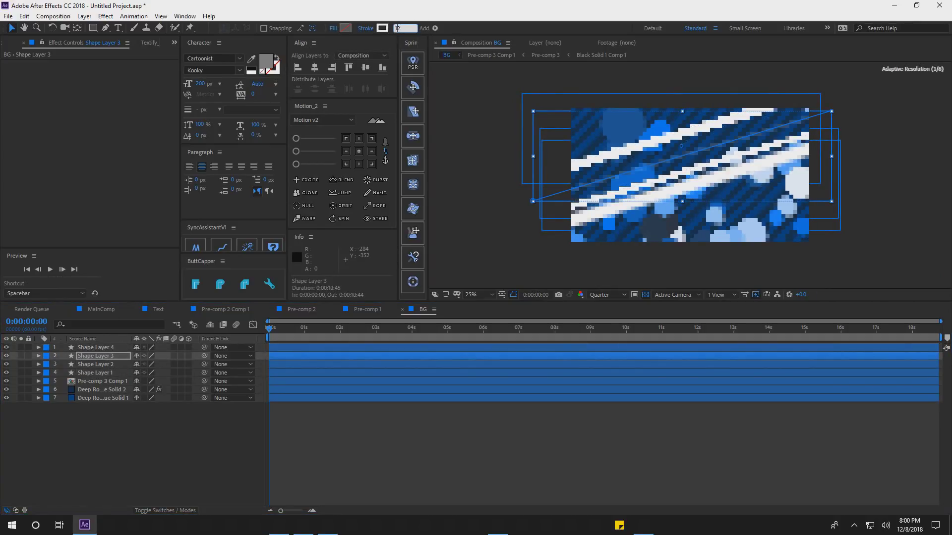
Pre-compose the four stripe layers as Pre-comp 4 and set its blending mode to Overlay
key(ctrl+shift+c)
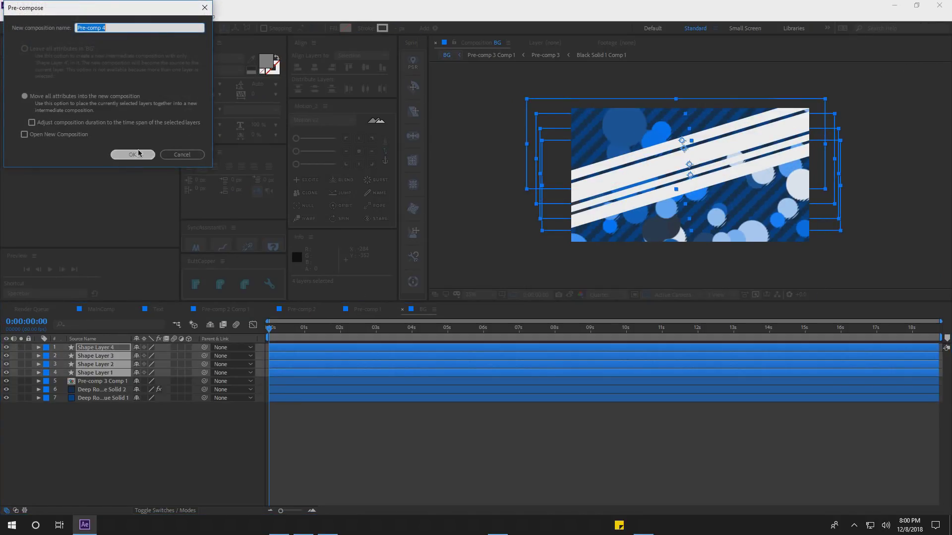
click(138, 154)
click(134, 155)
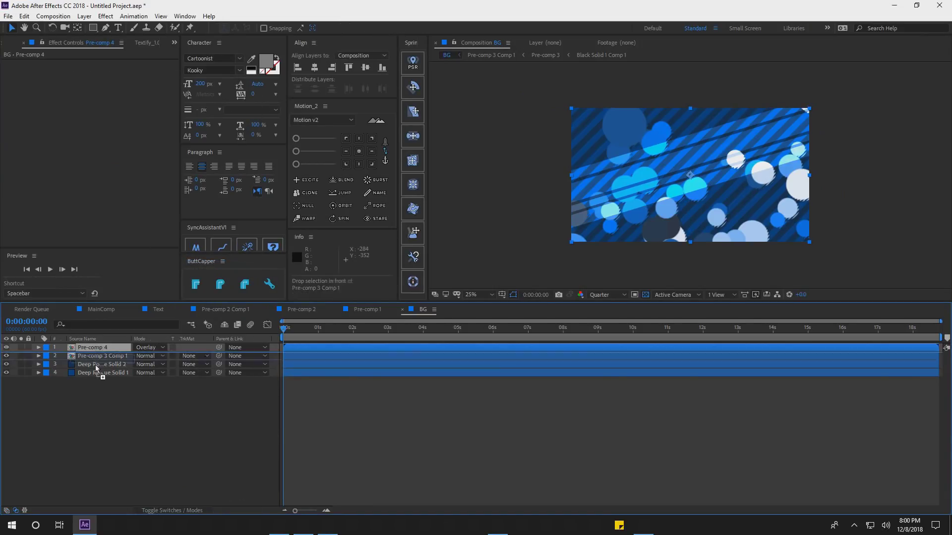
Move the stripes pre-comp beneath the particle layer in the layer stack
drag(98, 367, 98, 361)
key(F2)
scroll(673, 153, up, 1)
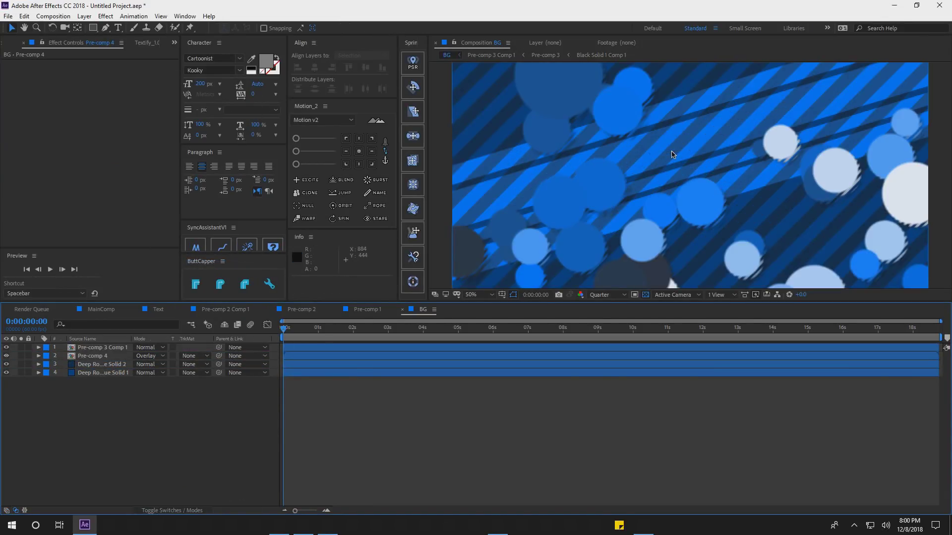
scroll(672, 152, down, 2)
click(476, 295)
click(484, 311)
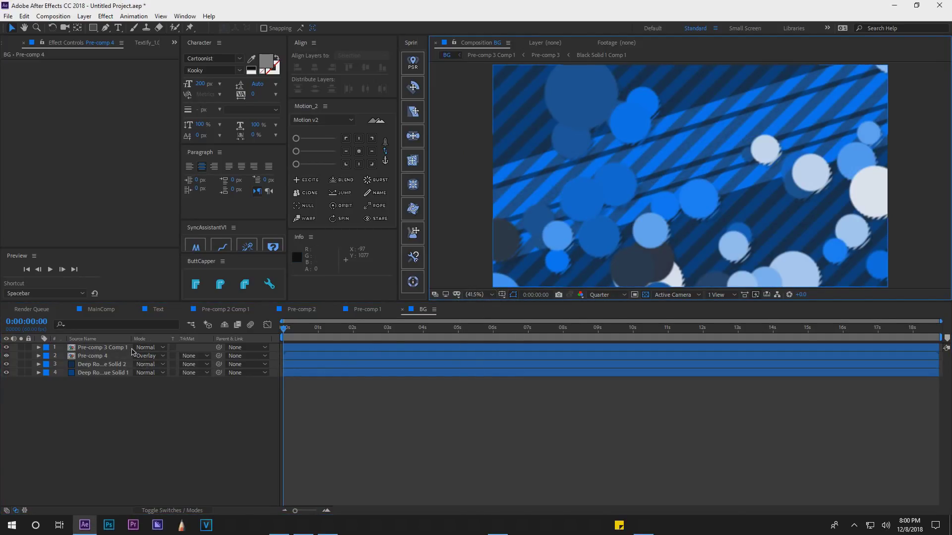
Draw an unfilled circle with a white stroke and set its ellipse path size to 0
click(93, 28)
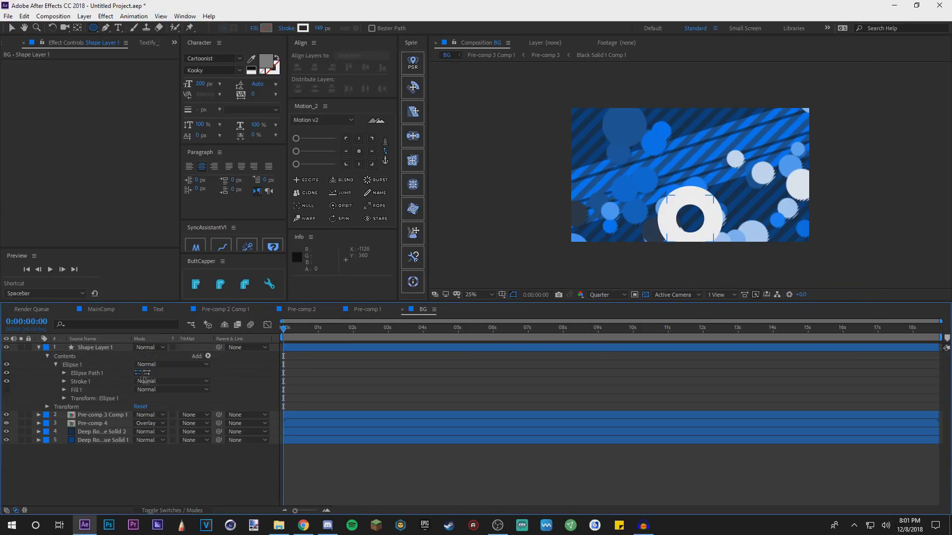
click(65, 373)
click(147, 381)
key(Return)
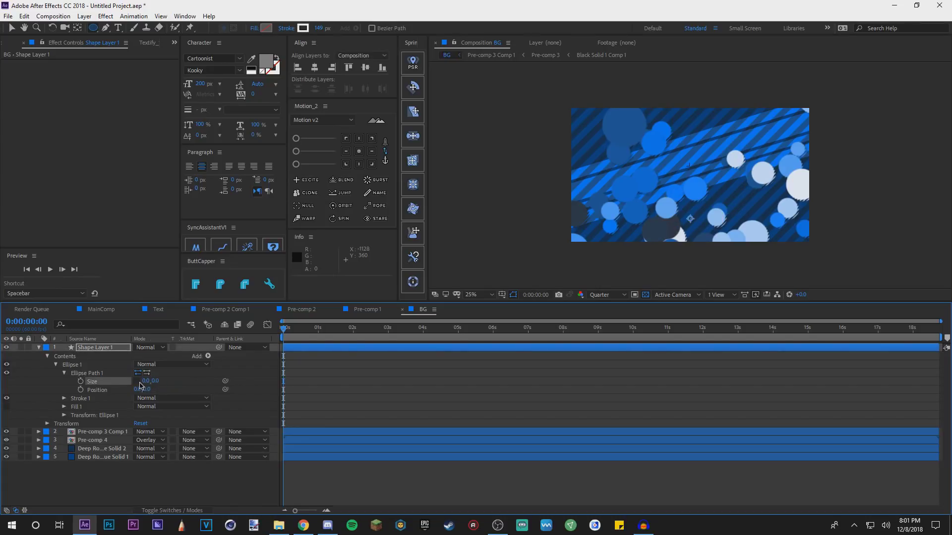
click(83, 339)
Place the circle layer at the bottom centre of the composition by setting its Position to 960, 1080
click(107, 347)
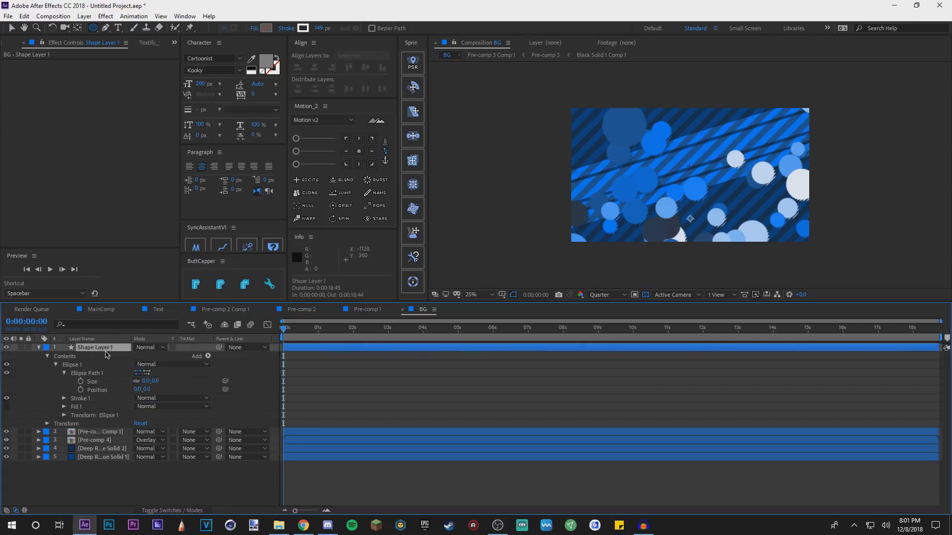
key(p)
click(157, 356)
text(0)
key(Return)
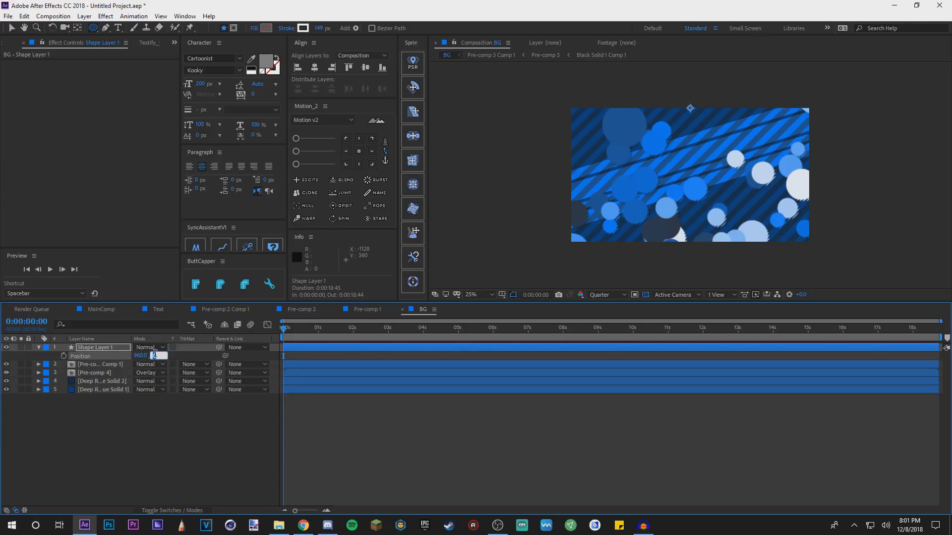
key(Return)
Keyframe the circle's ellipse path Size from 0 at 0:00:00:00 to about 2070 at 0:00:01:00
click(111, 324)
text(size)
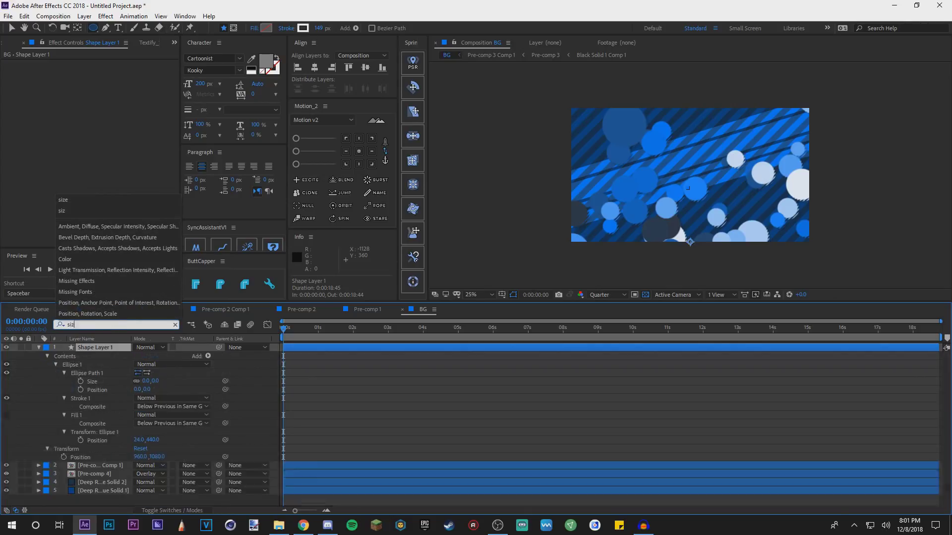
click(80, 380)
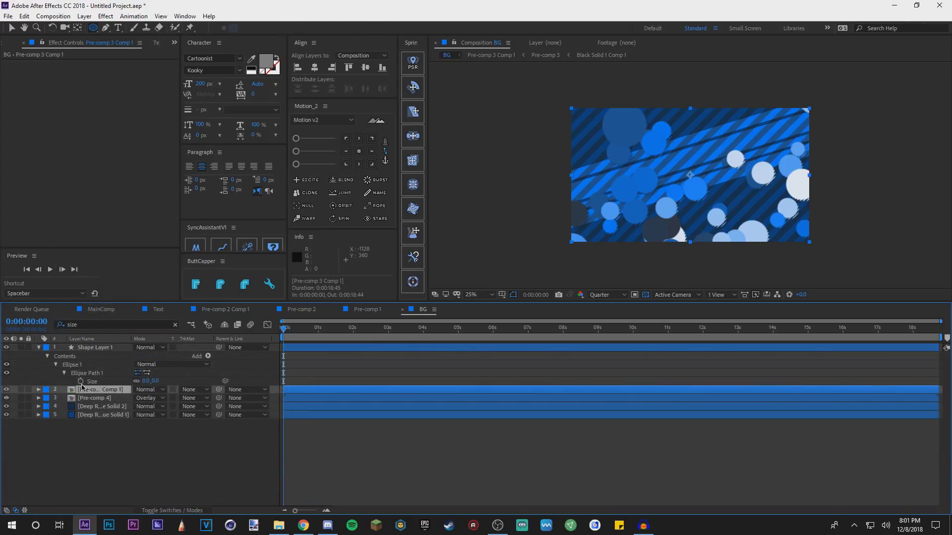
click(318, 332)
key(Page_Down)
key(Page_Down)
key(Page_Down)
click(208, 371)
drag(148, 380, 244, 380)
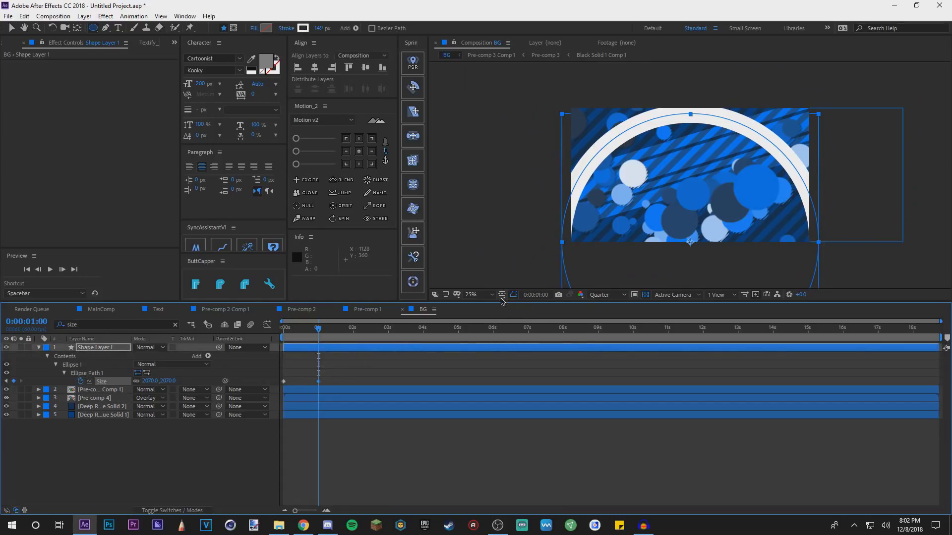
Display the proportional grid over the composition and set the circle's stroke width to 200 px
click(502, 295)
click(519, 312)
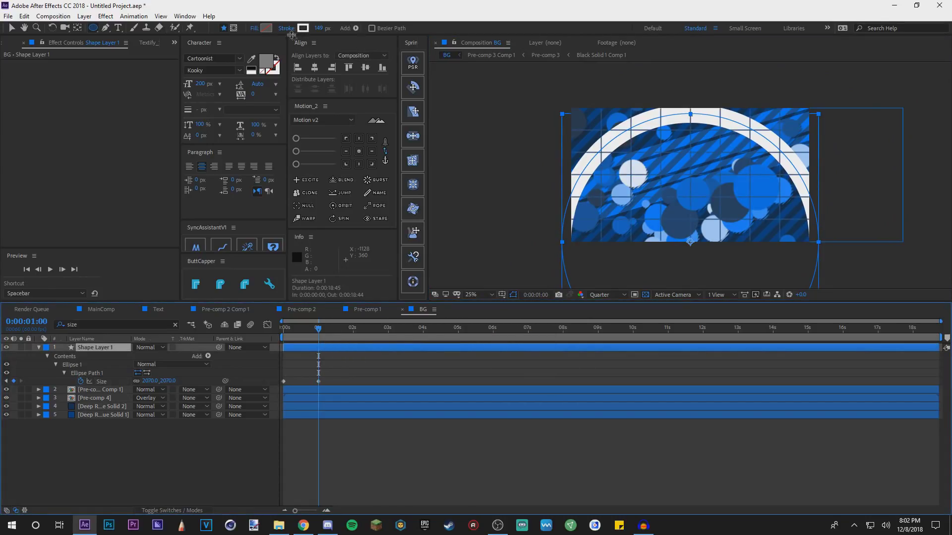
click(319, 29)
text(200)
key(Return)
key(BackSpace)
key(BackSpace)
text(100)
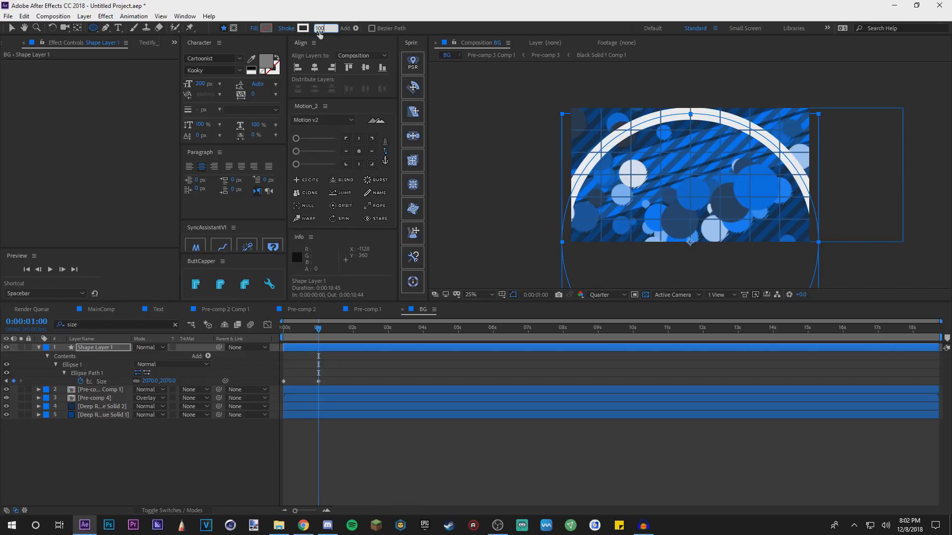
key(Return)
click(320, 33)
text(200)
key(Return)
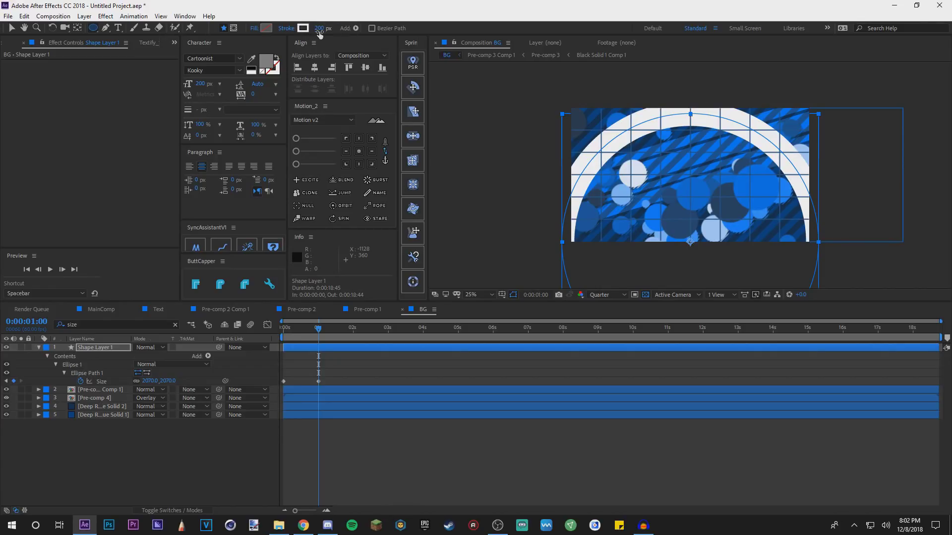
Adjust the circle's Size keyframe at 0:00:01:00 and trim the end of its layer to that time
drag(155, 381, 303, 359)
key(alt+])
Keyframe the circle's Stroke Width from 100 px at 0:00:00:00 to 200 px at 0:00:01:00
key(Home)
click(79, 324)
text(stroke)
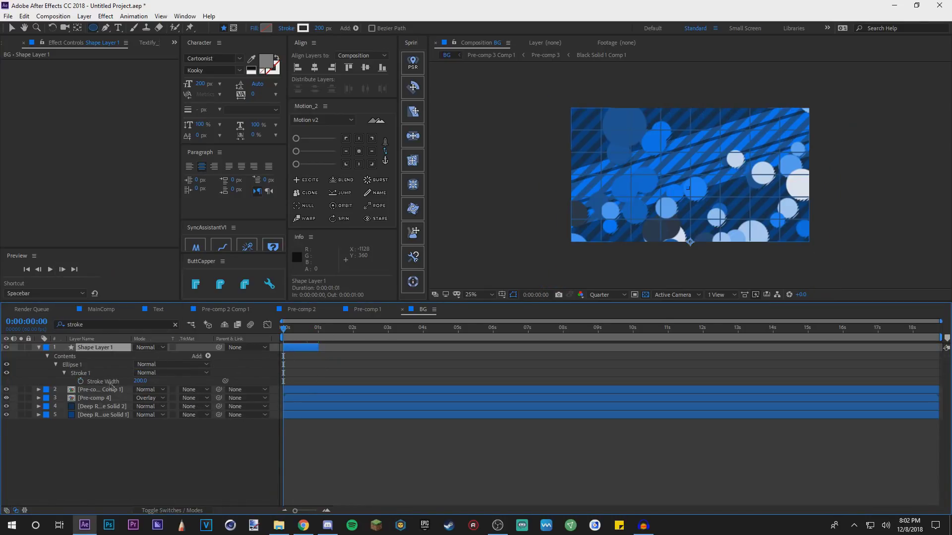
click(81, 382)
click(141, 381)
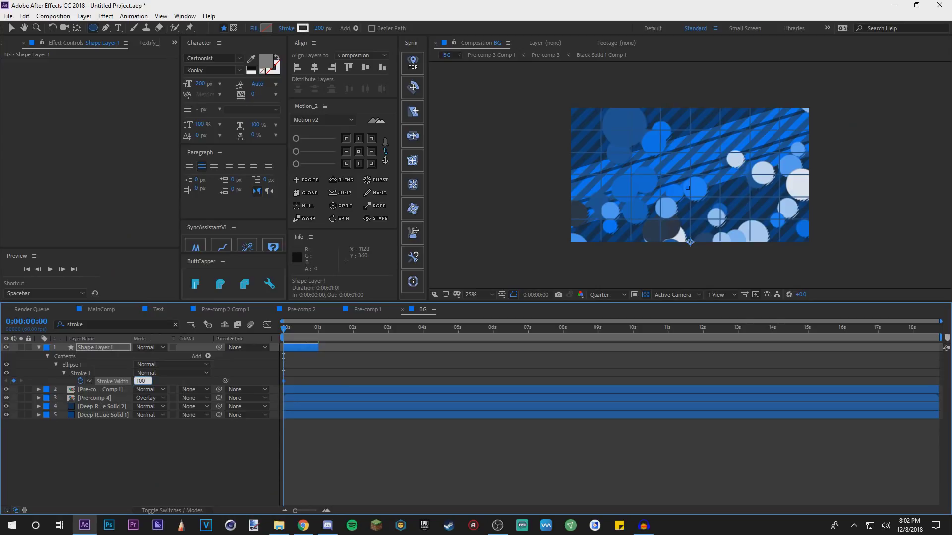
text(100)
key(Return)
click(319, 337)
key(Return)
key(Home)
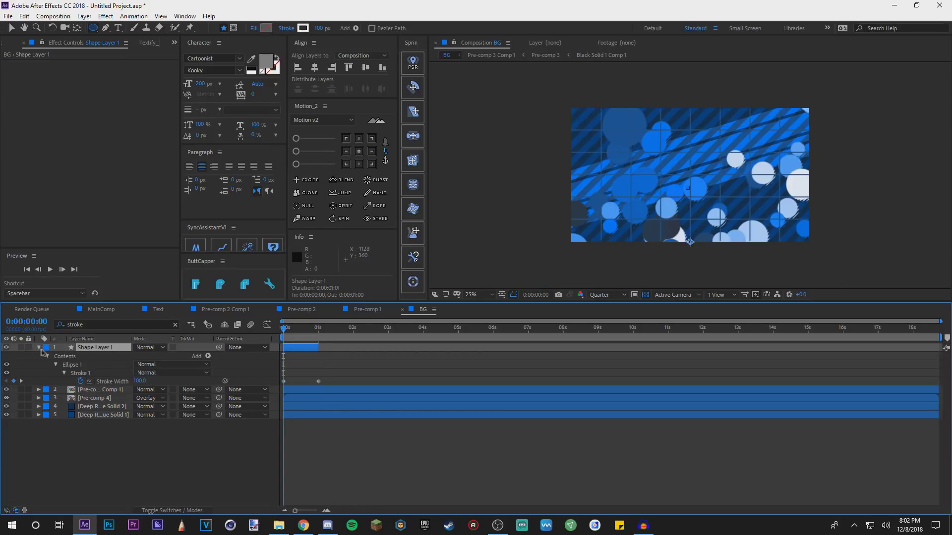
Apply the Mirror effect to the circle layer and set its Reflection Angle to -90°
click(39, 348)
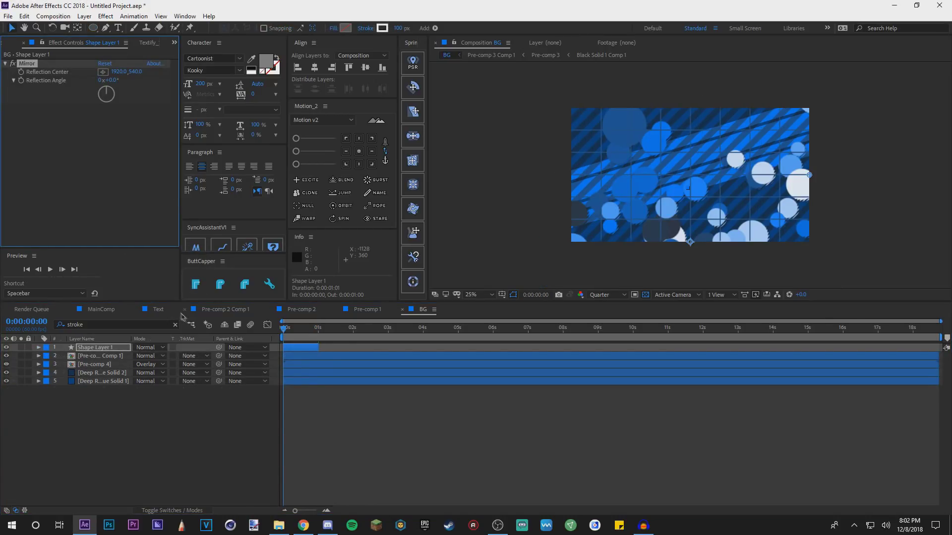
click(176, 325)
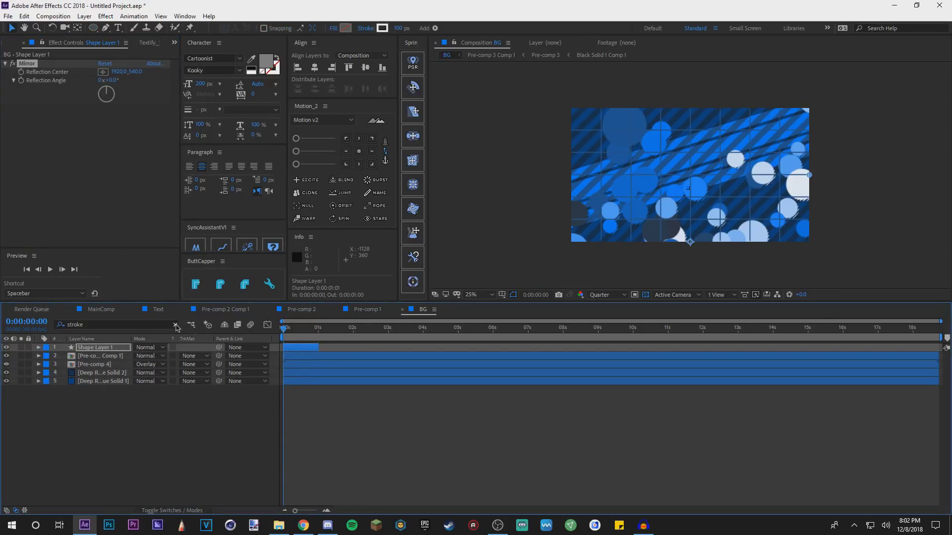
click(301, 337)
drag(111, 99, 114, 97)
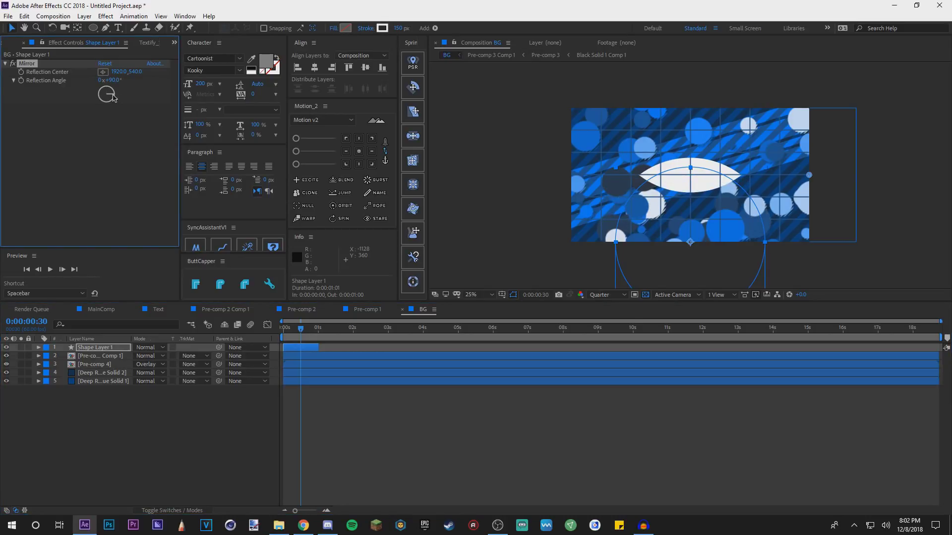
click(102, 96)
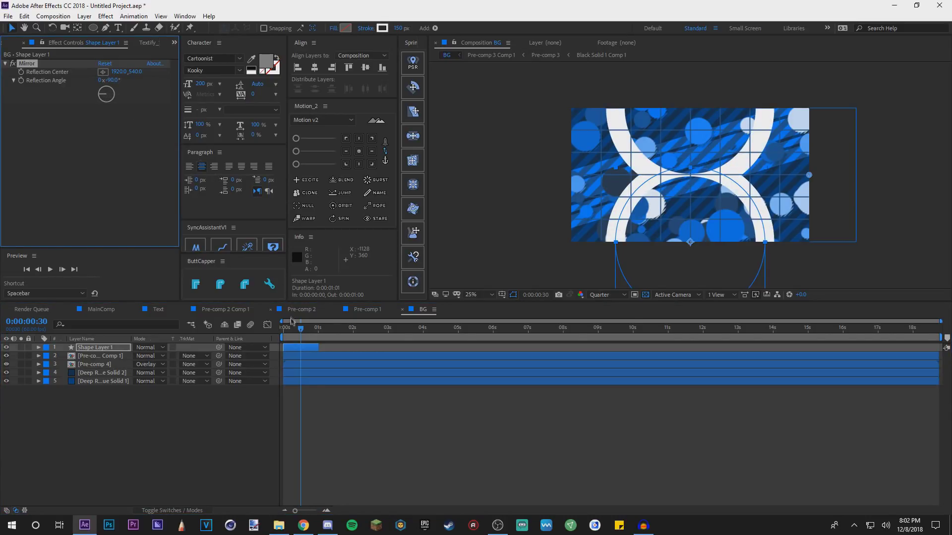
mouse_move(300, 331)
mouse_down()
mouse_move(285, 332)
mouse_move(298, 332)
mouse_up()
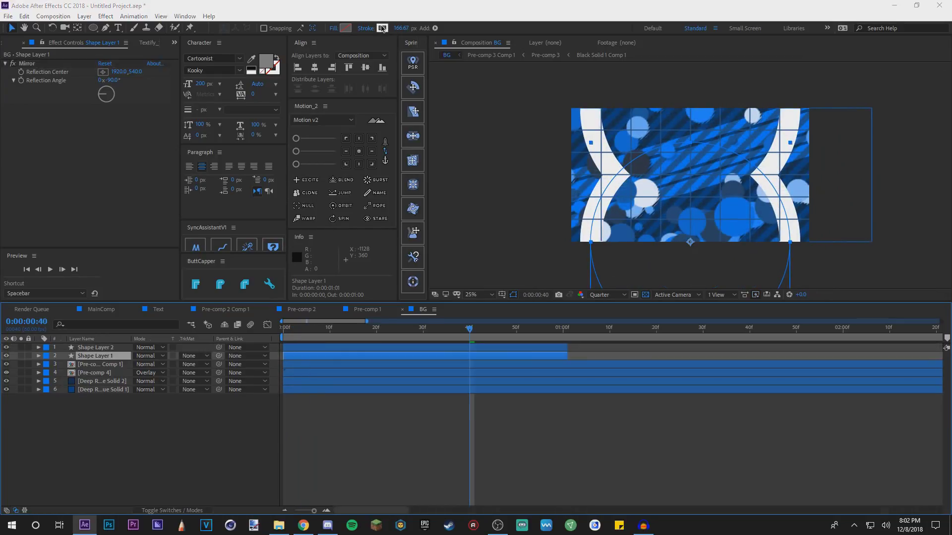
Change the stroke colour of the lower circle layer, Shape Layer 1, to light blue
click(383, 28)
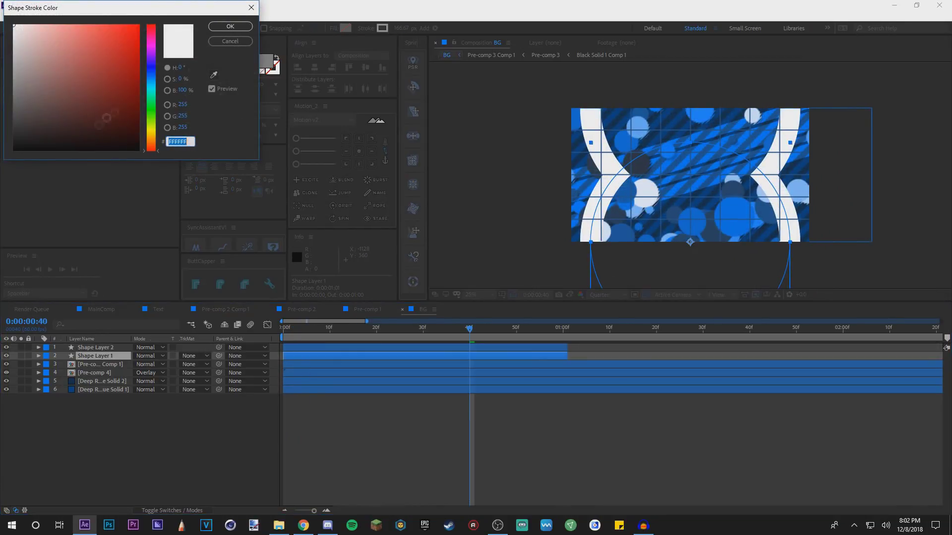
click(229, 42)
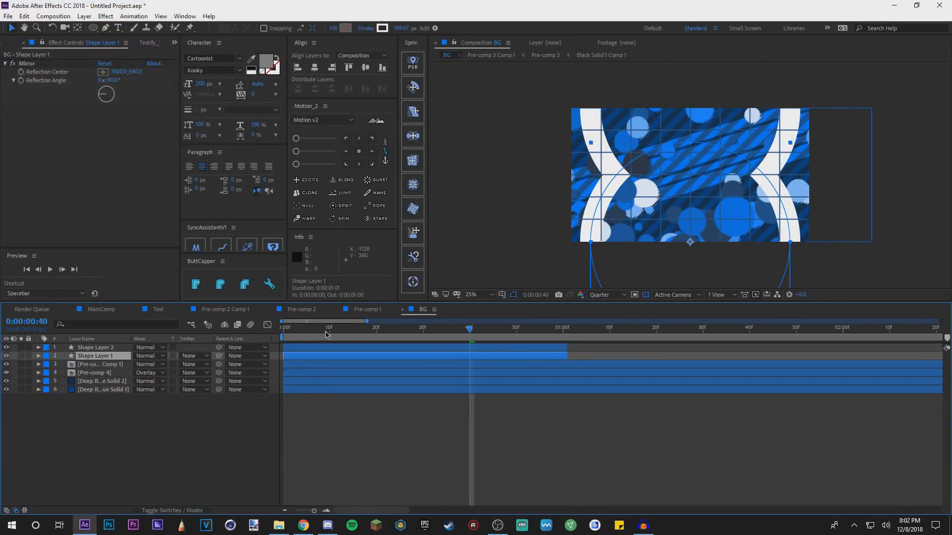
click(382, 28)
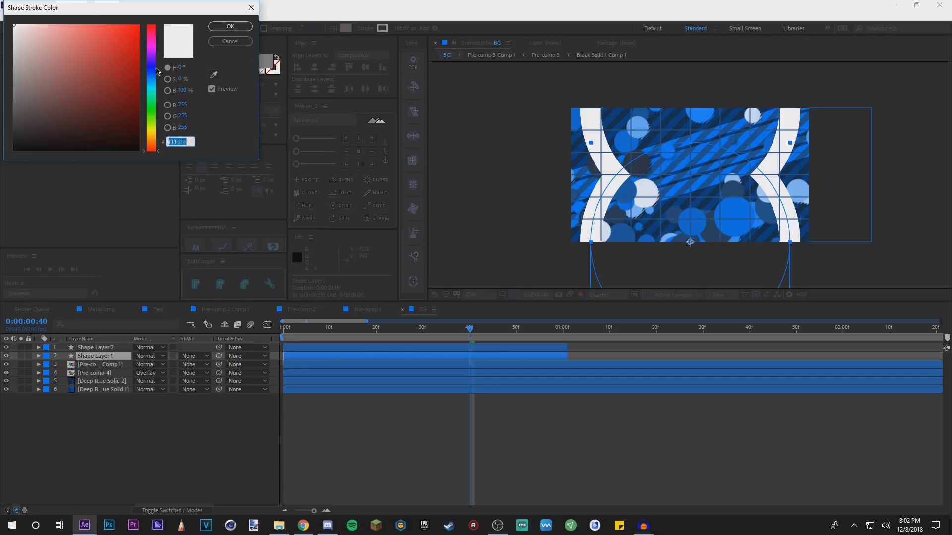
click(154, 86)
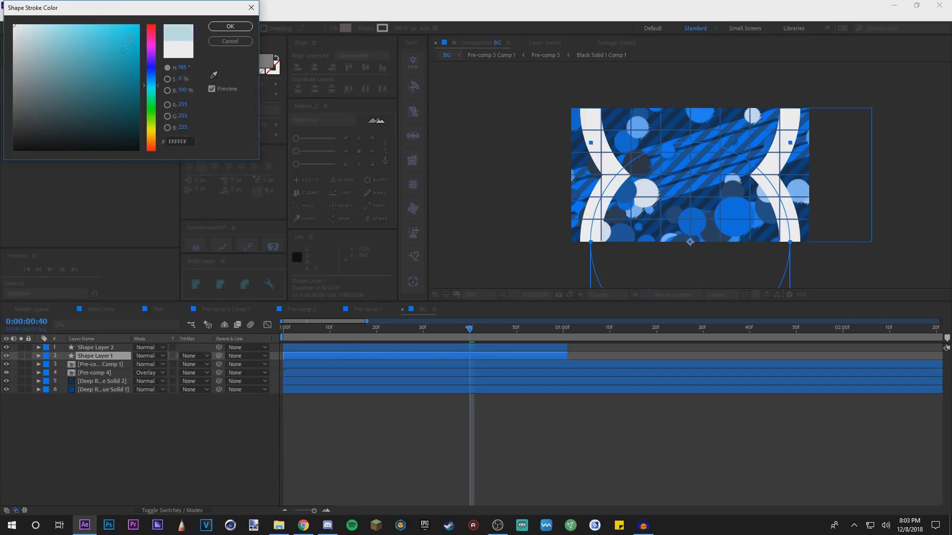
click(151, 80)
click(76, 24)
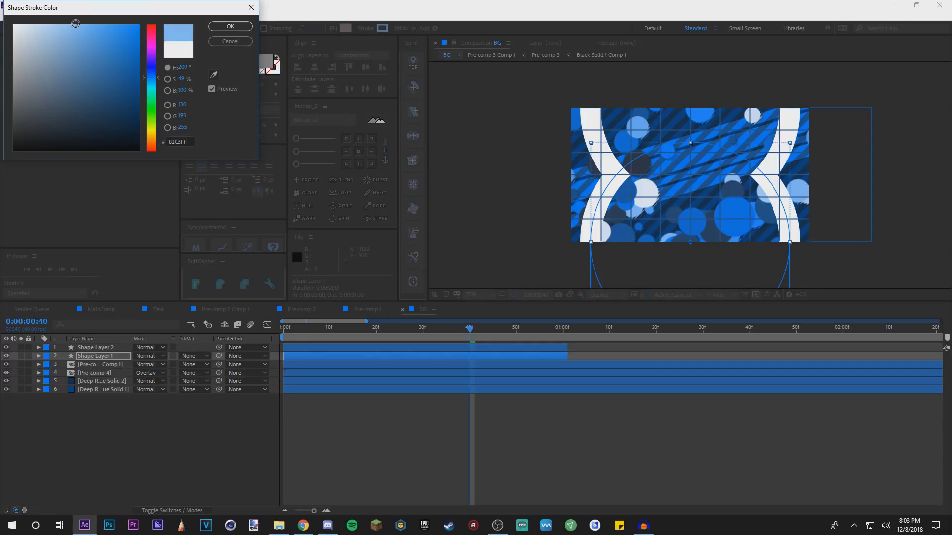
drag(87, 25, 89, 20)
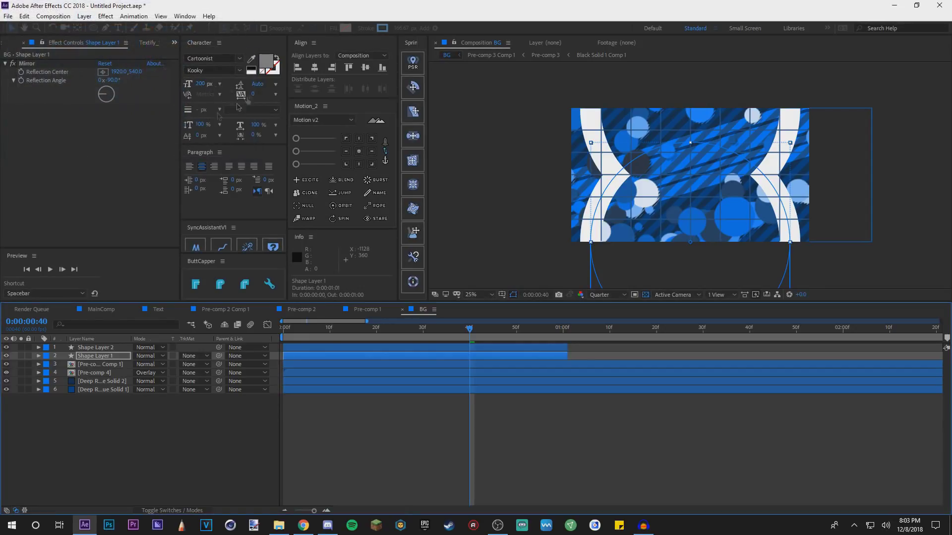
Duplicate the light blue circle layer and give the lower copy a dark grey stroke, 272727
click(99, 348)
click(101, 356)
key(ctrl+d)
click(102, 365)
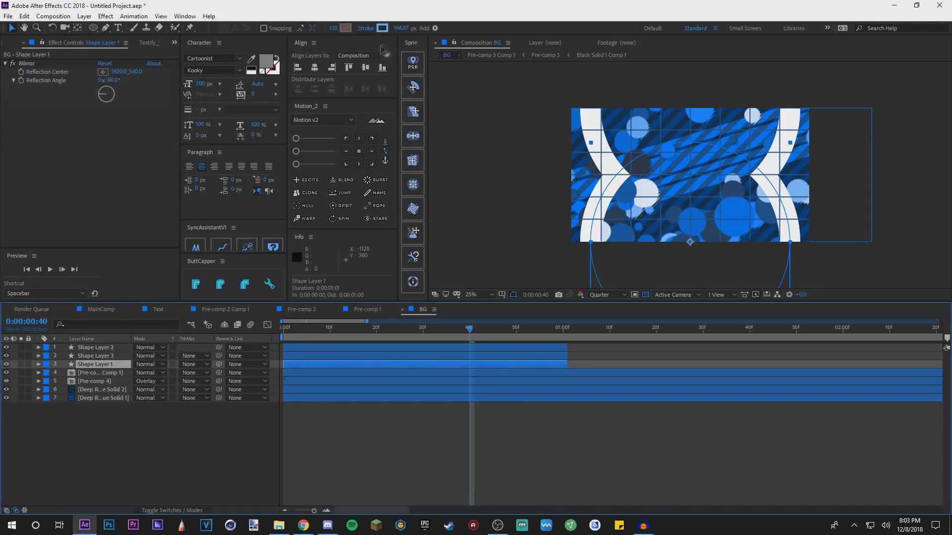
click(382, 28)
click(14, 128)
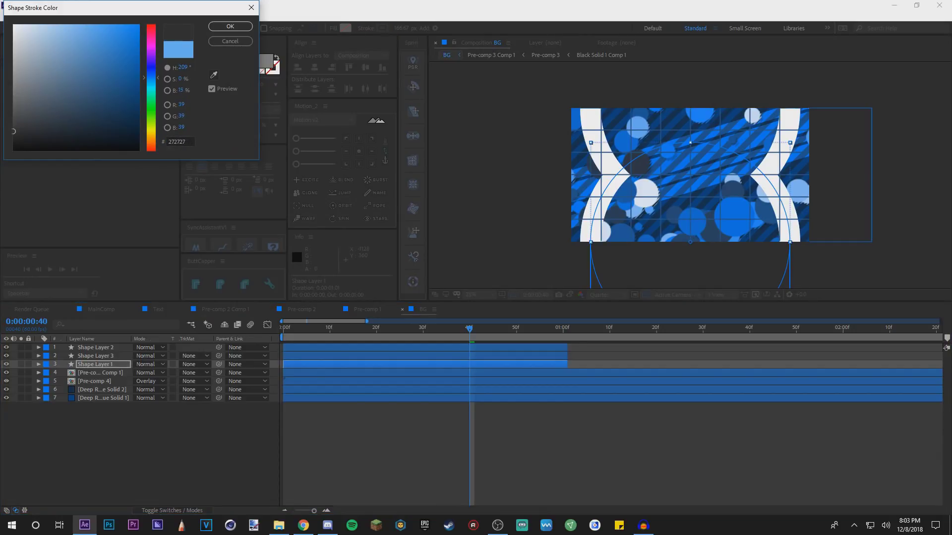
click(230, 26)
Stagger the circle layers in time so Shape Layer 3 starts at frame 5 and Shape Layer 1 at frame 10
shift+click(306, 350)
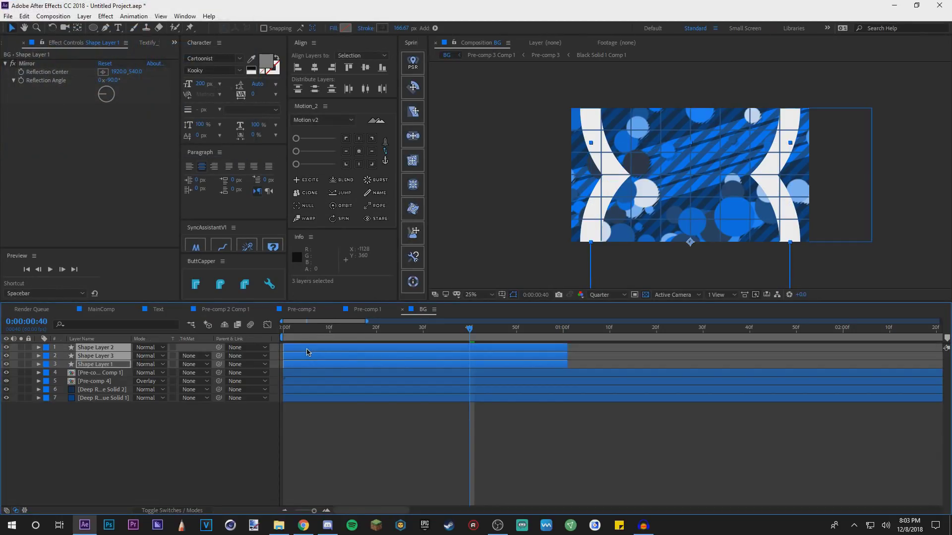
drag(304, 329, 282, 329)
click(276, 389)
key(space)
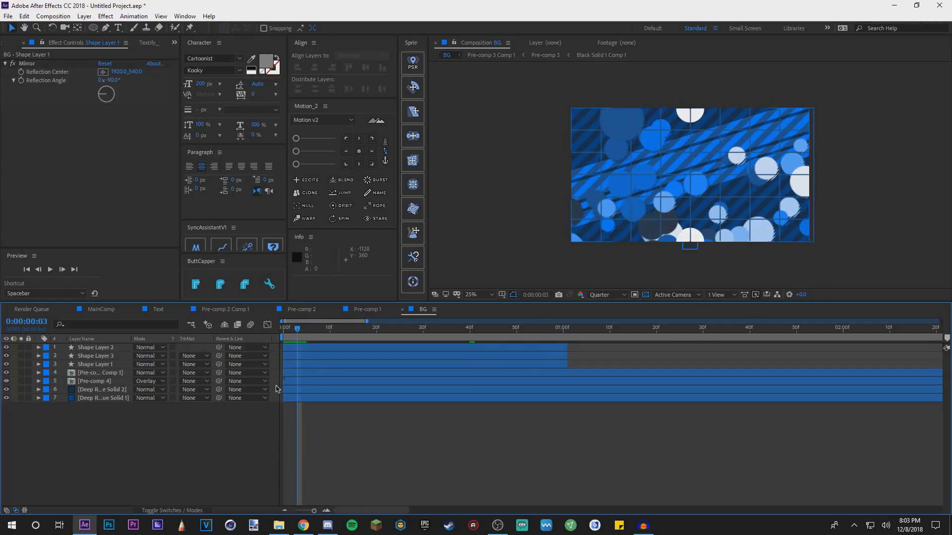
drag(299, 357, 346, 367)
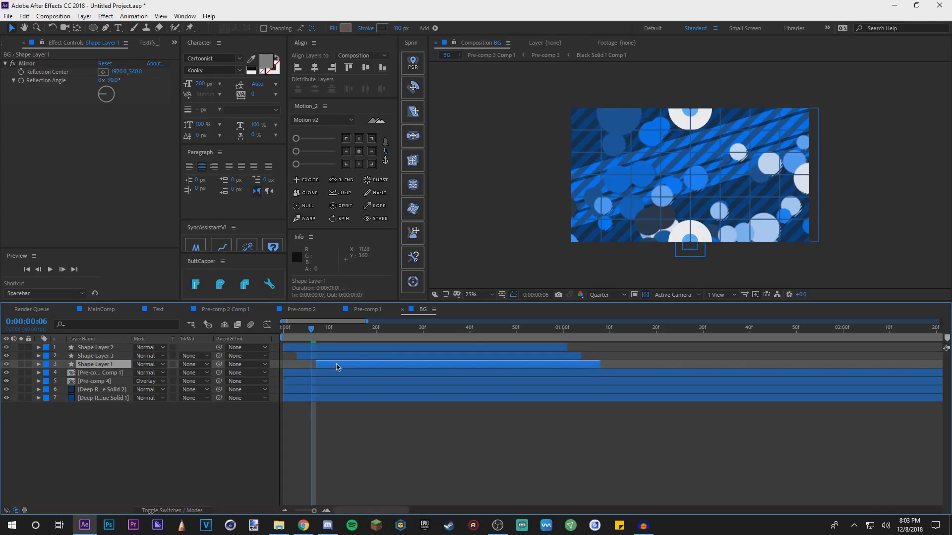
drag(313, 326, 377, 344)
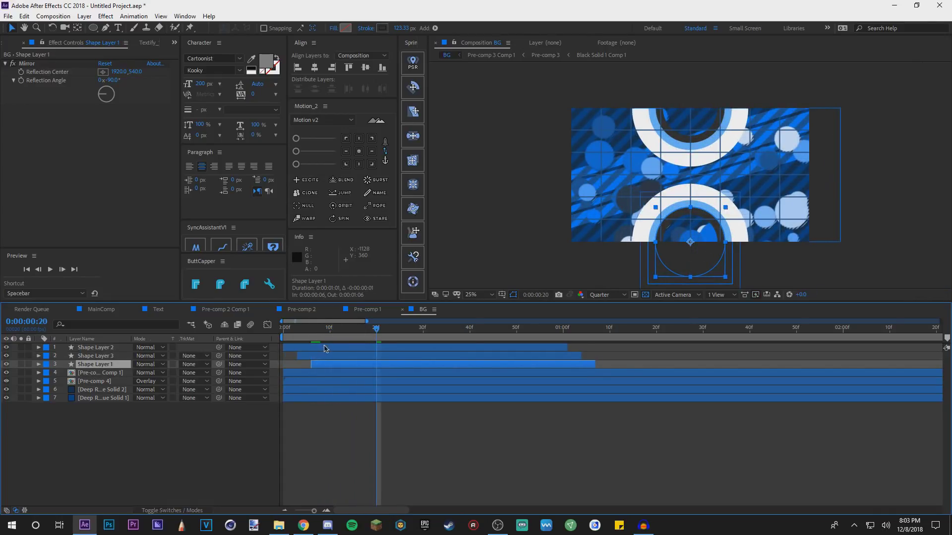
shift+click(313, 357)
drag(313, 357, 338, 365)
shift+click(327, 358)
drag(377, 331, 405, 335)
Apply Venetian Blinds to Shape Layer 3 with 25% Transition Completion and a Direction of 90°
click(94, 356)
text(25)
key(Tab)
text(90)
key(Return)
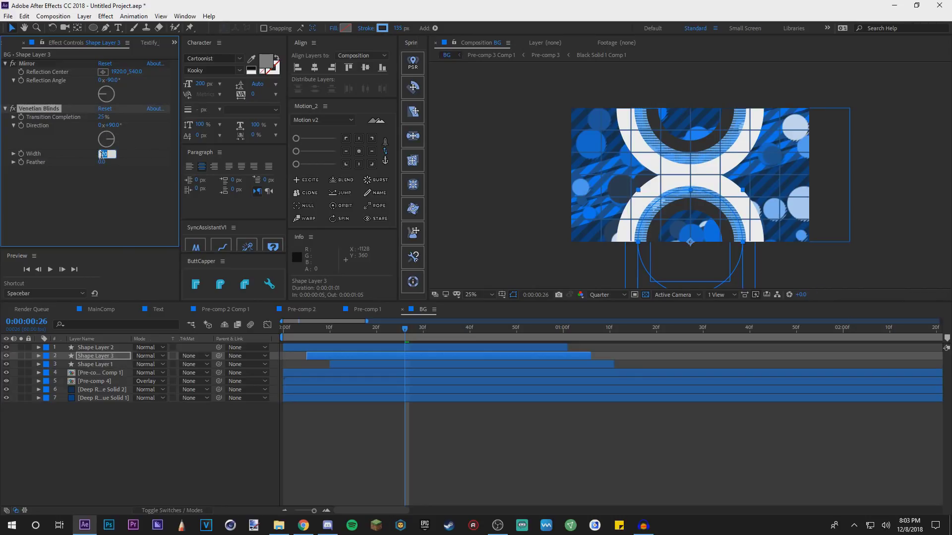
key(Return)
Pre-compose the three circle layers and apply the Echo effect to the resulting layer
key(ctrl+shift+c)
key(Return)
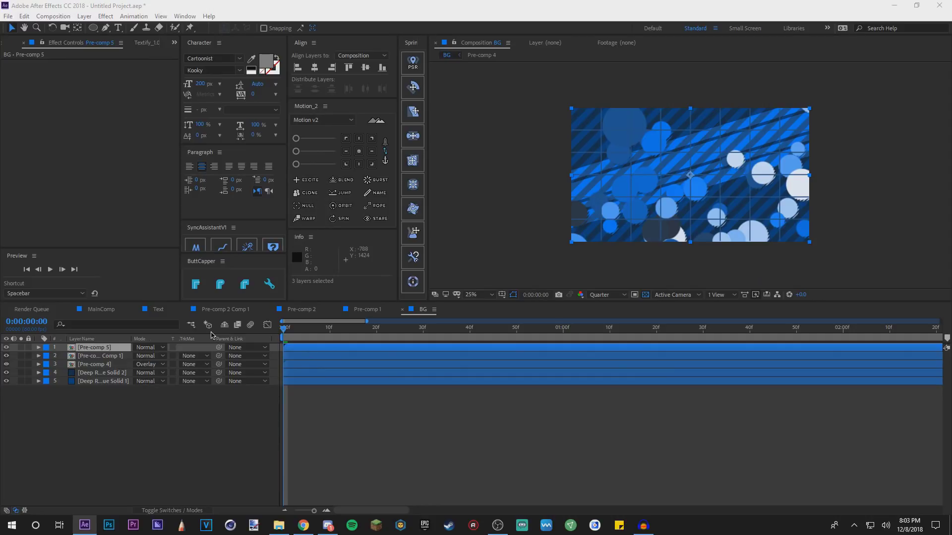
key(Return)
key(ctrl+z)
key(Return)
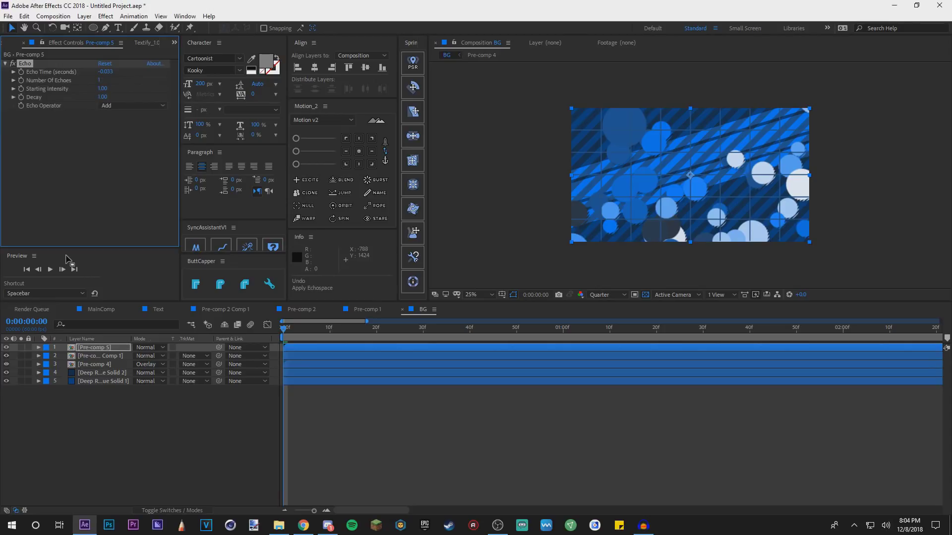
Set the Echo effect's Echo Time to -0.683 seconds and its Number Of Echoes to 43
click(476, 299)
click(477, 305)
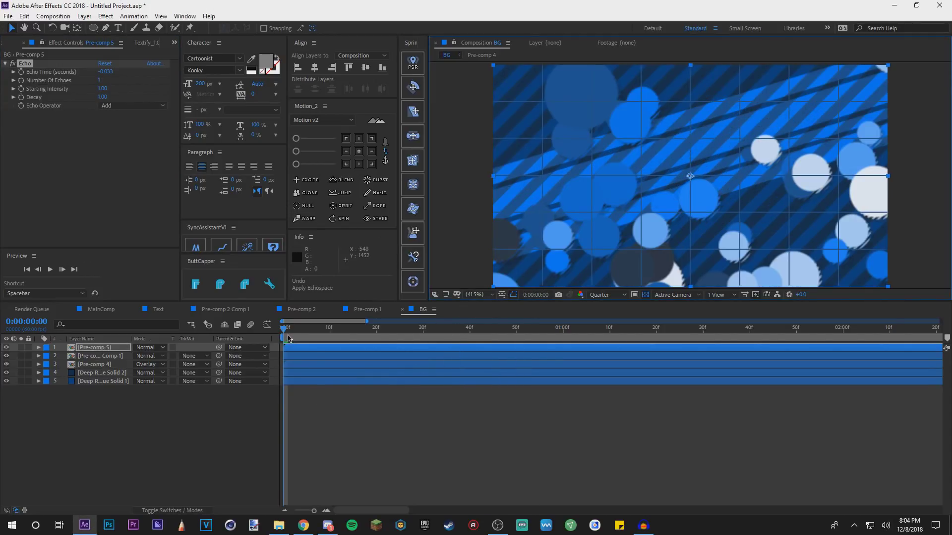
drag(290, 340, 535, 341)
drag(366, 322, 496, 322)
drag(105, 72, 78, 73)
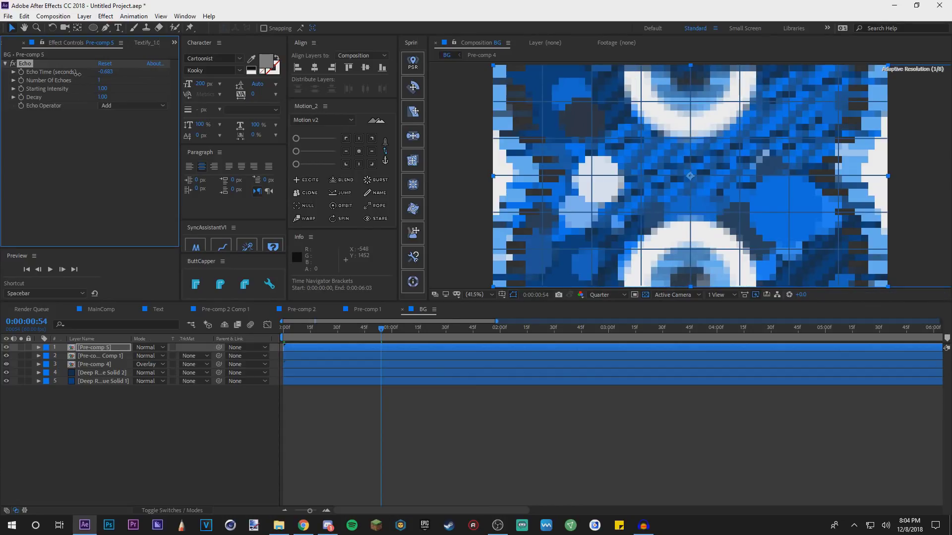
drag(393, 330, 944, 367)
scroll(910, 341, down, 7)
scroll(911, 341, down, 4)
click(939, 331)
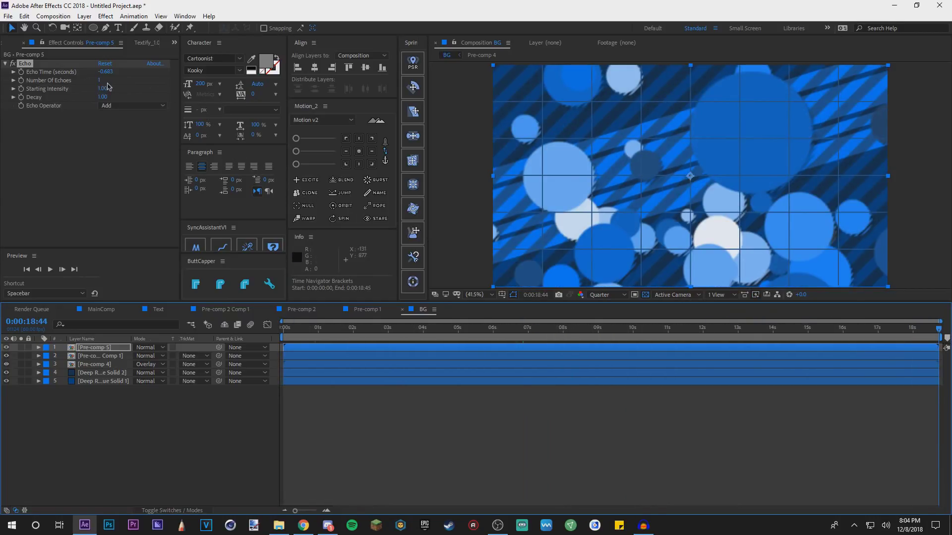
drag(105, 81, 127, 81)
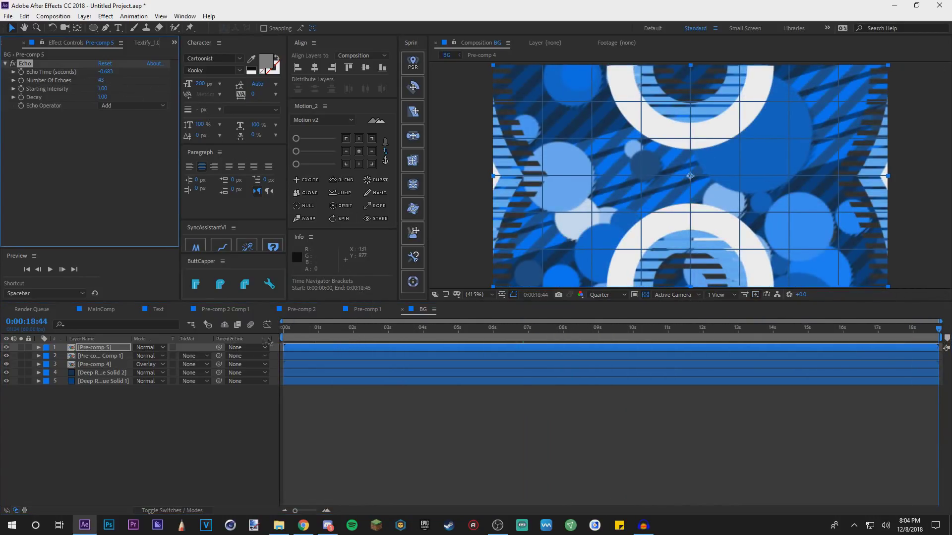
Pre-compose the echoed circle layer again and enable time remapping on it
click(283, 329)
click(139, 466)
click(97, 347)
key(ctrl+space)
key(ctrl+shift+c)
key(Return)
key(ctrl+alt+t)
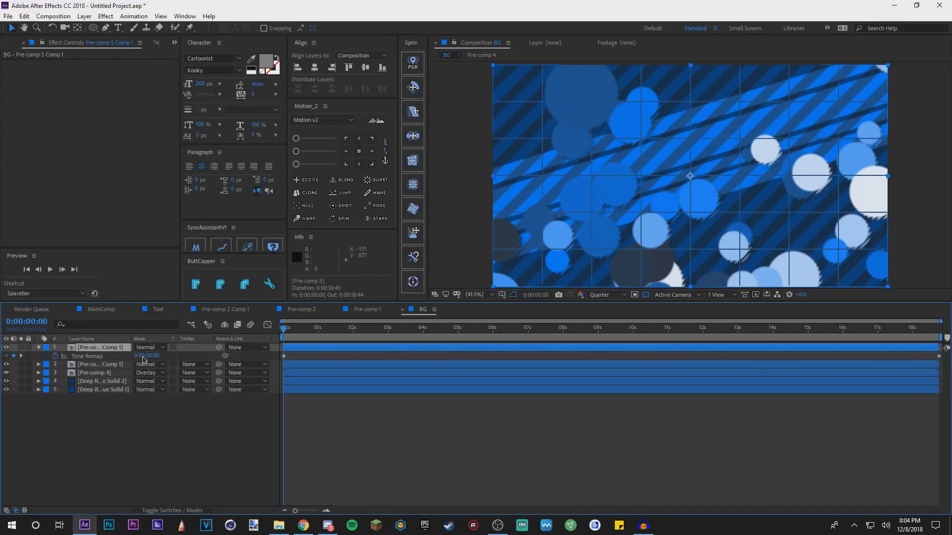
Set the circle pre-comp's first Time Remap keyframe to 0:00:00:44 and preview the animation
drag(147, 356, 366, 350)
click(215, 453)
key(space)
key(space)
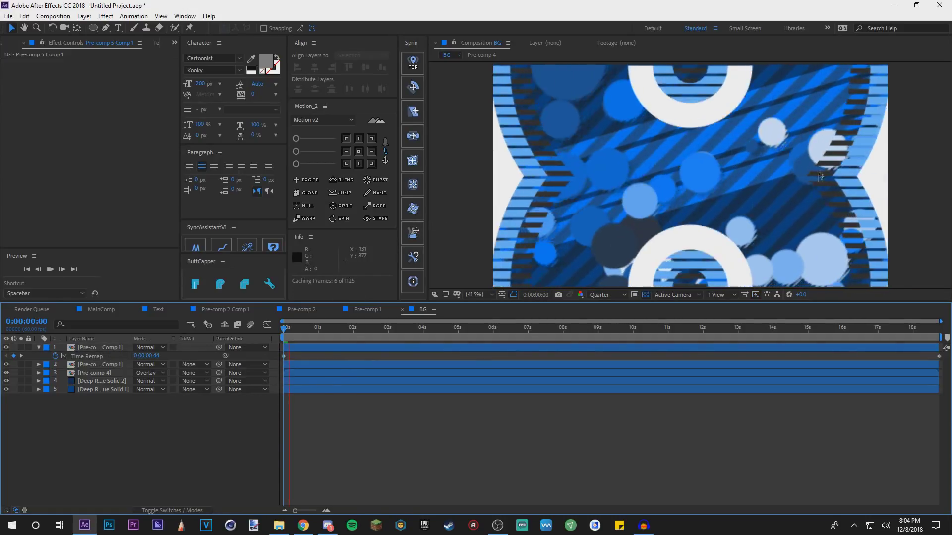
click(92, 349)
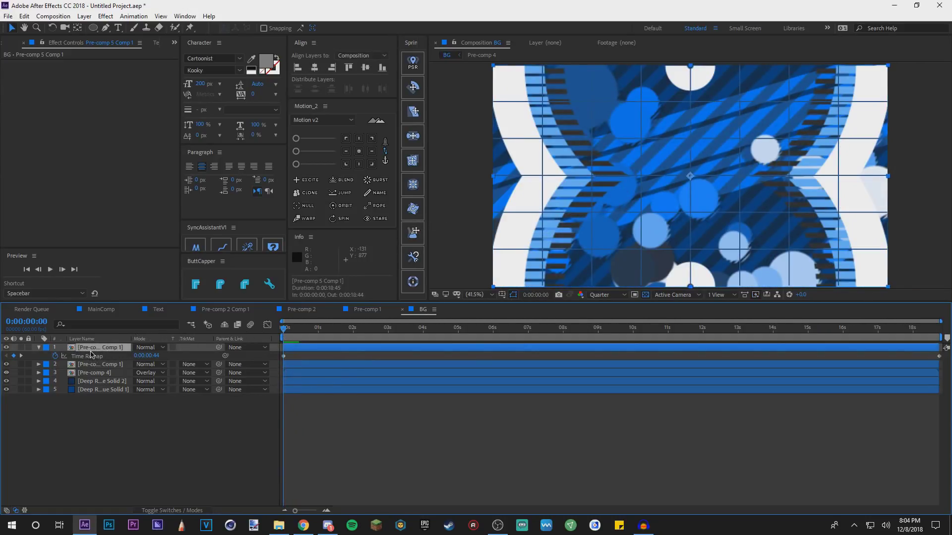
key(Return)
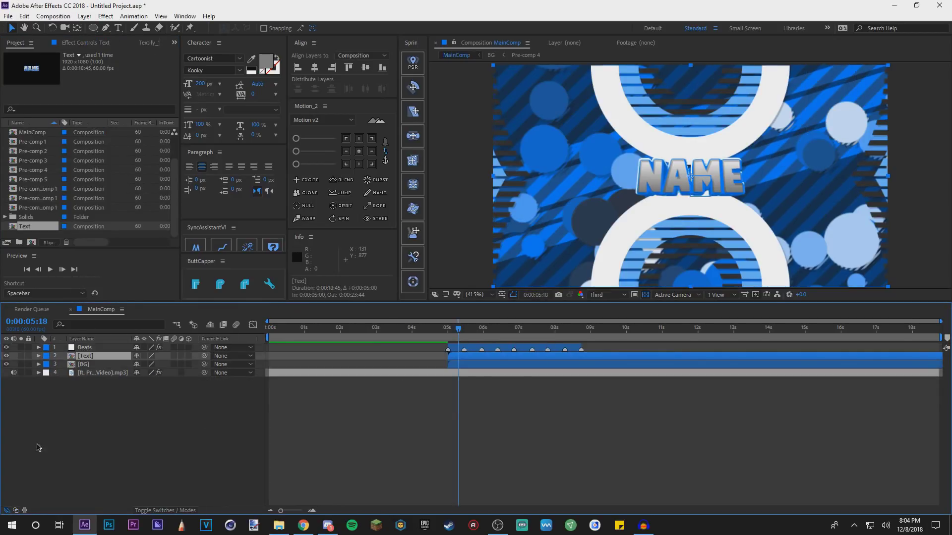
click(36, 447)
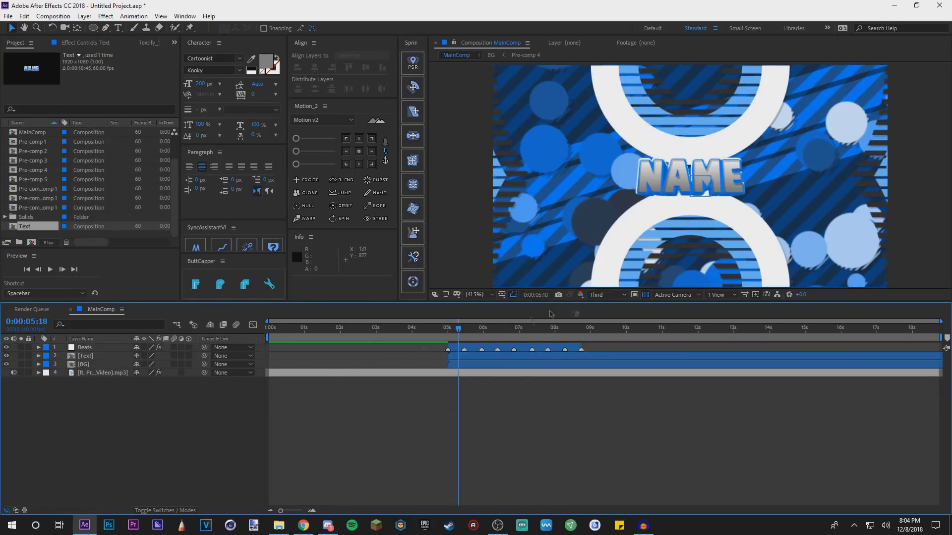
key(comma)
key(comma)
click(471, 295)
click(478, 317)
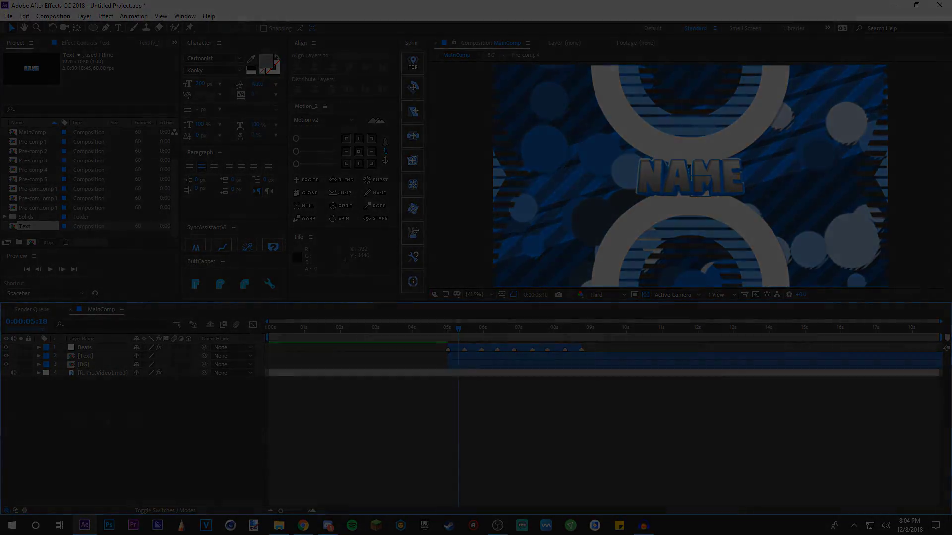